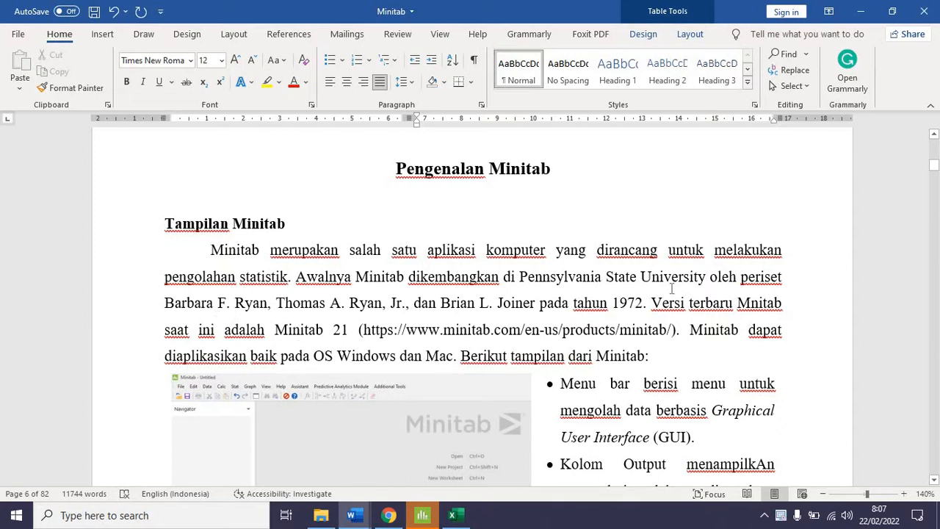
Read the document's sections on the Minitab window layout and on entering data into Minitab
{"action": "scroll", "coordinate": [668, 288], "scroll_direction": "down", "scroll_amount": 5}
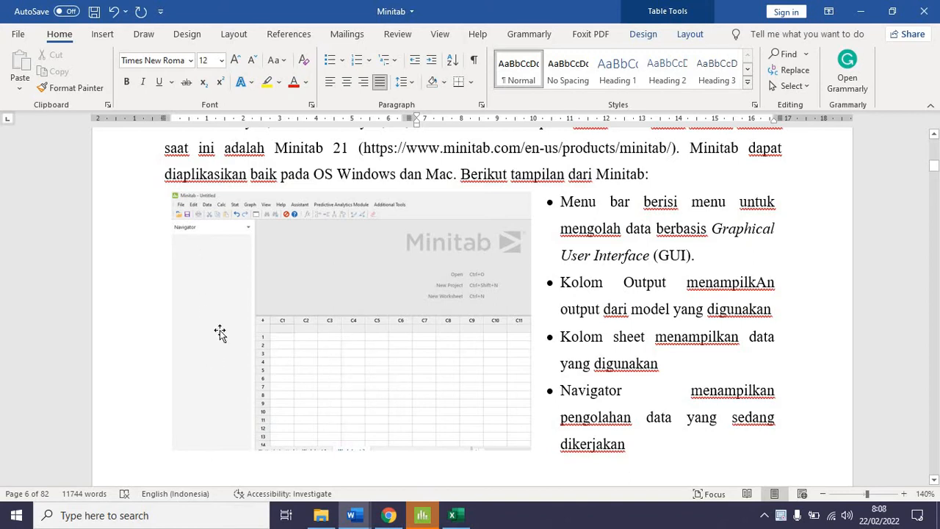
{"action": "scroll", "coordinate": [345, 351], "scroll_direction": "down", "scroll_amount": 5}
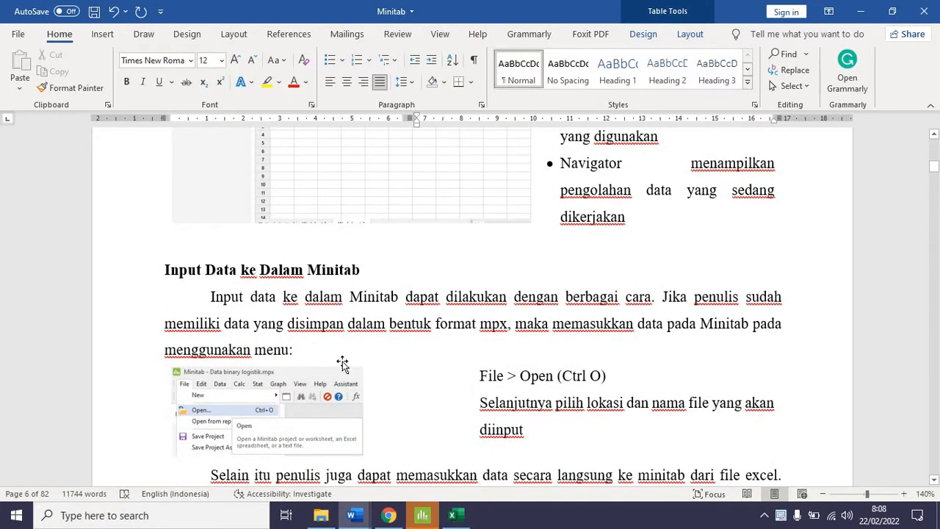
{"action": "scroll", "coordinate": [342, 360], "scroll_direction": "down", "scroll_amount": 1}
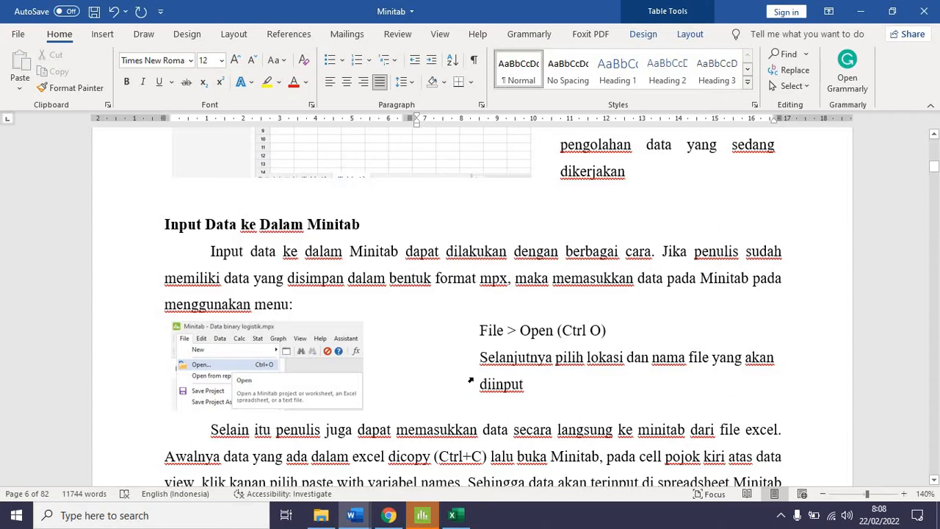
{"action": "left_click", "coordinate": [423, 515]}
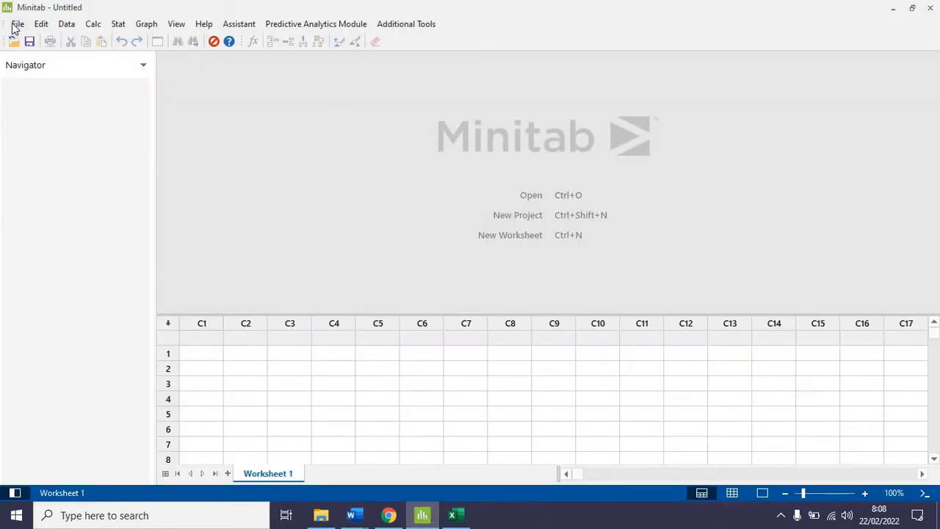
{"action": "left_click", "coordinate": [15, 25]}
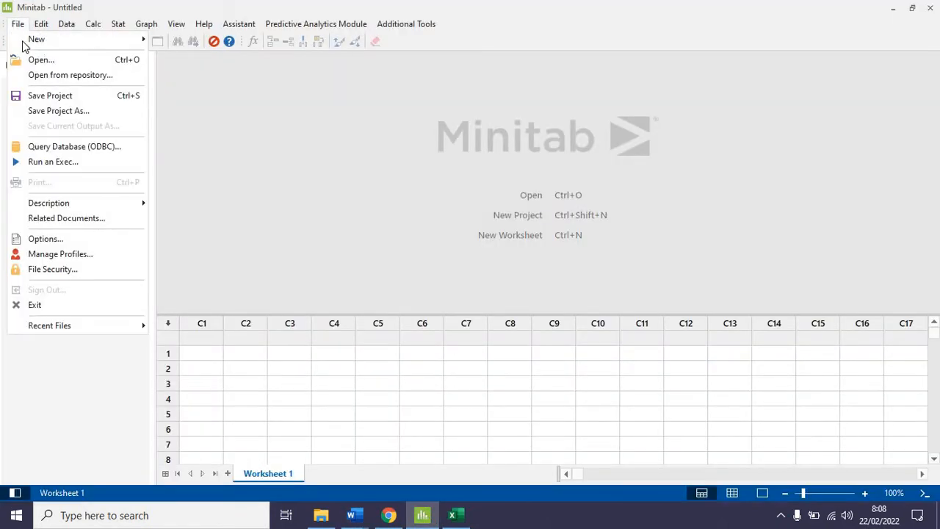
{"action": "left_click", "coordinate": [57, 59]}
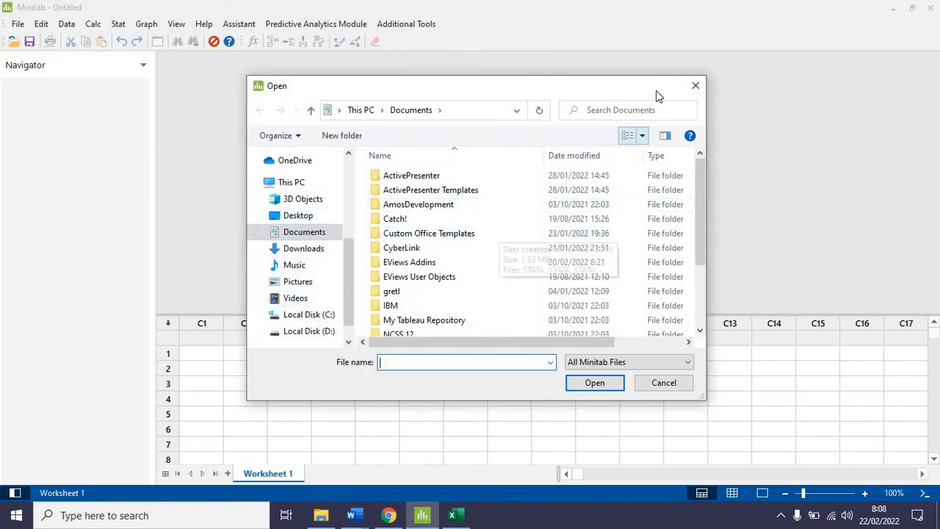
{"action": "left_click", "coordinate": [691, 90]}
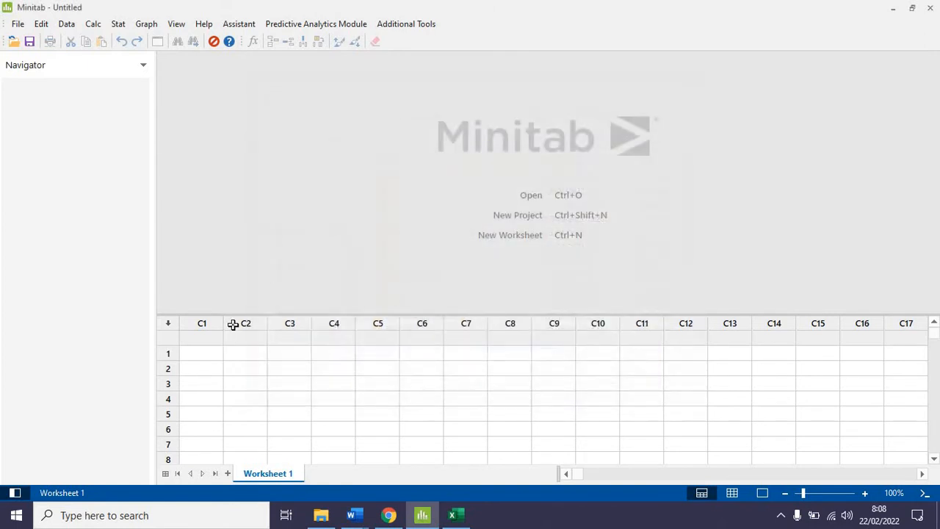
Switch to Excel and copy the respondent table with its headers, A1:E11, from the deskrptif workbook
{"action": "left_click", "coordinate": [205, 355]}
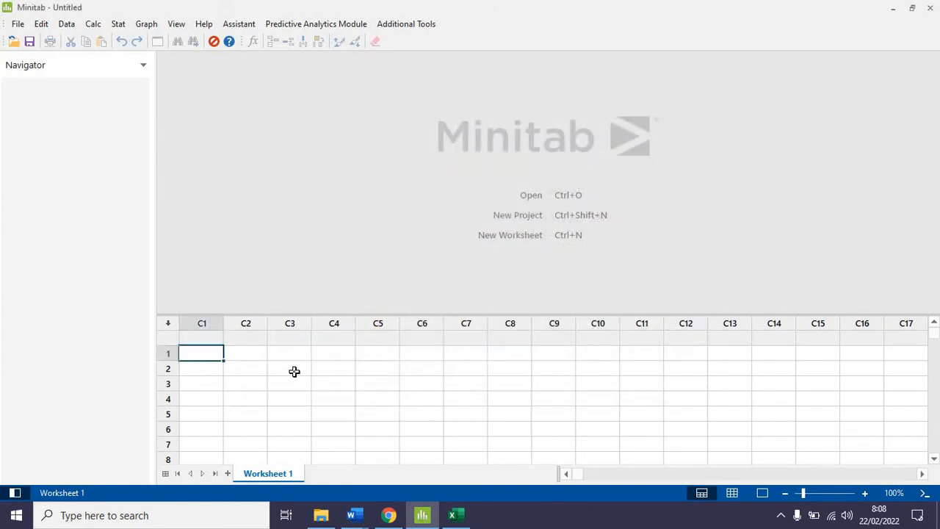
{"action": "left_click", "coordinate": [452, 515]}
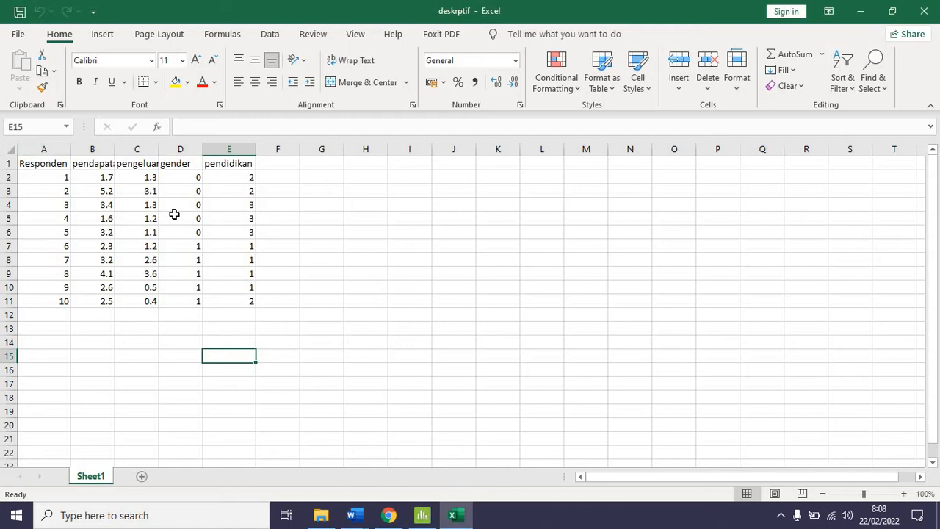
{"action": "left_click_drag", "start_coordinate": [43, 163], "coordinate": [229, 297]}
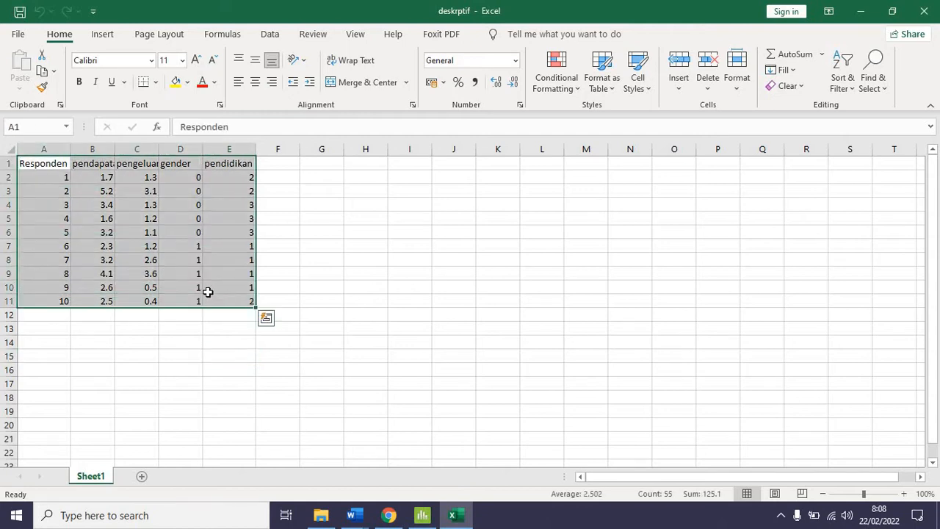
{"action": "key", "text": "ctrl+c"}
Switch to Minitab and paste the copied table into Worksheet 1, starting at the name cell of column C1
{"action": "left_click", "coordinate": [422, 515]}
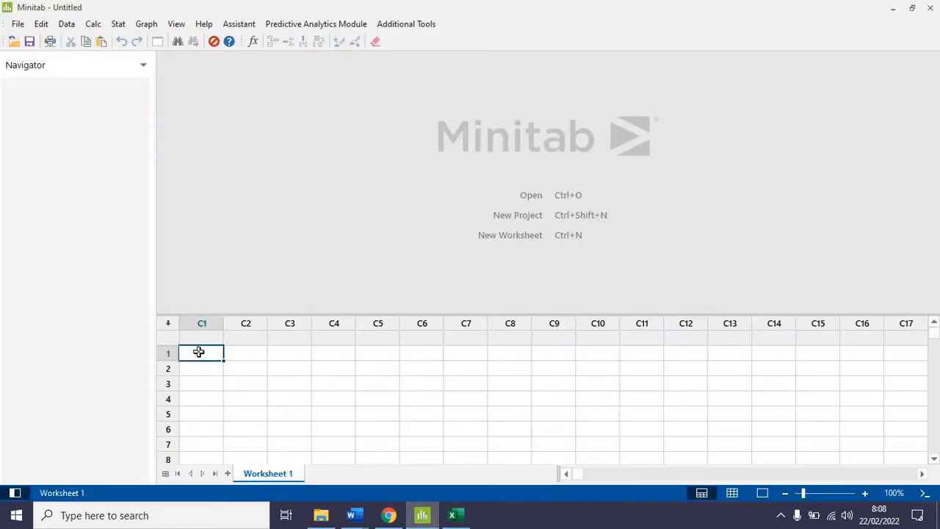
{"action": "left_click", "coordinate": [202, 340]}
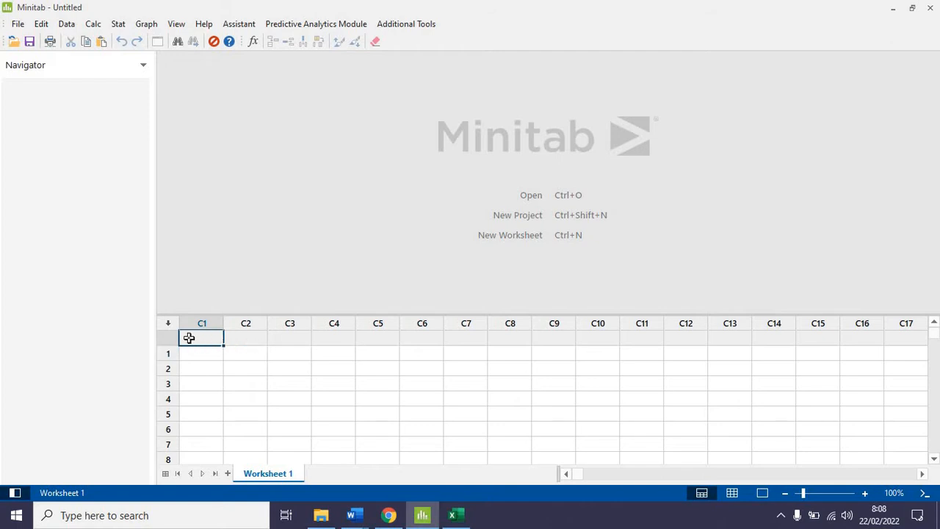
{"action": "key", "text": "ctrl+v"}
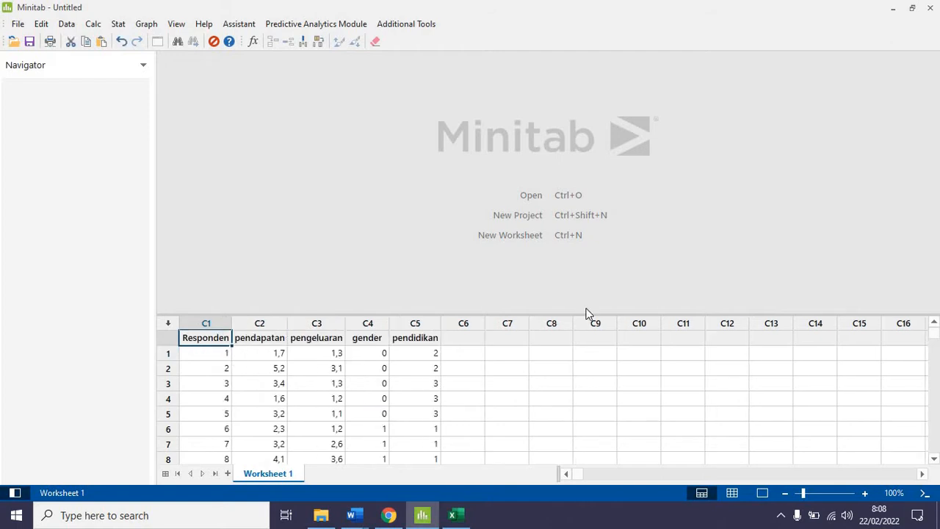
{"action": "scroll", "coordinate": [446, 357], "scroll_direction": "down", "scroll_amount": 3}
{"action": "scroll", "coordinate": [446, 358], "scroll_direction": "up", "scroll_amount": 3}
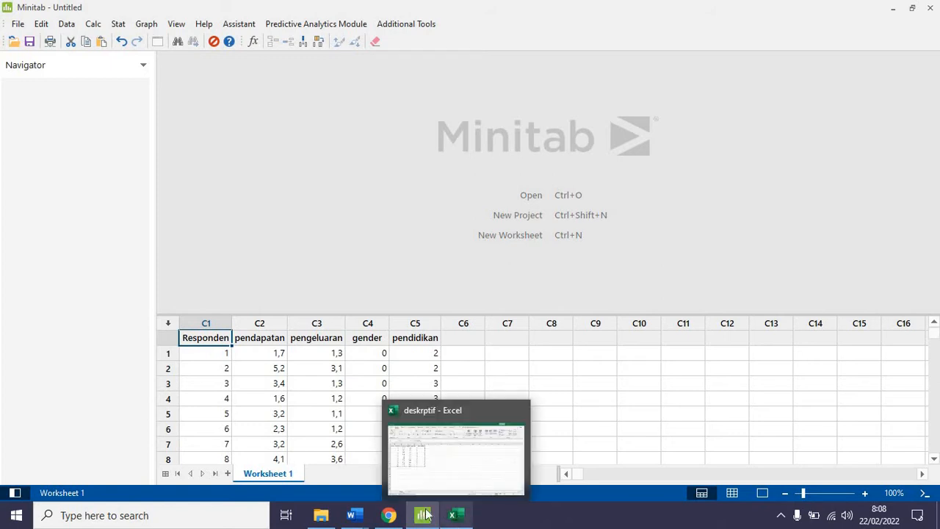
Switch to Word and read the section on labelling categorical data, including the Recode to Text instructions for gender
{"action": "mouse_move", "coordinate": [419, 520]}
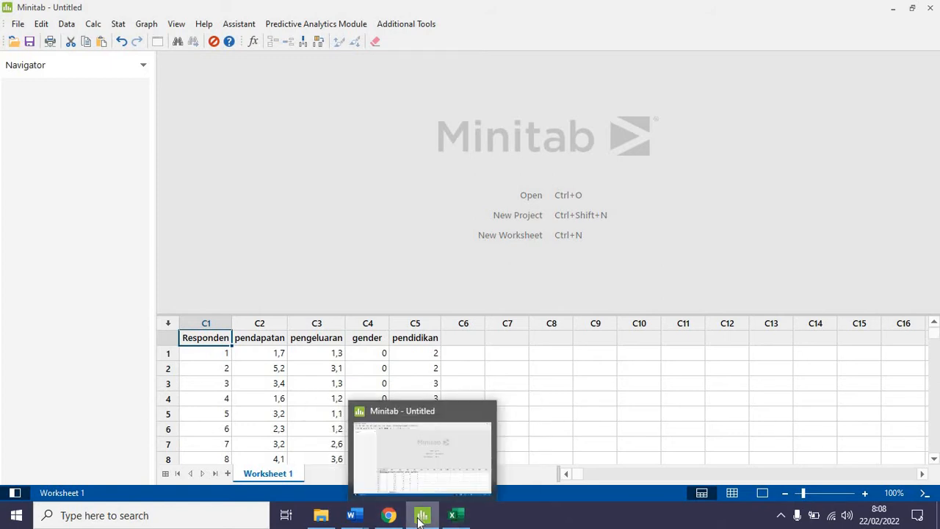
{"action": "left_click", "coordinate": [419, 520]}
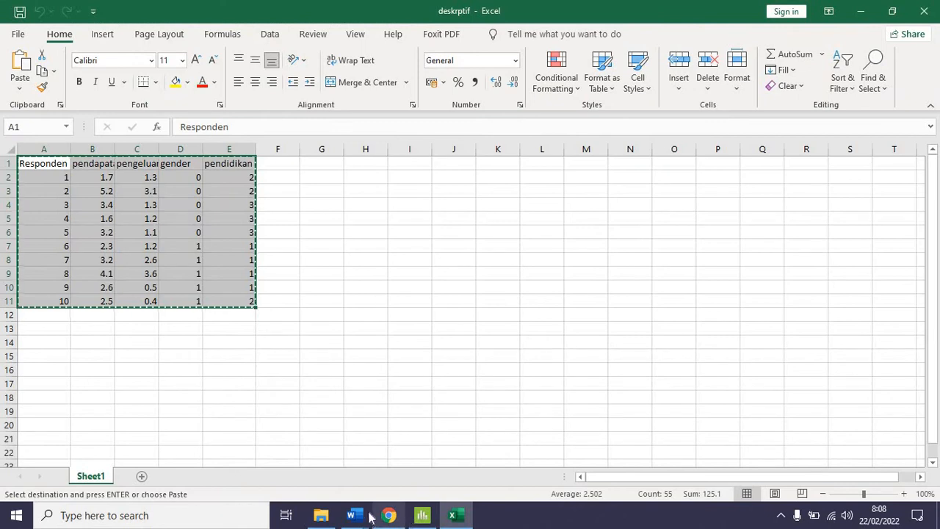
{"action": "mouse_move", "coordinate": [367, 518]}
{"action": "left_click", "coordinate": [425, 448]}
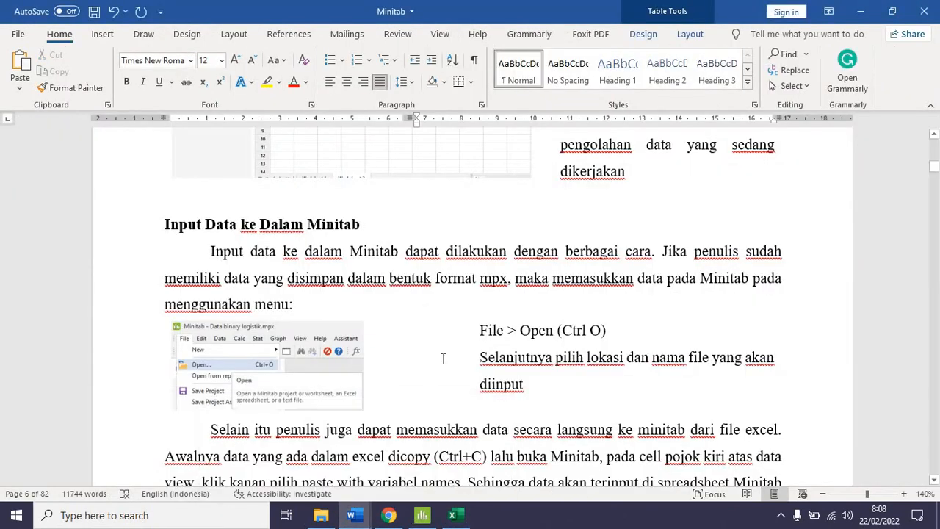
{"action": "scroll", "coordinate": [385, 379], "scroll_direction": "down", "scroll_amount": 5}
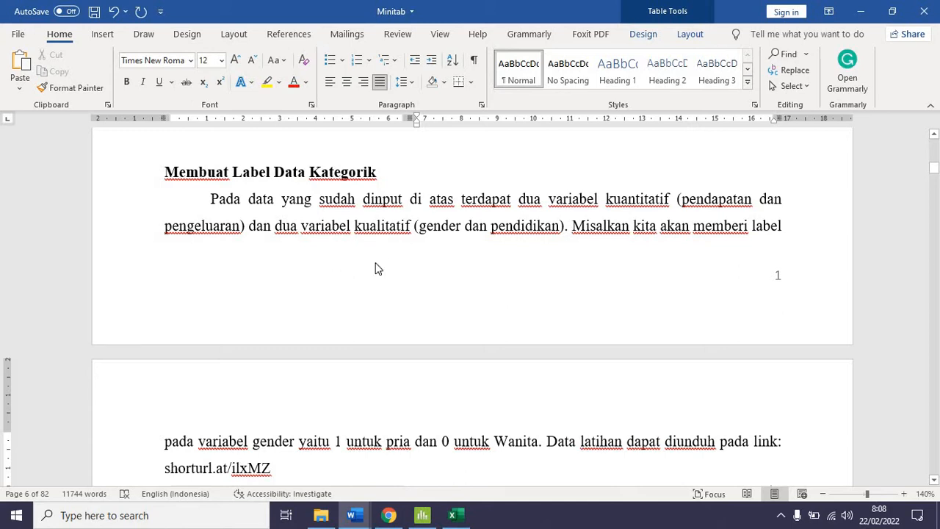
{"action": "scroll", "coordinate": [377, 267], "scroll_direction": "down", "scroll_amount": 1}
{"action": "scroll", "coordinate": [370, 292], "scroll_direction": "down", "scroll_amount": 2}
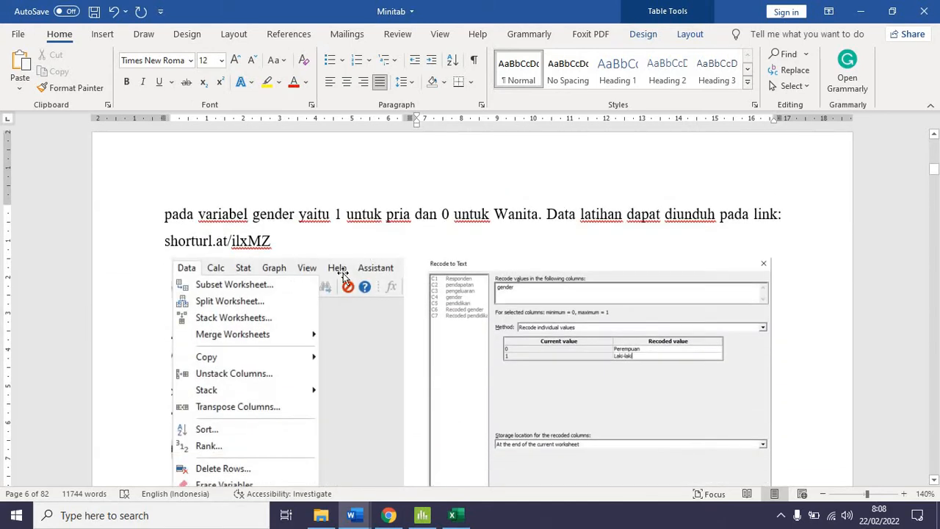
{"action": "scroll", "coordinate": [320, 265], "scroll_direction": "up", "scroll_amount": 1}
{"action": "scroll", "coordinate": [321, 265], "scroll_direction": "up", "scroll_amount": 1}
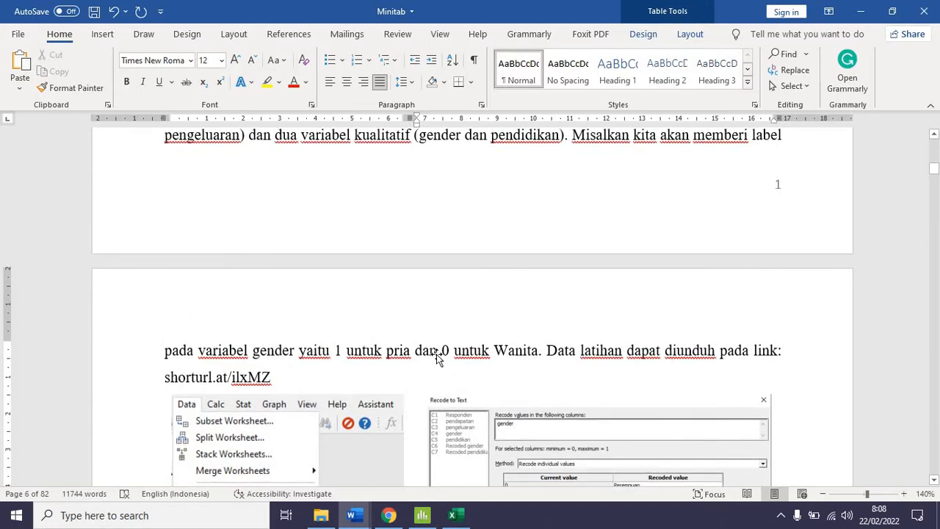
{"action": "scroll", "coordinate": [437, 355], "scroll_direction": "down", "scroll_amount": 3}
{"action": "scroll", "coordinate": [436, 355], "scroll_direction": "up", "scroll_amount": 1}
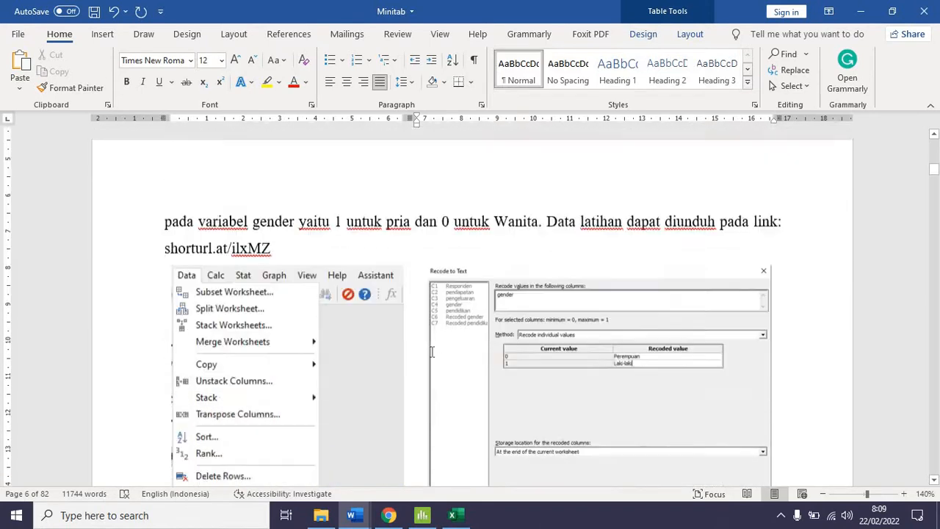
{"action": "scroll", "coordinate": [433, 351], "scroll_direction": "down", "scroll_amount": 3}
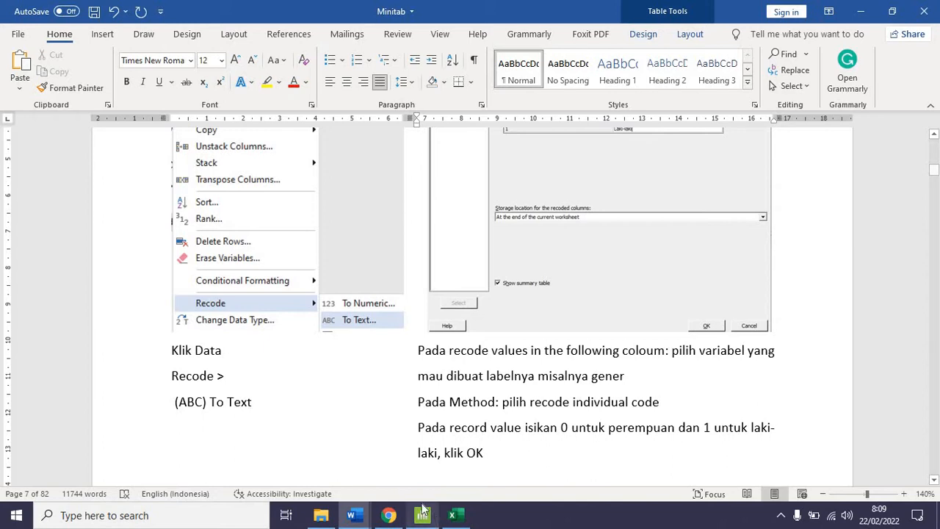
{"action": "scroll", "coordinate": [339, 411], "scroll_direction": "down", "scroll_amount": 5}
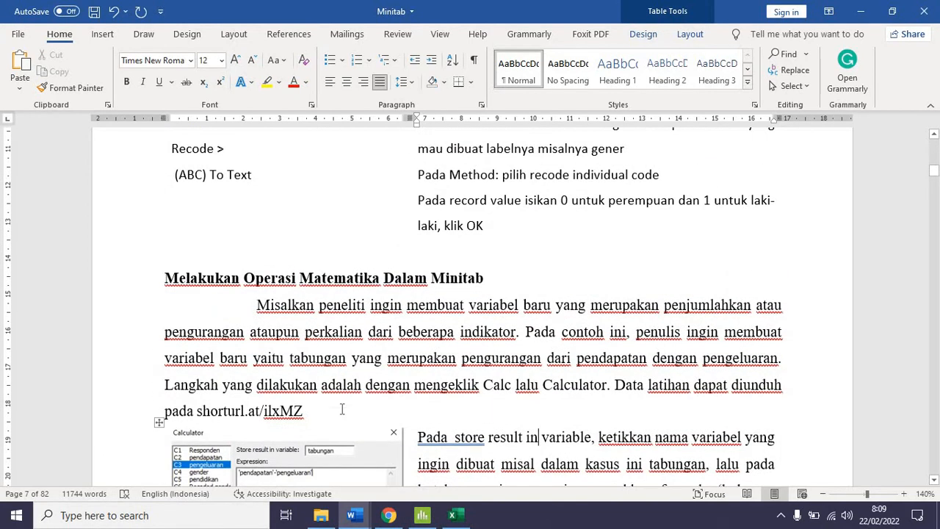
{"action": "scroll", "coordinate": [341, 409], "scroll_direction": "up", "scroll_amount": 11}
{"action": "scroll", "coordinate": [343, 412], "scroll_direction": "down", "scroll_amount": 4}
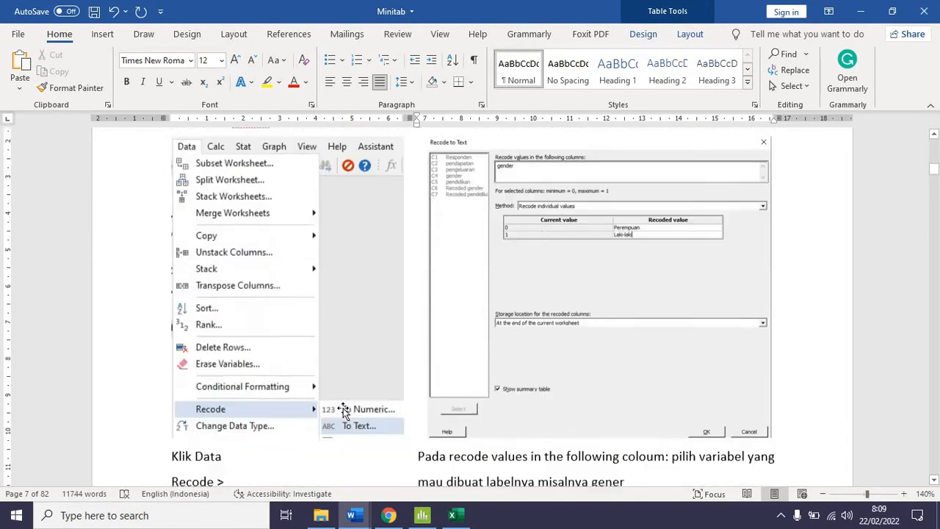
{"action": "scroll", "coordinate": [344, 412], "scroll_direction": "down", "scroll_amount": 2}
Switch to Minitab and start Recode to Text for the gender column with the method Recode individual values
{"action": "left_click", "coordinate": [425, 514]}
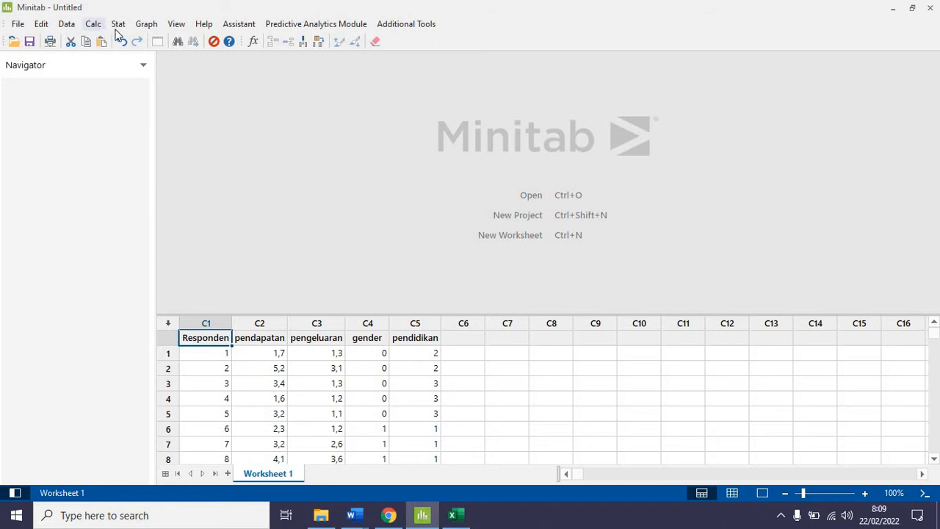
{"action": "left_click", "coordinate": [67, 24]}
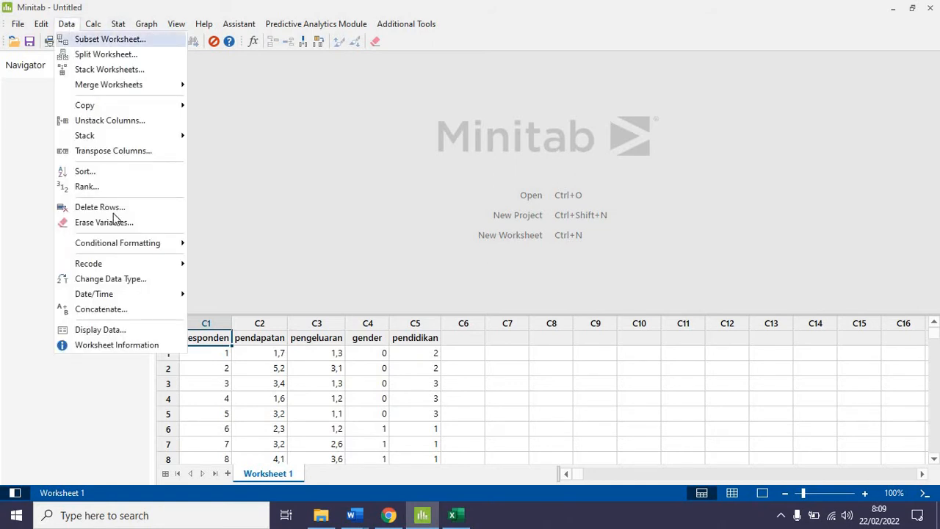
{"action": "mouse_move", "coordinate": [157, 267]}
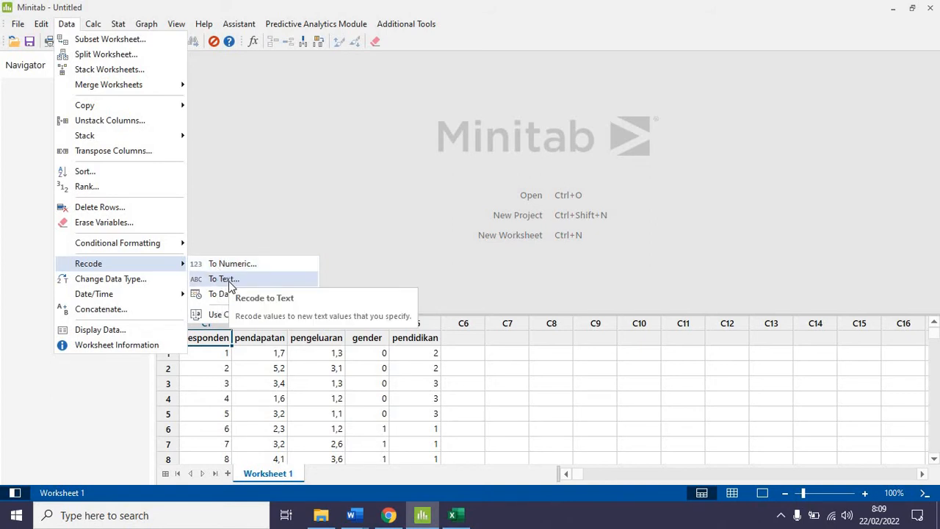
{"action": "left_click", "coordinate": [222, 279]}
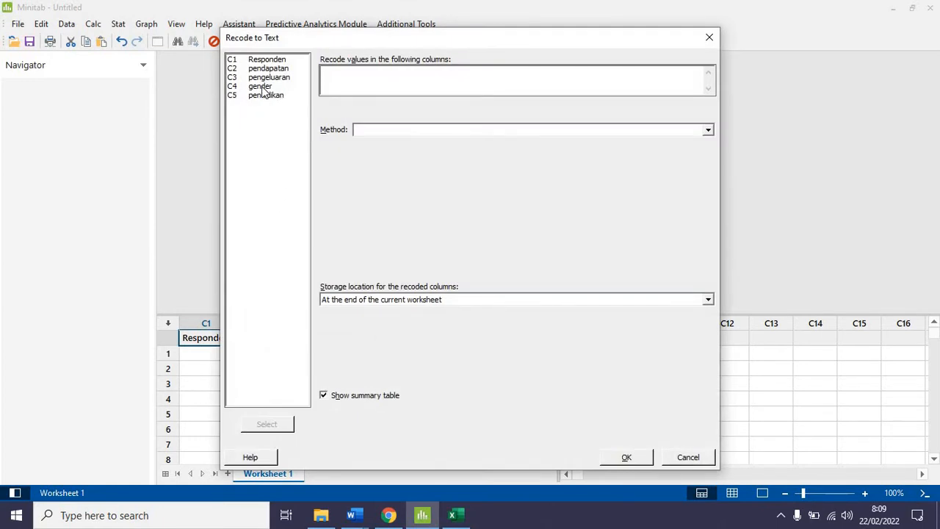
{"action": "left_click", "coordinate": [263, 88]}
{"action": "double_click", "coordinate": [262, 89]}
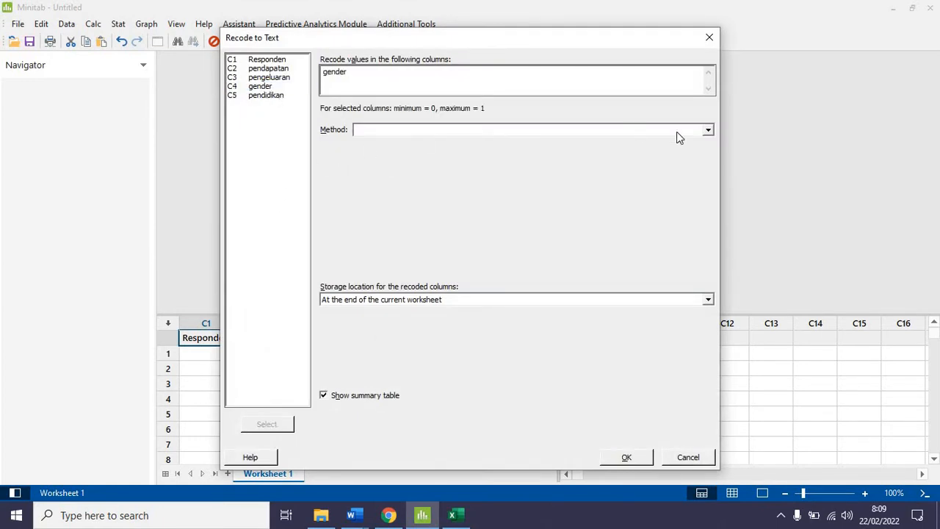
{"action": "left_click", "coordinate": [707, 132]}
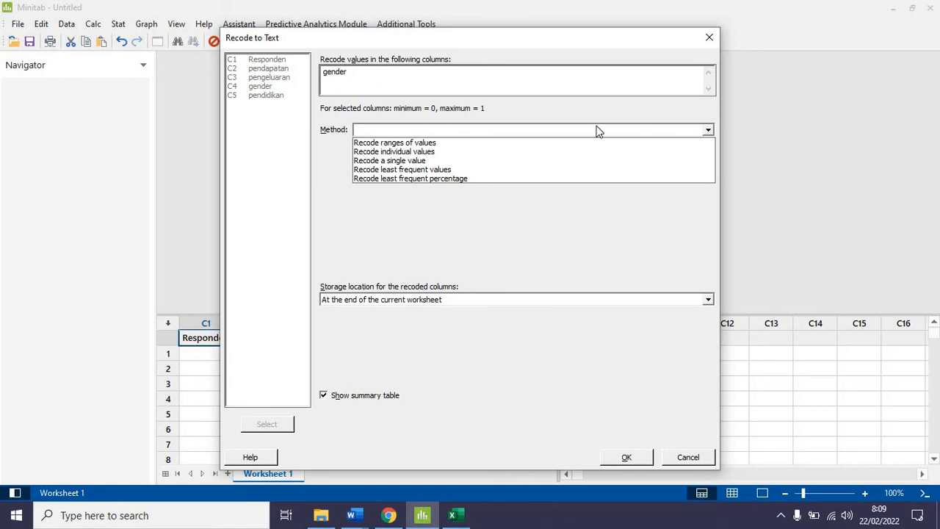
{"action": "left_click", "coordinate": [451, 153]}
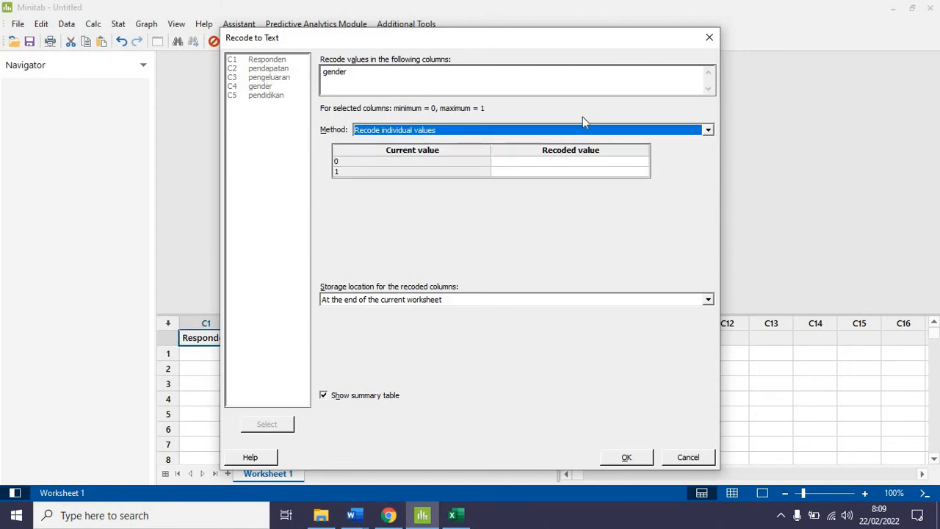
Recode 0 as Perempuan and 1 as Laki-laki, with the recoded column stored at the end of the current worksheet
{"action": "left_click", "coordinate": [585, 163]}
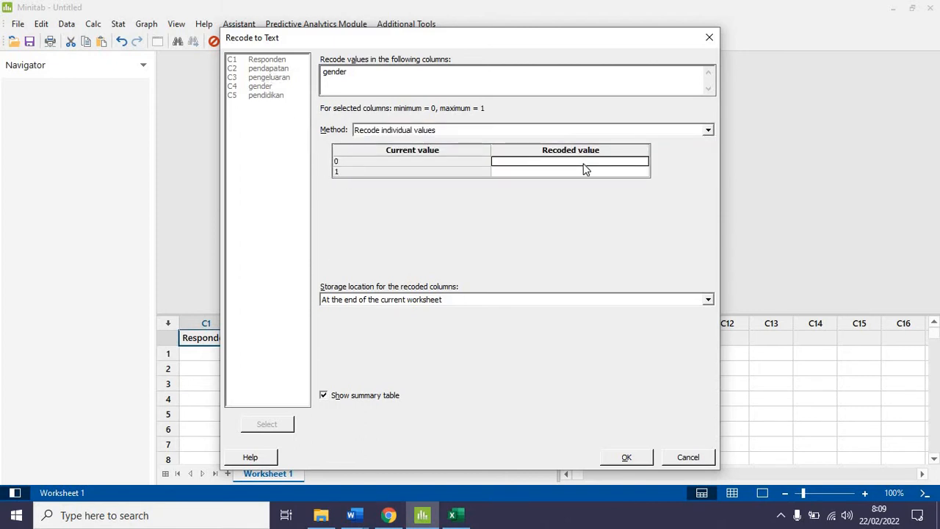
{"action": "type", "text": "Perempuan"}
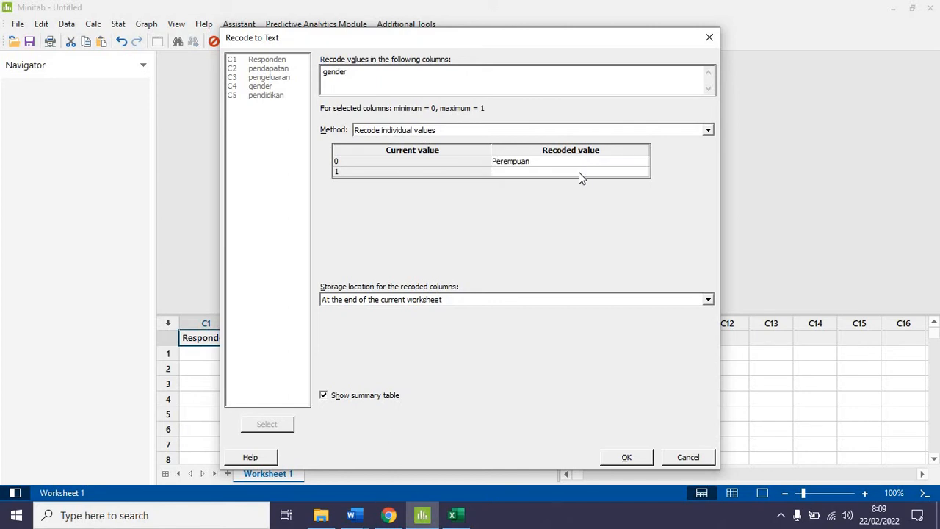
{"action": "left_click", "coordinate": [578, 172]}
{"action": "type", "text": "Laki-laki"}
{"action": "left_click", "coordinate": [707, 301]}
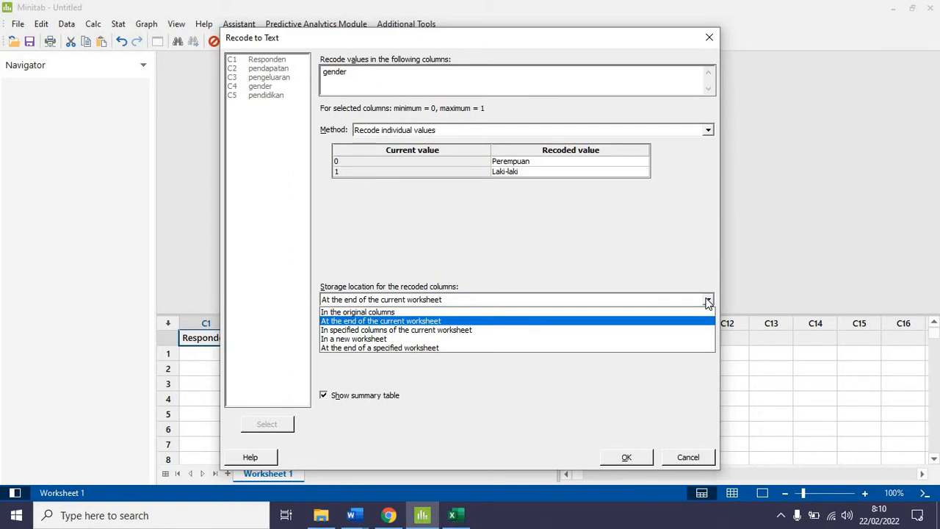
{"action": "left_click", "coordinate": [442, 322]}
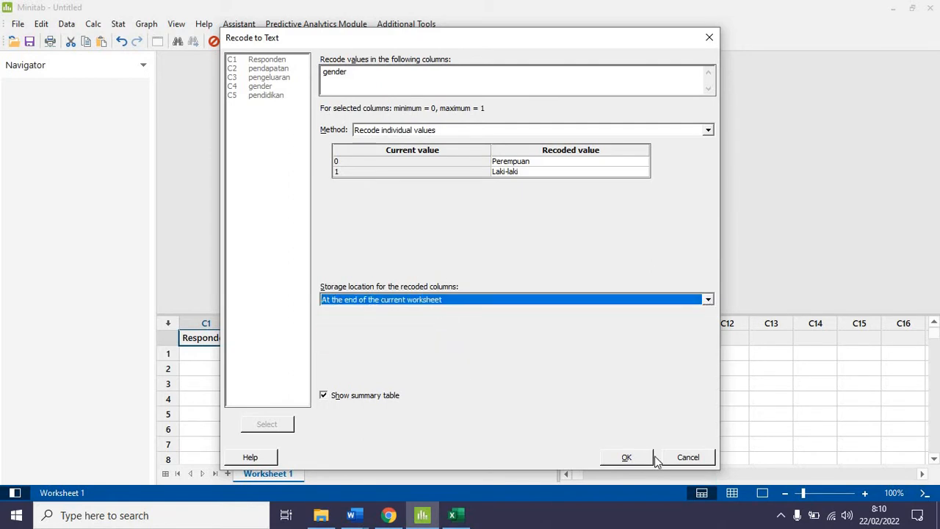
Run the gender recode and start another Recode to Text for the pendidikan column
{"action": "left_click", "coordinate": [633, 456]}
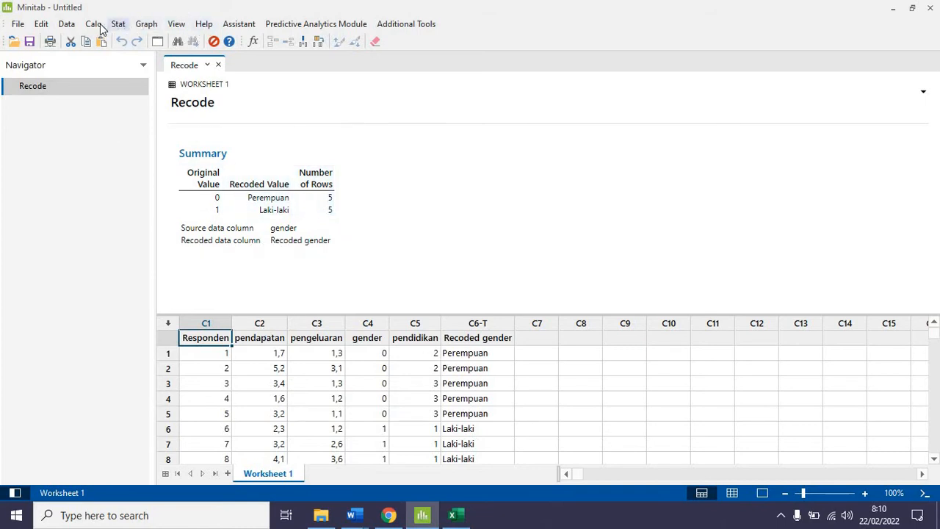
{"action": "left_click", "coordinate": [65, 23]}
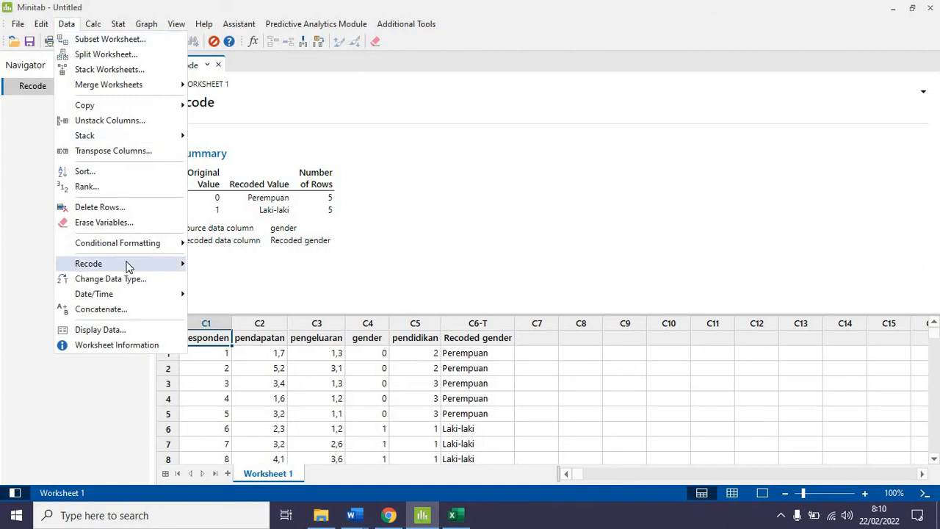
{"action": "mouse_move", "coordinate": [123, 263]}
{"action": "left_click", "coordinate": [213, 278]}
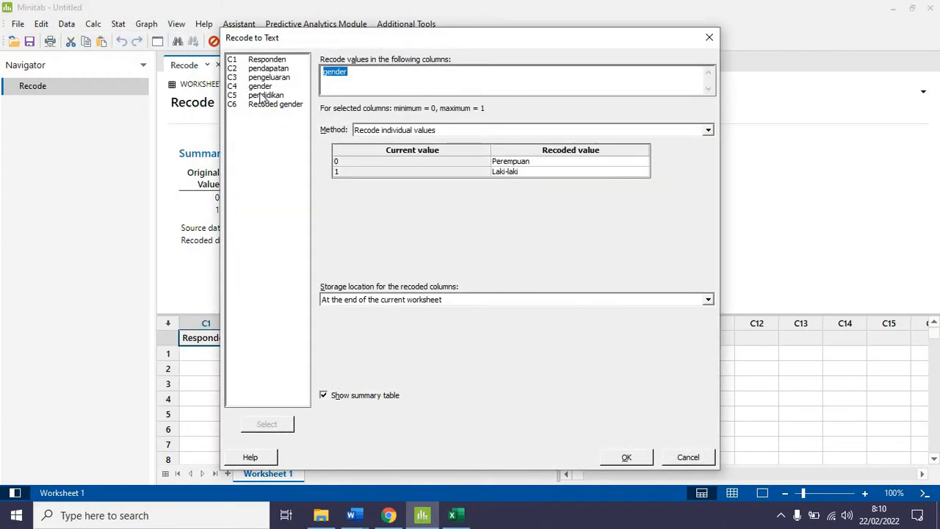
{"action": "double_click", "coordinate": [263, 96]}
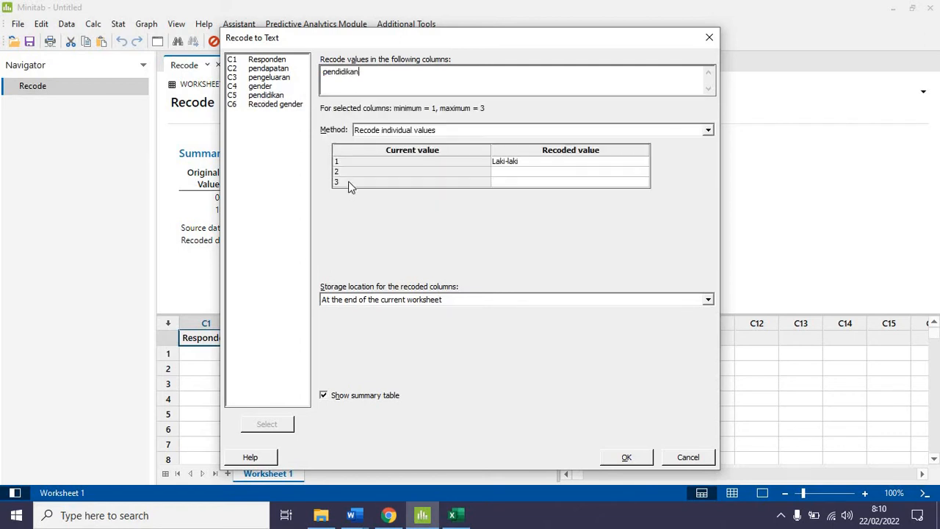
Recode pendidikan values 1 as <=SMA, 2 as Sarjana and 3 as Pascasarjana, stored at the end of the current worksheet
{"action": "left_click", "coordinate": [513, 163]}
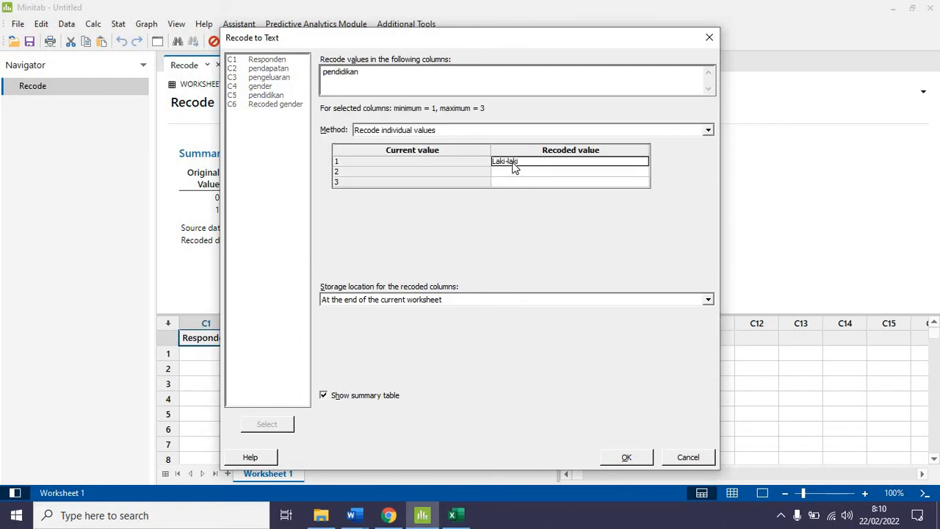
{"action": "type", "text": "<=SMA"}
{"action": "left_click", "coordinate": [509, 176]}
{"action": "type", "text": "P"}
{"action": "left_click", "coordinate": [503, 184]}
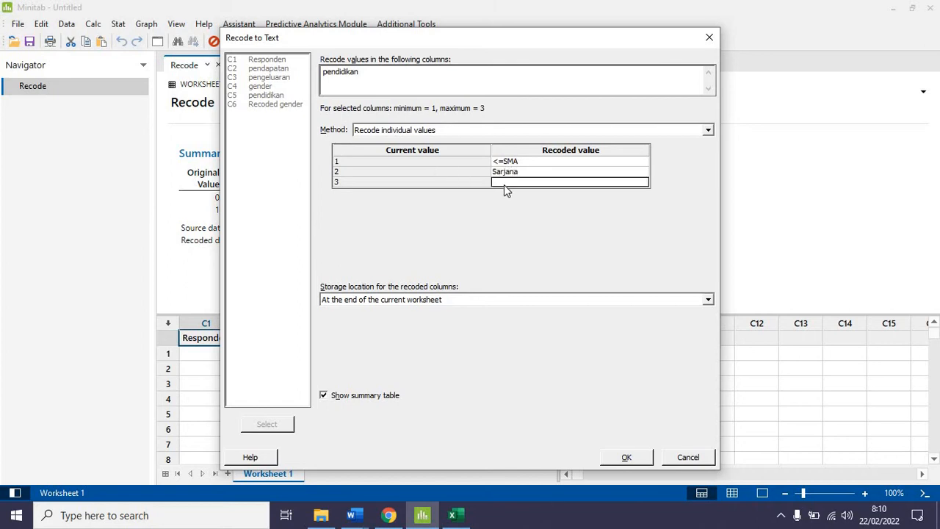
{"action": "type", "text": "Pascasarjana"}
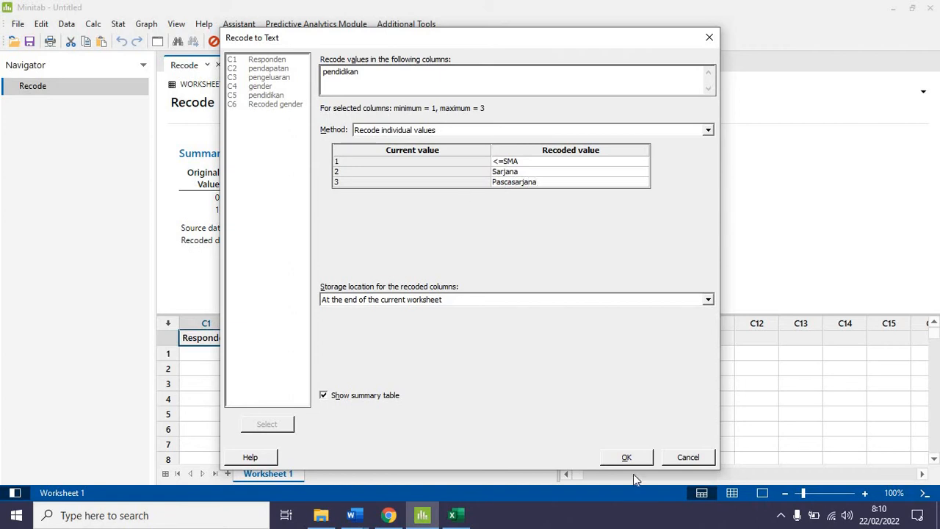
{"action": "left_click", "coordinate": [624, 458]}
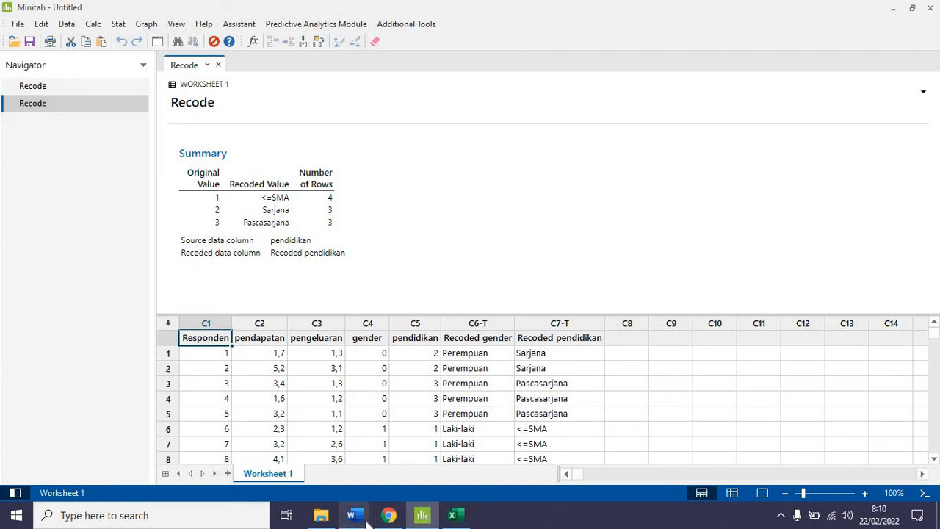
Switch to Word and read the section on mathematical operations, including the Calculator instructions for the tabungan variable
{"action": "mouse_move", "coordinate": [369, 519]}
{"action": "left_click", "coordinate": [390, 463]}
{"action": "scroll", "coordinate": [402, 374], "scroll_direction": "down", "scroll_amount": 5}
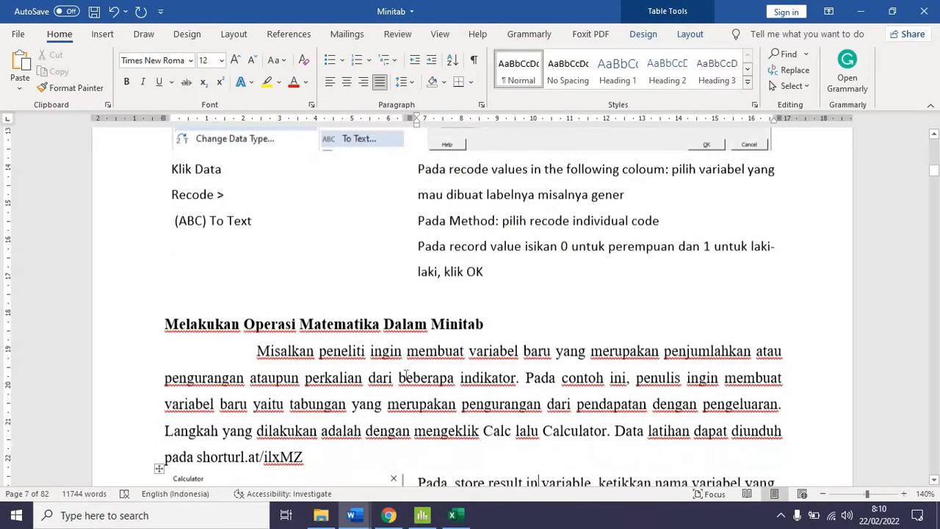
{"action": "scroll", "coordinate": [406, 374], "scroll_direction": "down", "scroll_amount": 3}
{"action": "scroll", "coordinate": [271, 171], "scroll_direction": "up", "scroll_amount": 1}
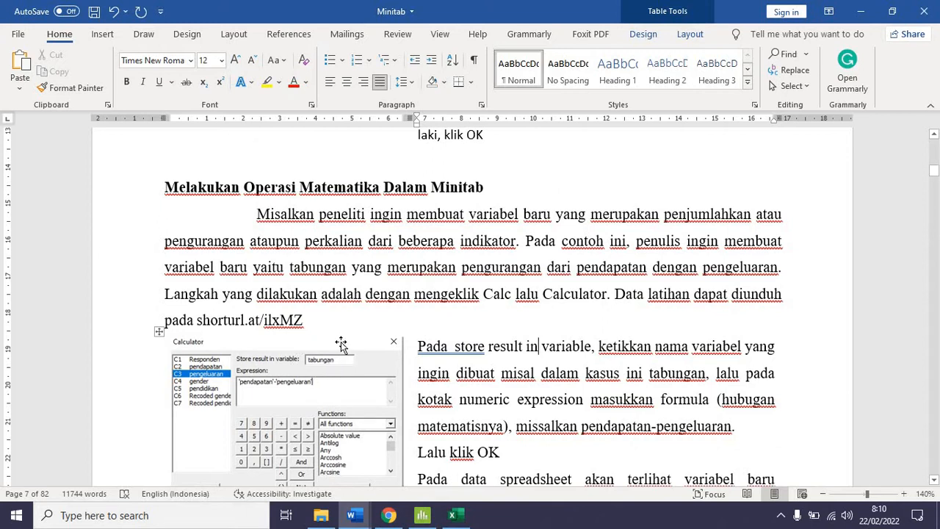
{"action": "scroll", "coordinate": [342, 339], "scroll_direction": "down", "scroll_amount": 1}
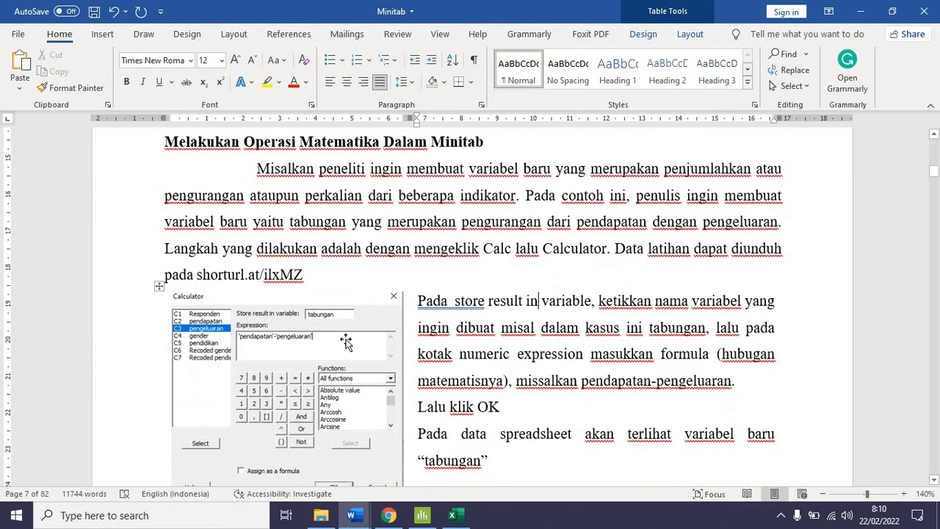
Switch to Minitab and use the Calculator to store 'pendapatan'-'pengeluaran' in a new variable named tabungan
{"action": "mouse_move", "coordinate": [422, 517]}
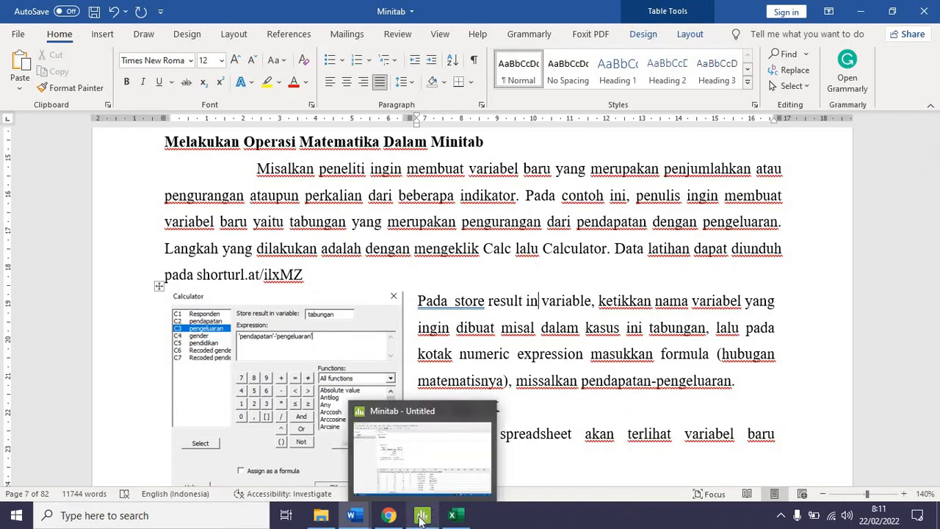
{"action": "left_click", "coordinate": [418, 456]}
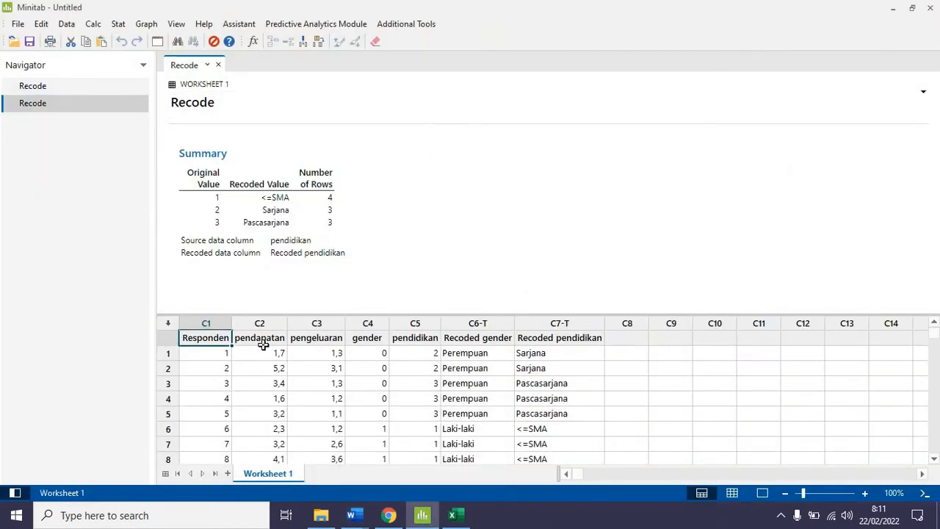
{"action": "left_click", "coordinate": [93, 23]}
{"action": "left_click", "coordinate": [108, 42]}
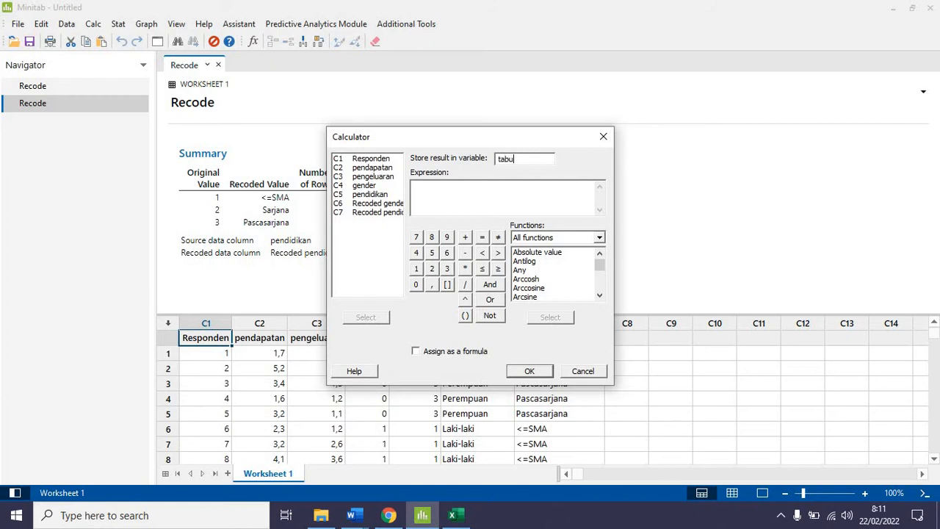
{"action": "left_click", "coordinate": [468, 203]}
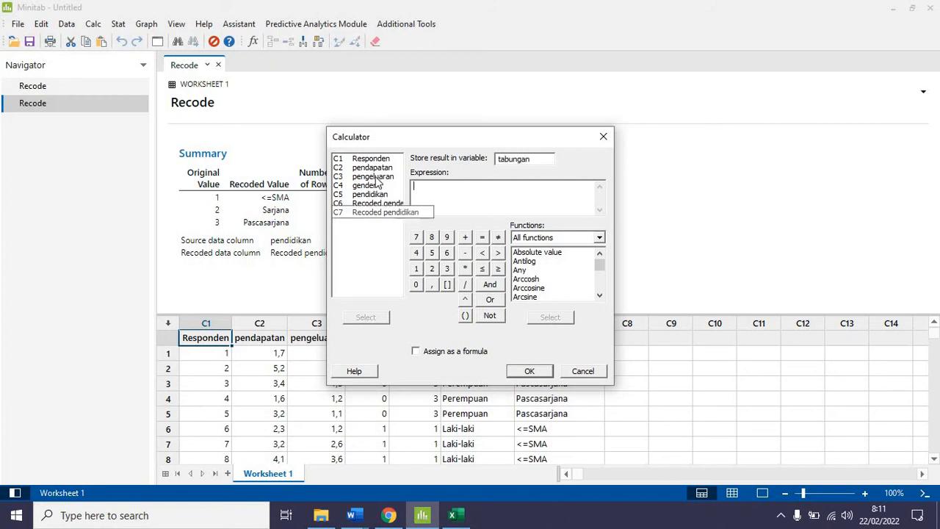
{"action": "double_click", "coordinate": [372, 168]}
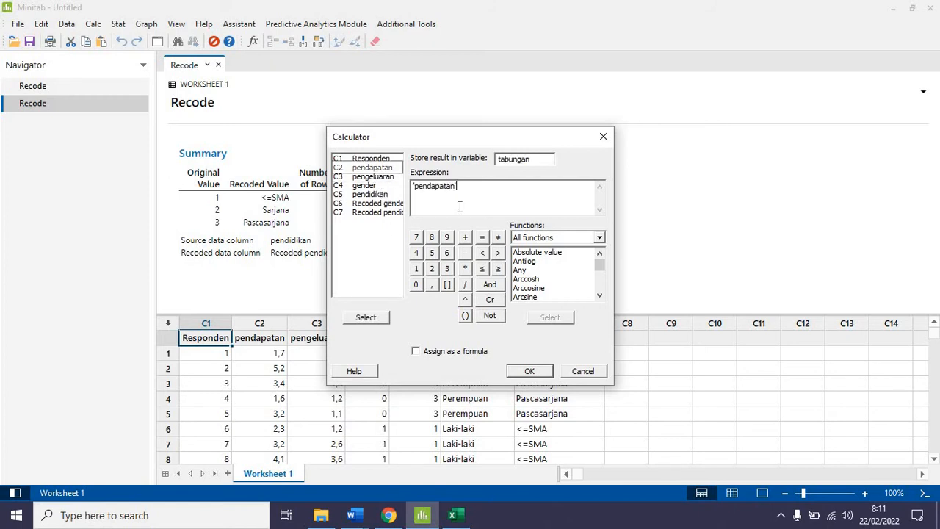
{"action": "left_click", "coordinate": [465, 251]}
{"action": "double_click", "coordinate": [370, 177]}
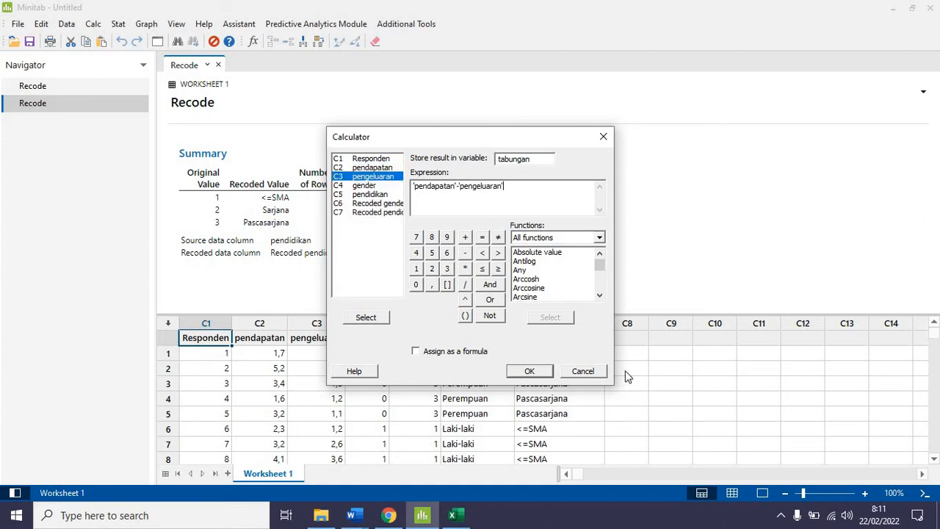
{"action": "left_click", "coordinate": [540, 370]}
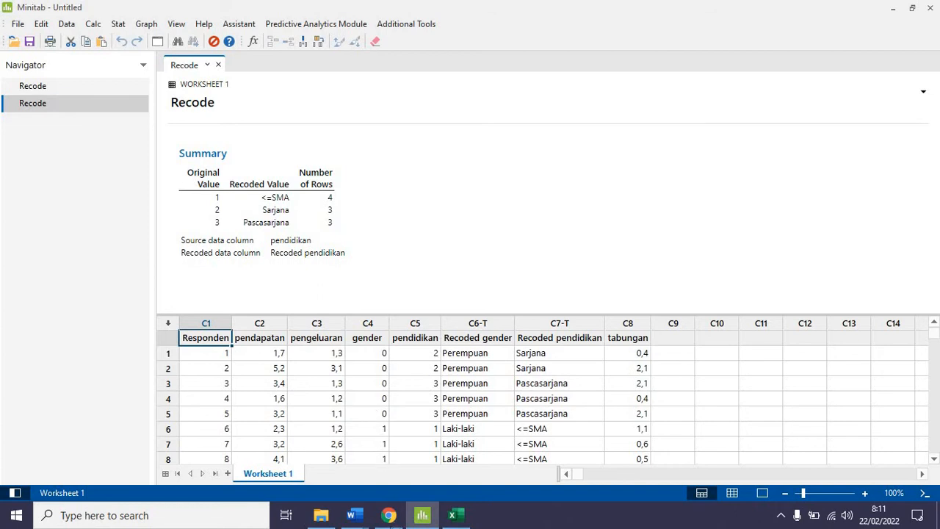
Switch to Word and read the section on creating a new variable by criteria, including the instructions for recoding pendapatan into three ranges
{"action": "left_click", "coordinate": [353, 516]}
{"action": "left_click", "coordinate": [433, 455]}
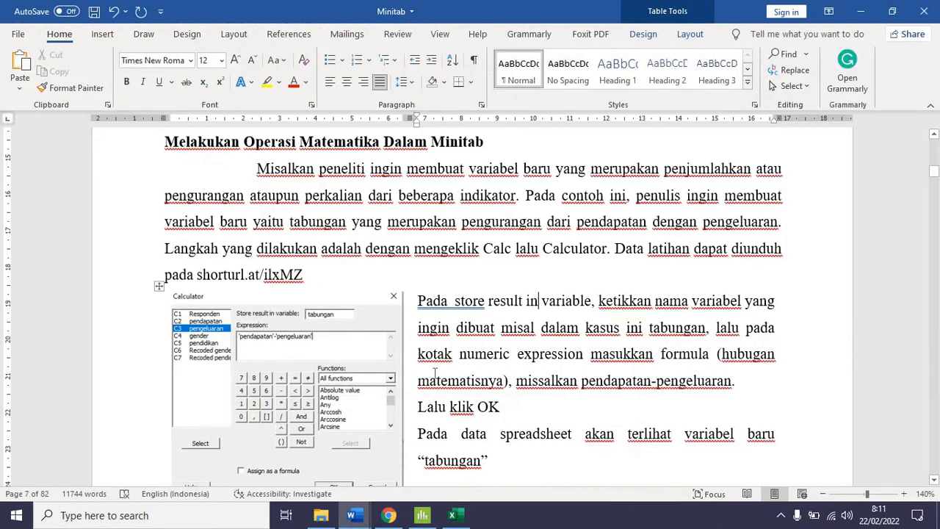
{"action": "scroll", "coordinate": [466, 388], "scroll_direction": "down", "scroll_amount": 5}
{"action": "scroll", "coordinate": [466, 388], "scroll_direction": "down", "scroll_amount": 4}
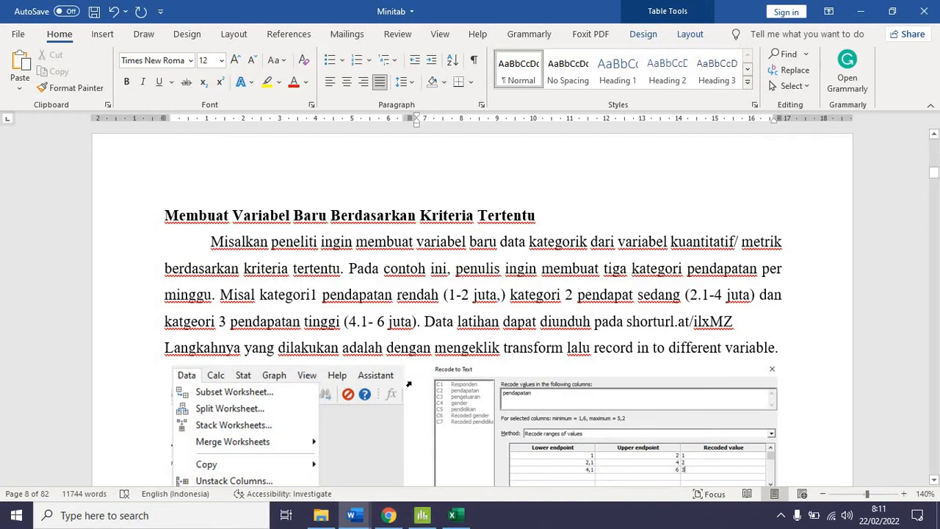
{"action": "scroll", "coordinate": [409, 383], "scroll_direction": "down", "scroll_amount": 4}
{"action": "scroll", "coordinate": [409, 384], "scroll_direction": "up", "scroll_amount": 3}
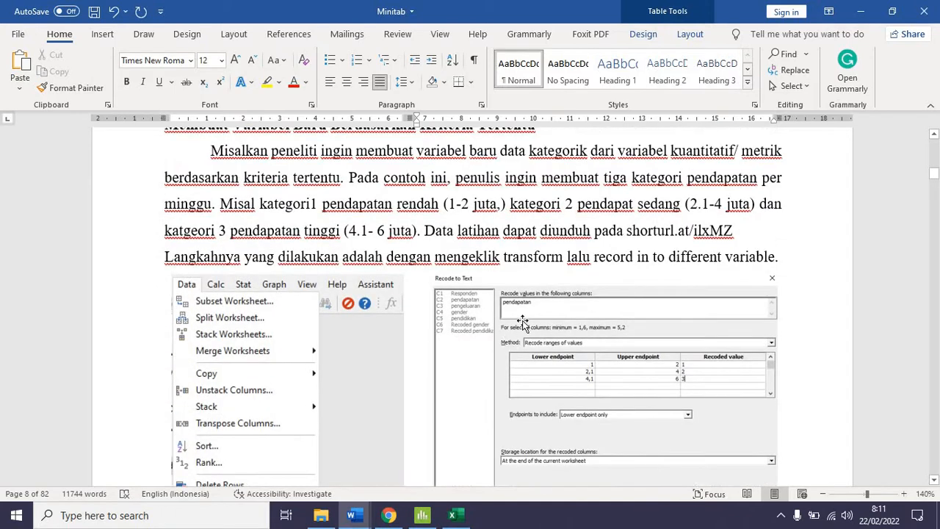
{"action": "scroll", "coordinate": [460, 378], "scroll_direction": "down", "scroll_amount": 3}
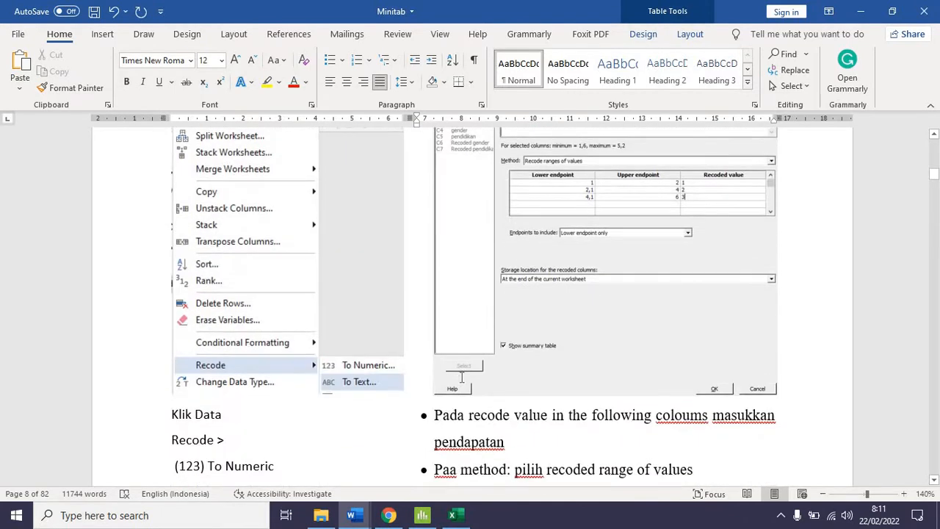
{"action": "scroll", "coordinate": [461, 377], "scroll_direction": "down", "scroll_amount": 1}
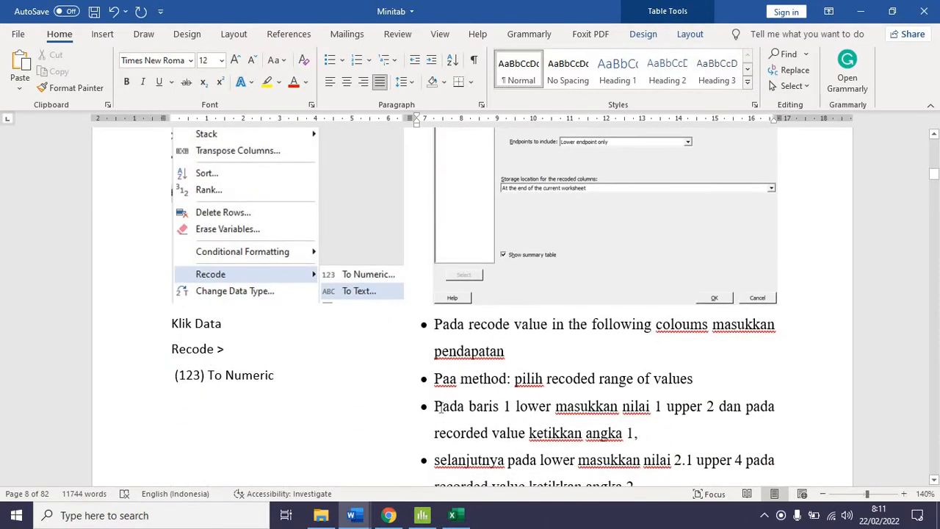
Switch to Minitab and start Recode to Numeric for the pendapatan column with the method Recode ranges of values
{"action": "left_click", "coordinate": [422, 516]}
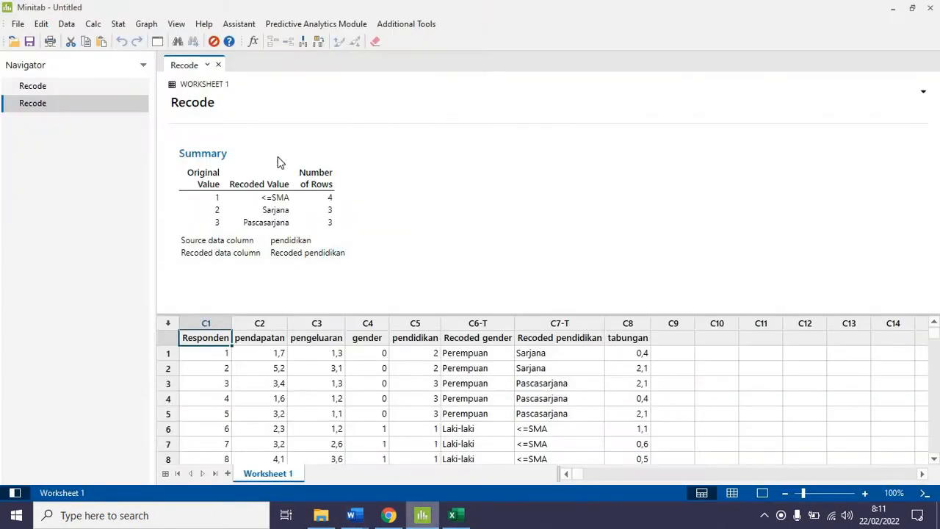
{"action": "left_click", "coordinate": [66, 24]}
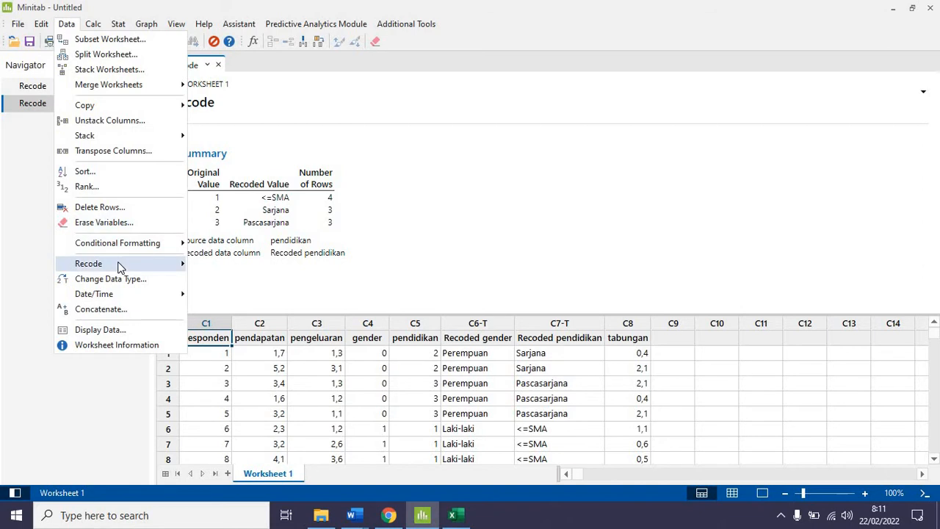
{"action": "mouse_move", "coordinate": [161, 265]}
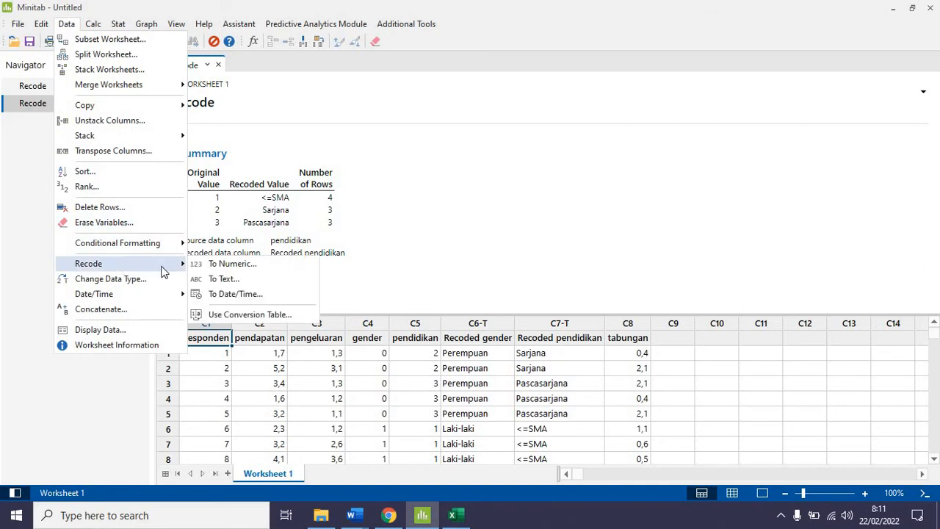
{"action": "left_click", "coordinate": [226, 265]}
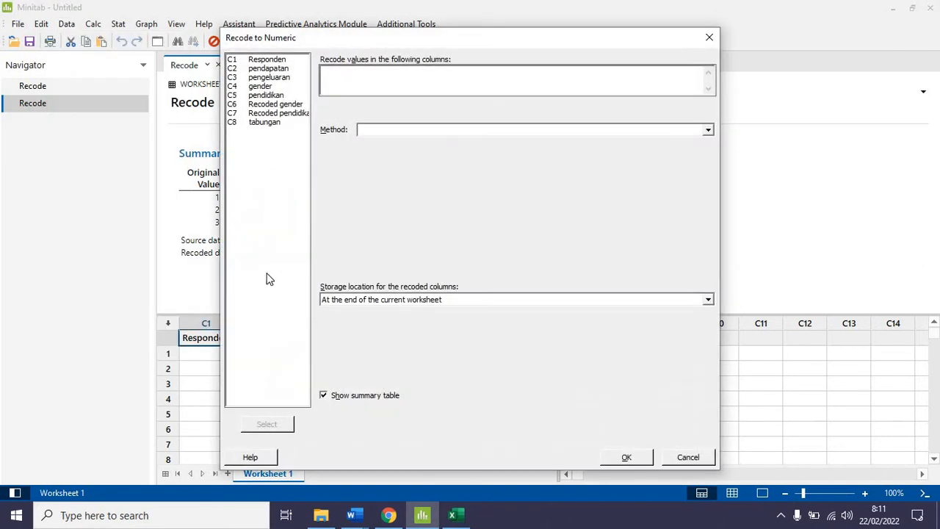
{"action": "double_click", "coordinate": [268, 69]}
{"action": "left_click", "coordinate": [709, 132]}
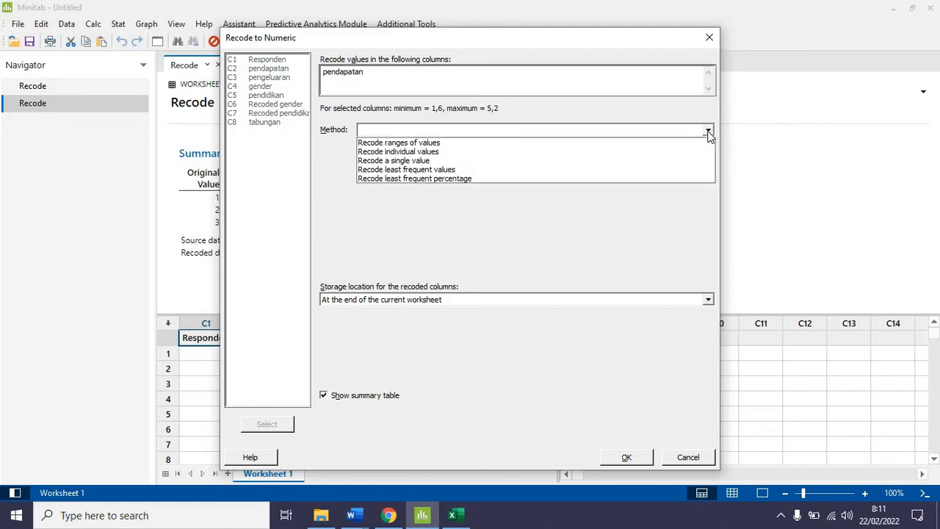
{"action": "left_click", "coordinate": [492, 143]}
Define the first range with lower endpoint 1, upper endpoint 2 and recoded value 1
{"action": "left_click", "coordinate": [416, 162]}
{"action": "type", "text": "1"}
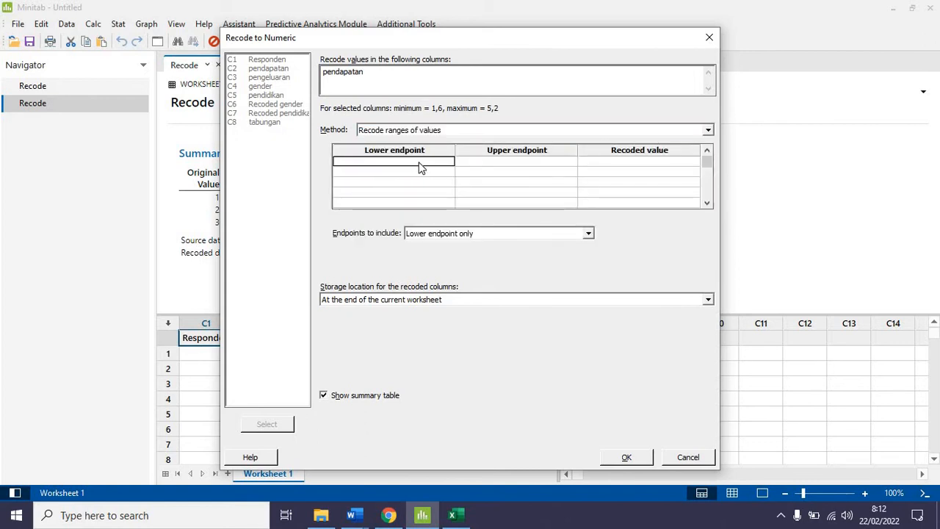
{"action": "left_click", "coordinate": [503, 167]}
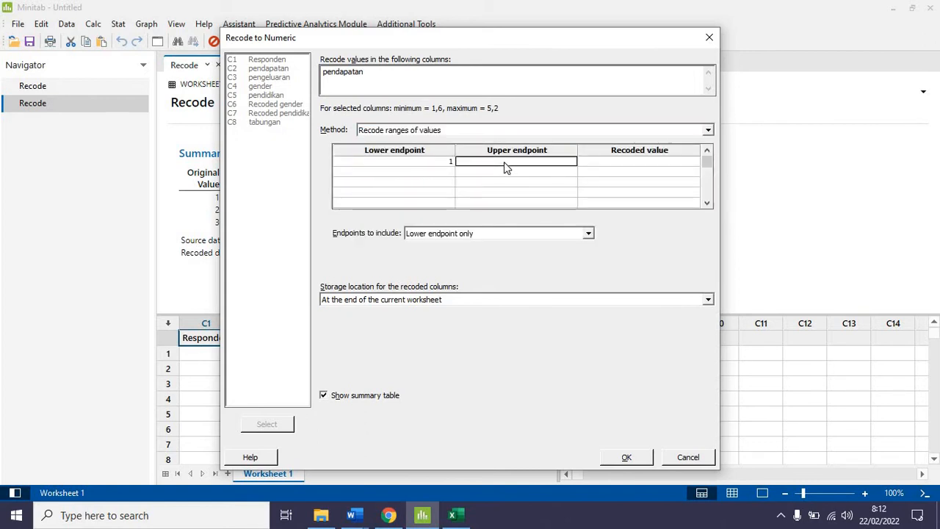
{"action": "type", "text": "2"}
{"action": "left_click", "coordinate": [613, 166]}
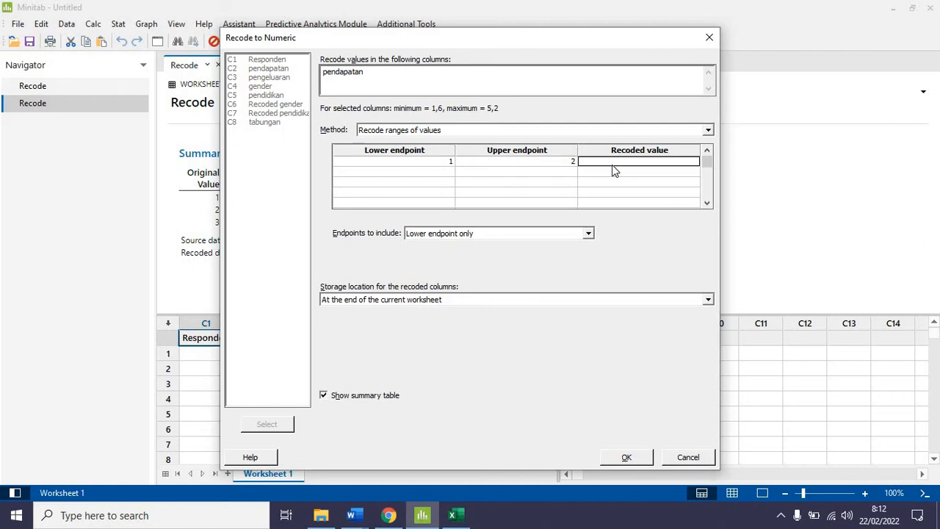
{"action": "type", "text": "1"}
Define the second range with lower endpoint 2,1, upper endpoint 4 and recoded value 2
{"action": "left_click", "coordinate": [440, 170]}
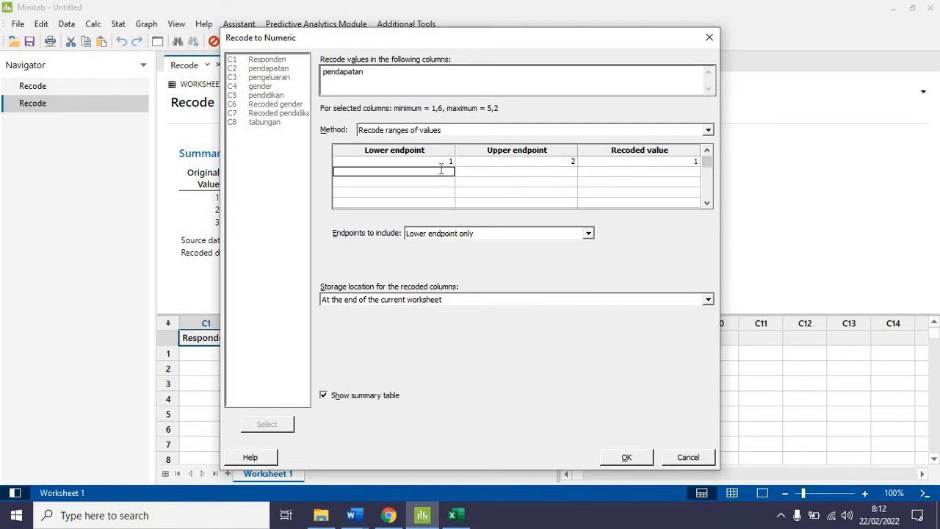
{"action": "type", "text": "2,1"}
{"action": "left_click", "coordinate": [561, 173]}
{"action": "type", "text": "4"}
{"action": "left_click", "coordinate": [609, 179]}
{"action": "type", "text": "2"}
Define the third range from 4,1 to 6 with recoded value 3 and run the pendapatan recode
{"action": "left_click", "coordinate": [442, 184]}
{"action": "type", "text": "4,1"}
{"action": "left_click", "coordinate": [554, 184]}
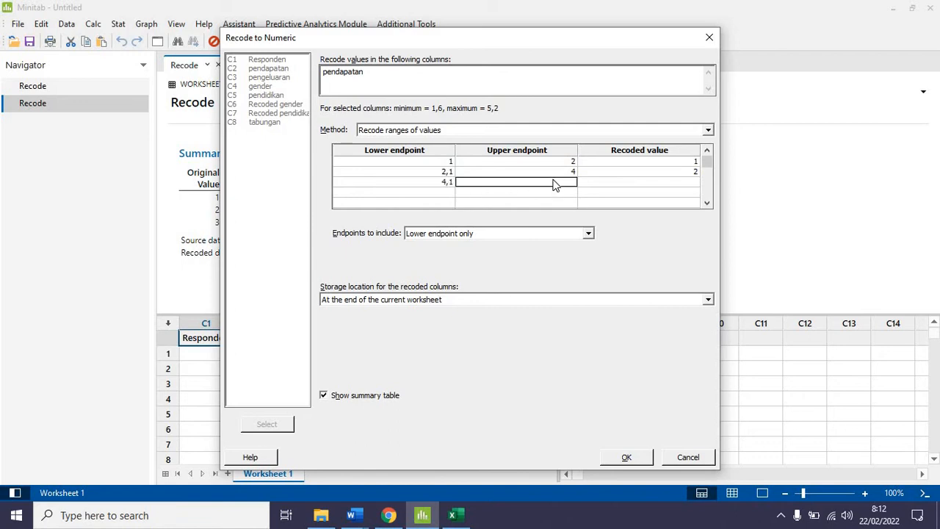
{"action": "type", "text": "6"}
{"action": "left_click", "coordinate": [668, 183]}
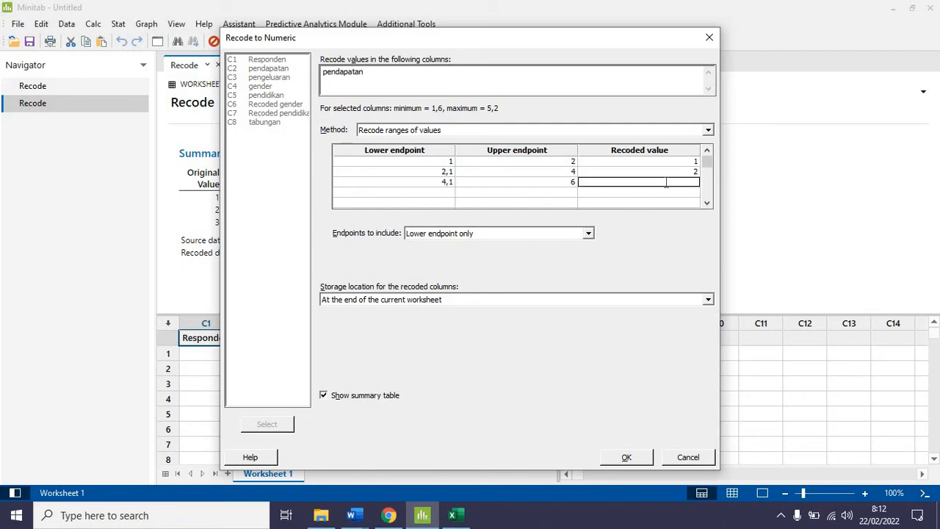
{"action": "type", "text": "3"}
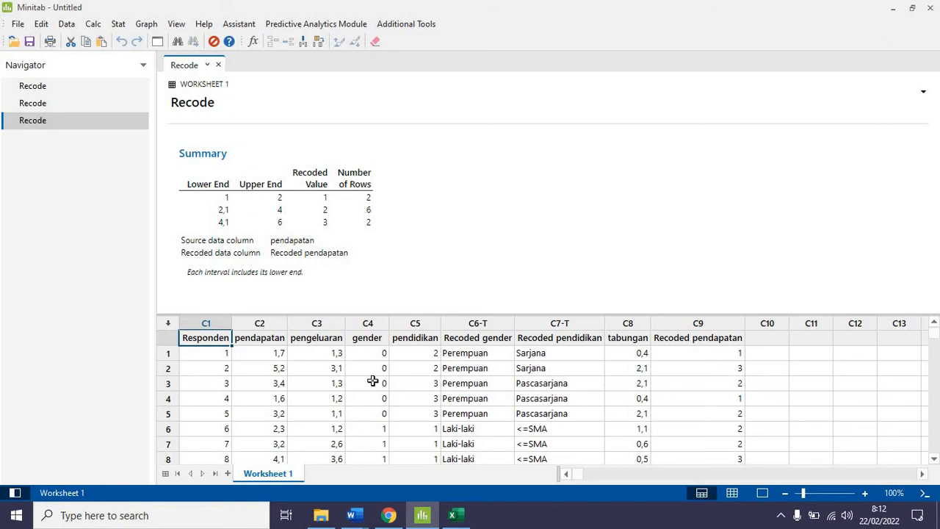
Switch to the Minitab guide in Word and read the section on creating standardized Z scores, including the outlier threshold and Standardize instructions
{"action": "mouse_move", "coordinate": [365, 520]}
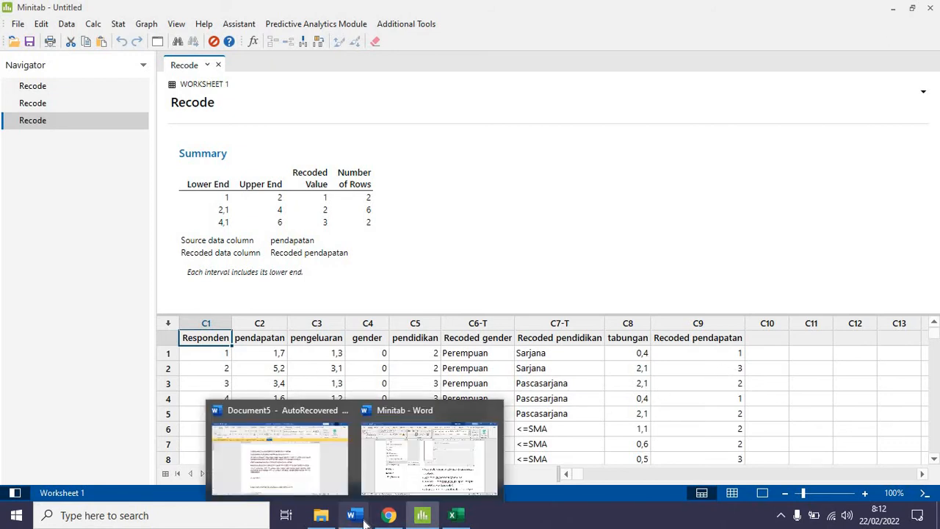
{"action": "left_click", "coordinate": [405, 469]}
{"action": "scroll", "coordinate": [449, 378], "scroll_direction": "down", "scroll_amount": 5}
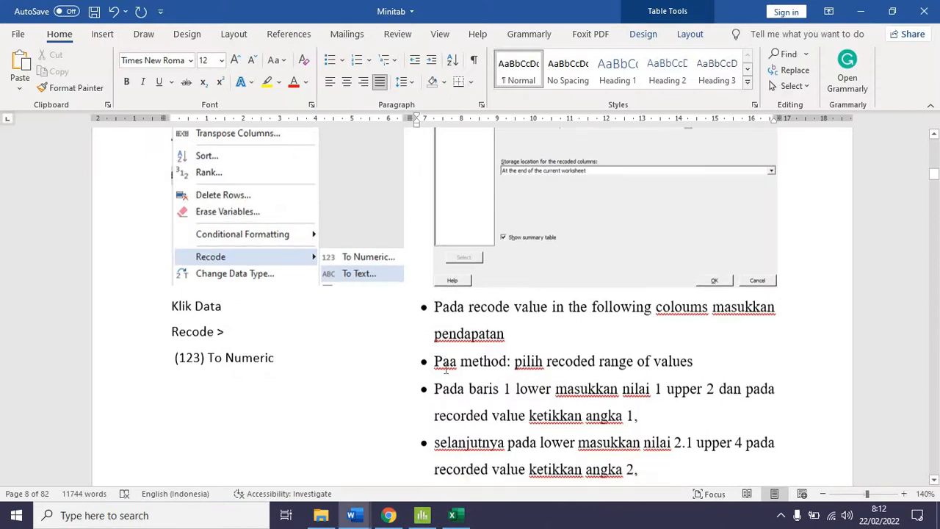
{"action": "scroll", "coordinate": [450, 378], "scroll_direction": "up", "scroll_amount": 3}
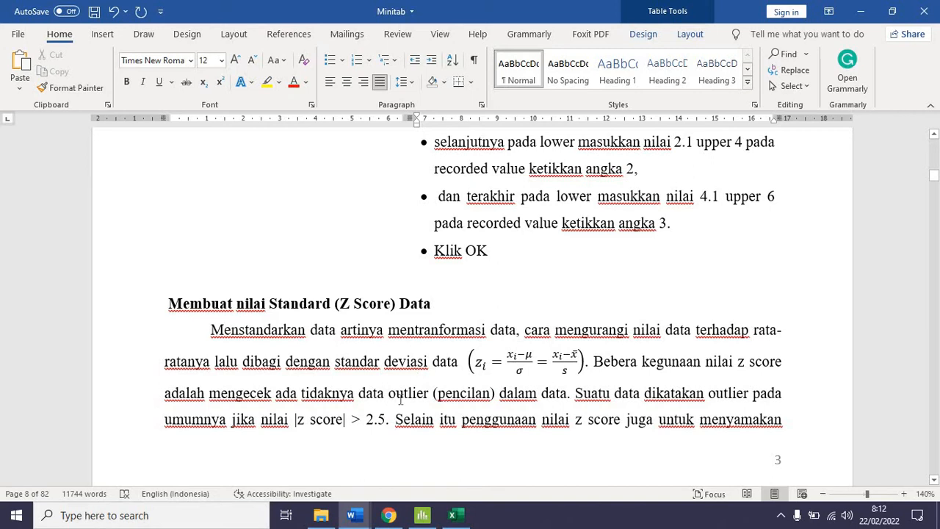
{"action": "left_click_drag", "start_coordinate": [388, 393], "coordinate": [491, 393]}
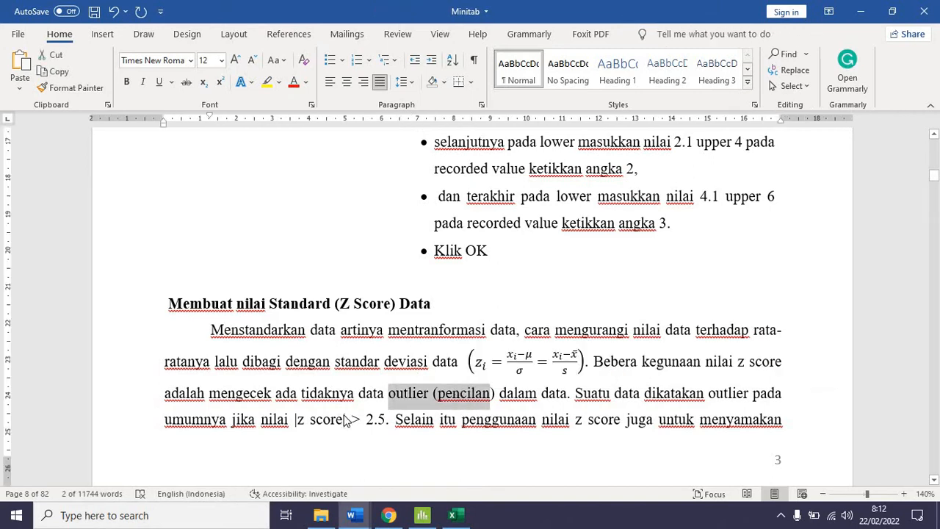
{"action": "scroll", "coordinate": [326, 361], "scroll_direction": "down", "scroll_amount": 1}
{"action": "left_click_drag", "start_coordinate": [365, 374], "coordinate": [381, 373]}
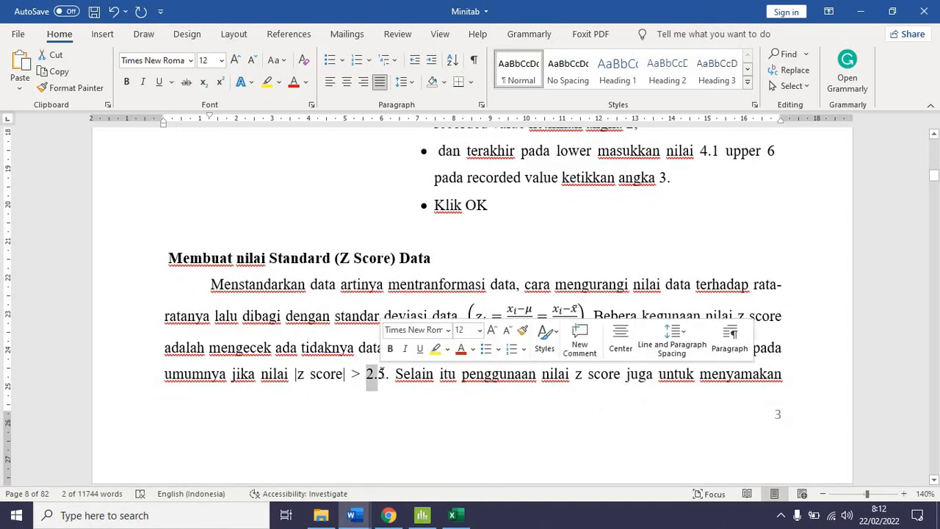
{"action": "scroll", "coordinate": [386, 380], "scroll_direction": "down", "scroll_amount": 6}
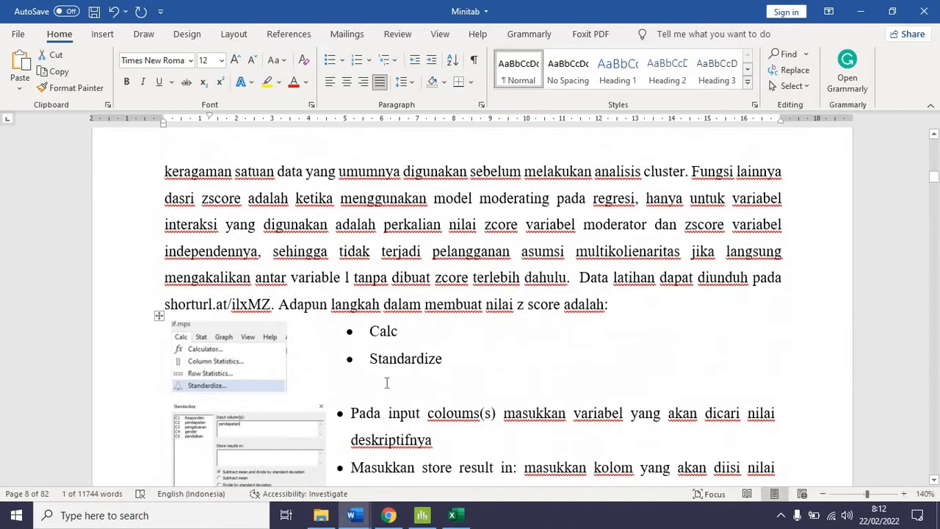
{"action": "scroll", "coordinate": [387, 382], "scroll_direction": "up", "scroll_amount": 1}
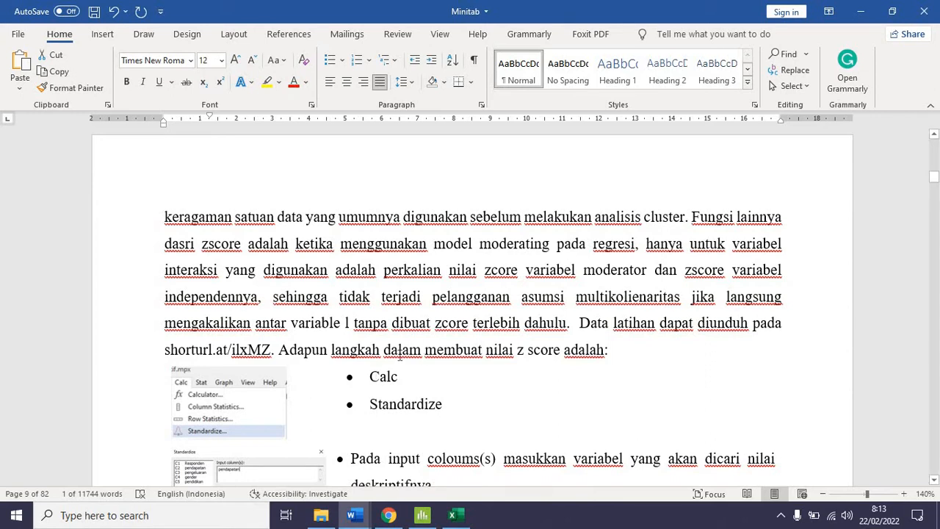
Switch to Minitab and standardize the pendapatan column by subtracting the mean and dividing by standard deviation, storing the results in C10
{"action": "mouse_move", "coordinate": [422, 519]}
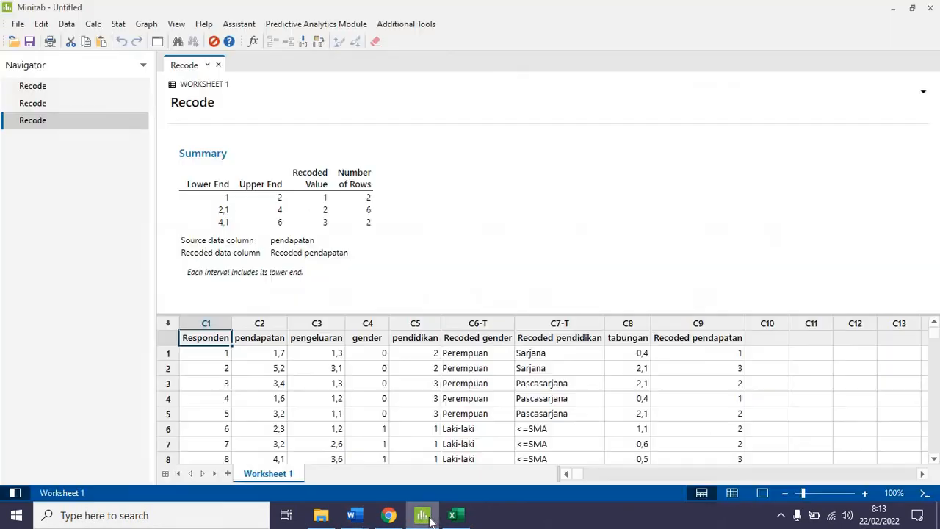
{"action": "left_click", "coordinate": [423, 516]}
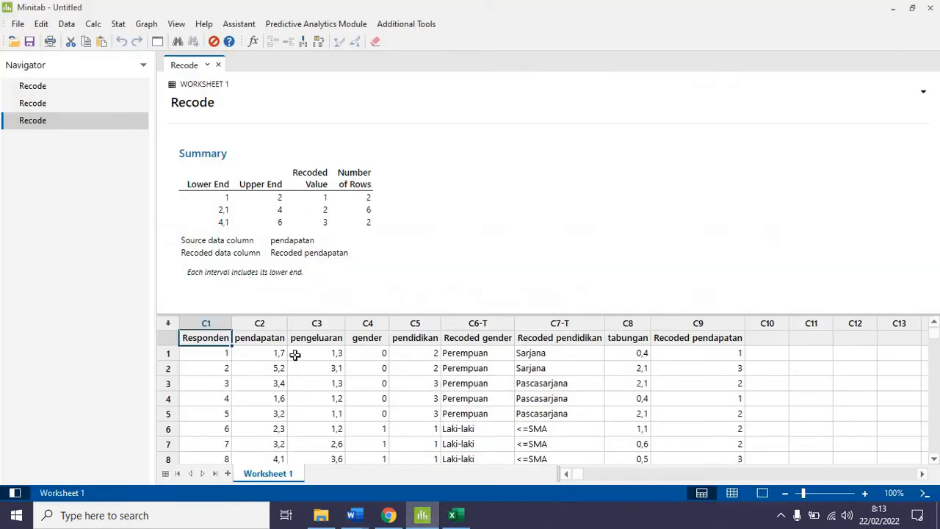
{"action": "left_click", "coordinate": [96, 24]}
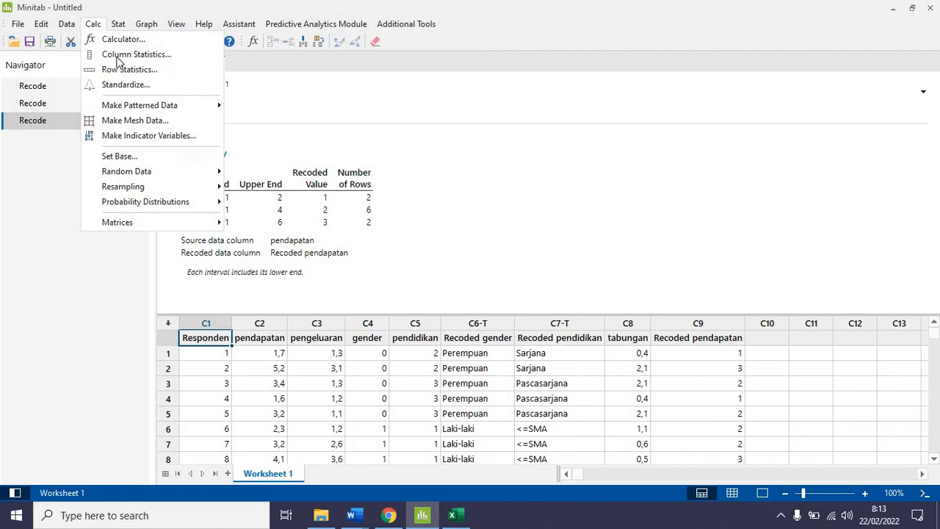
{"action": "left_click", "coordinate": [129, 86]}
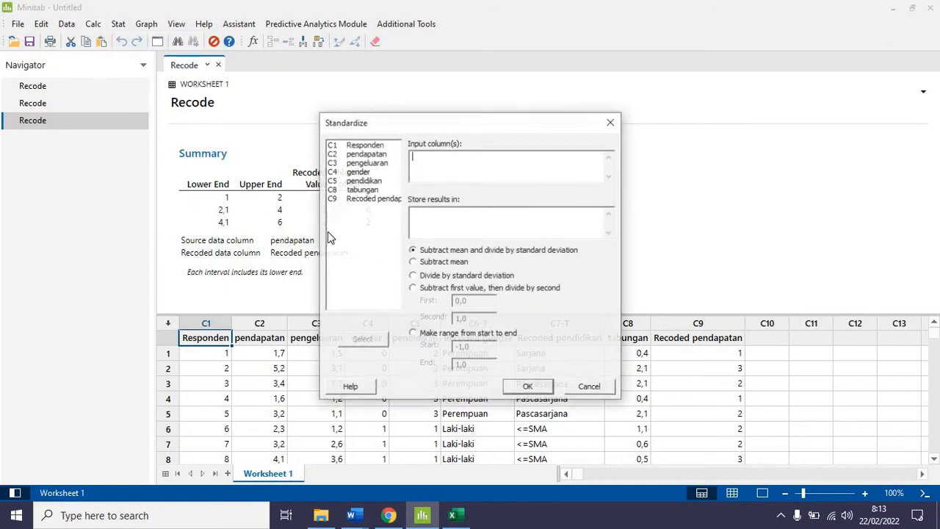
{"action": "double_click", "coordinate": [360, 155]}
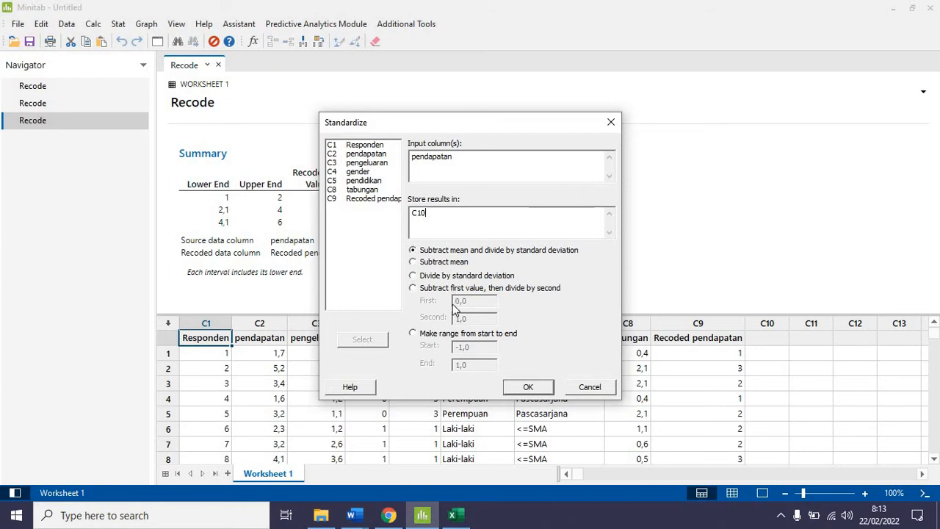
{"action": "left_click", "coordinate": [527, 386]}
Look over the standardized values and name column C10 Zpndapatan
{"action": "scroll", "coordinate": [775, 378], "scroll_direction": "down", "scroll_amount": 4}
{"action": "scroll", "coordinate": [779, 389], "scroll_direction": "up", "scroll_amount": 4}
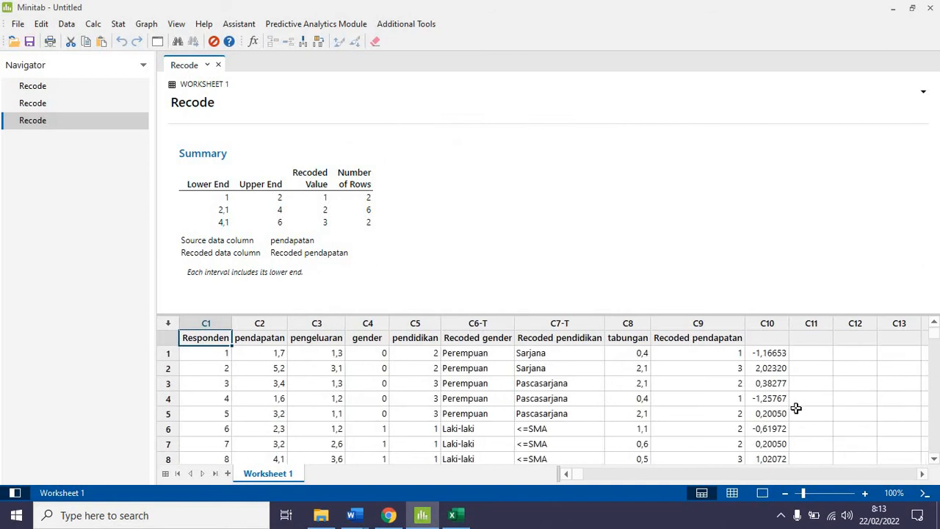
{"action": "scroll", "coordinate": [789, 422], "scroll_direction": "down", "scroll_amount": 2}
{"action": "scroll", "coordinate": [779, 415], "scroll_direction": "up", "scroll_amount": 2}
{"action": "scroll", "coordinate": [772, 401], "scroll_direction": "down", "scroll_amount": 1}
{"action": "scroll", "coordinate": [773, 398], "scroll_direction": "up", "scroll_amount": 1}
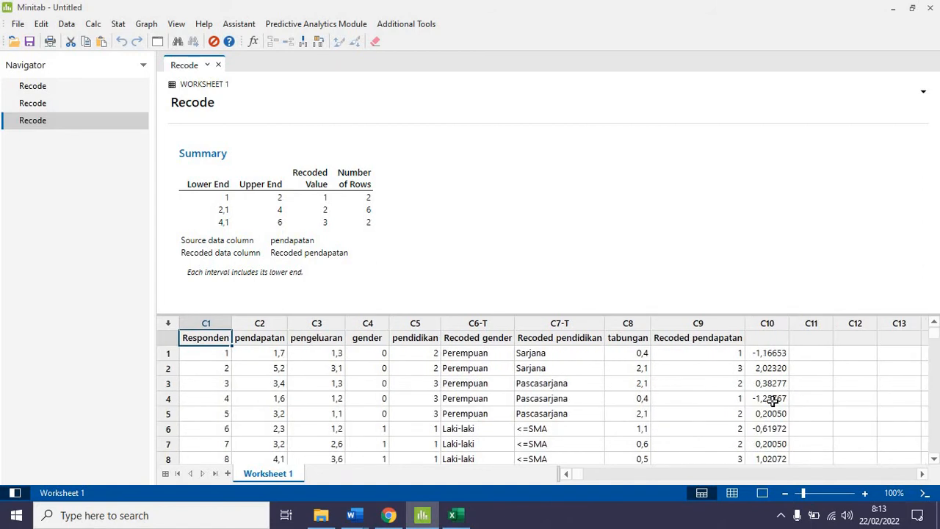
{"action": "left_click", "coordinate": [762, 341]}
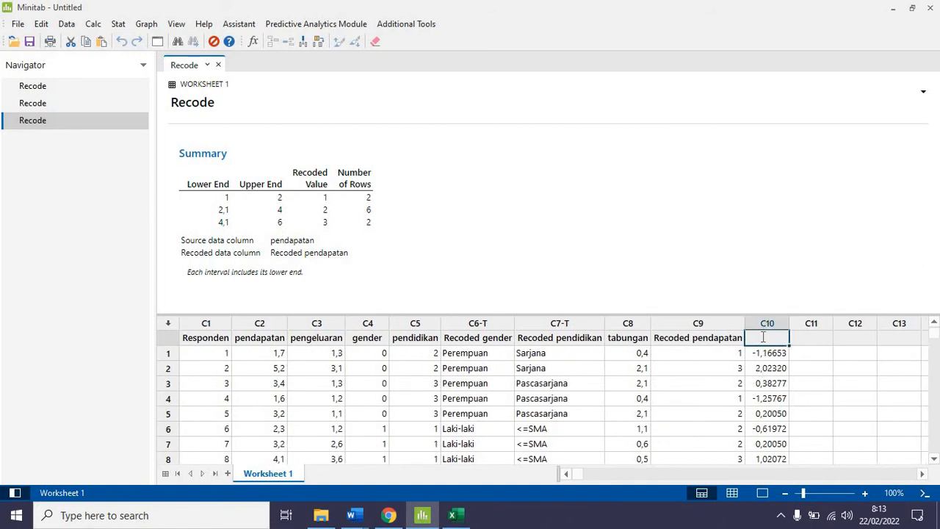
{"action": "type", "text": "ZS"}
{"action": "type", "text": "ndapatan"}
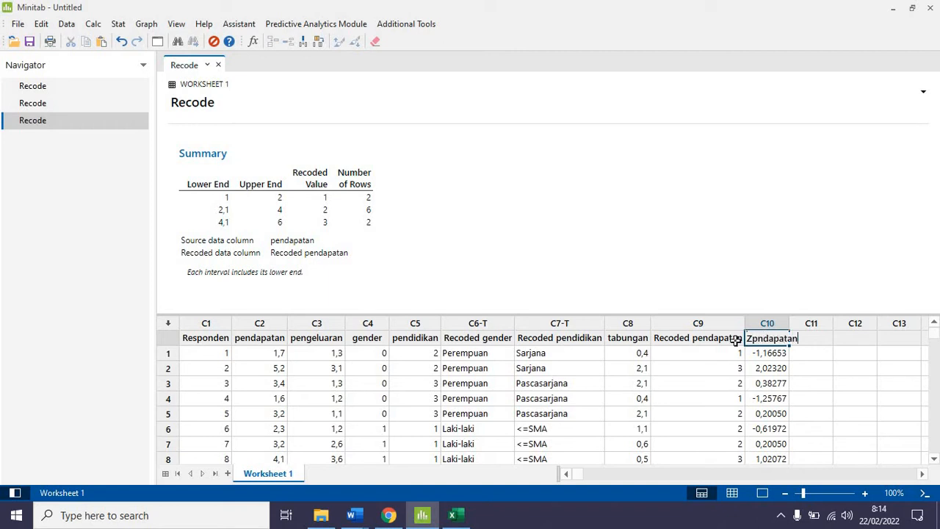
Switch to the Minitab guide in Word and read the Menguji Data Outlier section with its Outlier Test instructions and Grubbs' Test example
{"action": "mouse_move", "coordinate": [364, 516]}
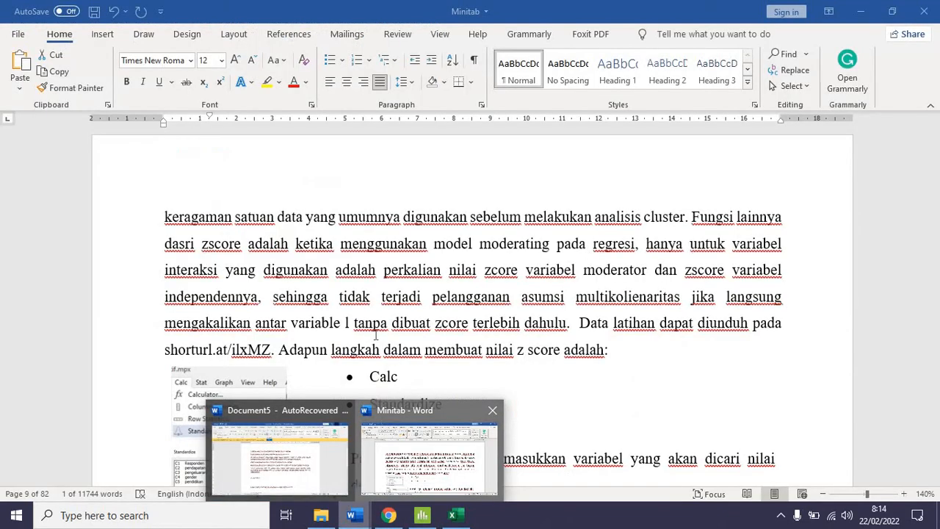
{"action": "left_click", "coordinate": [404, 473]}
{"action": "scroll", "coordinate": [390, 345], "scroll_direction": "down", "scroll_amount": 5}
{"action": "scroll", "coordinate": [389, 345], "scroll_direction": "down", "scroll_amount": 2}
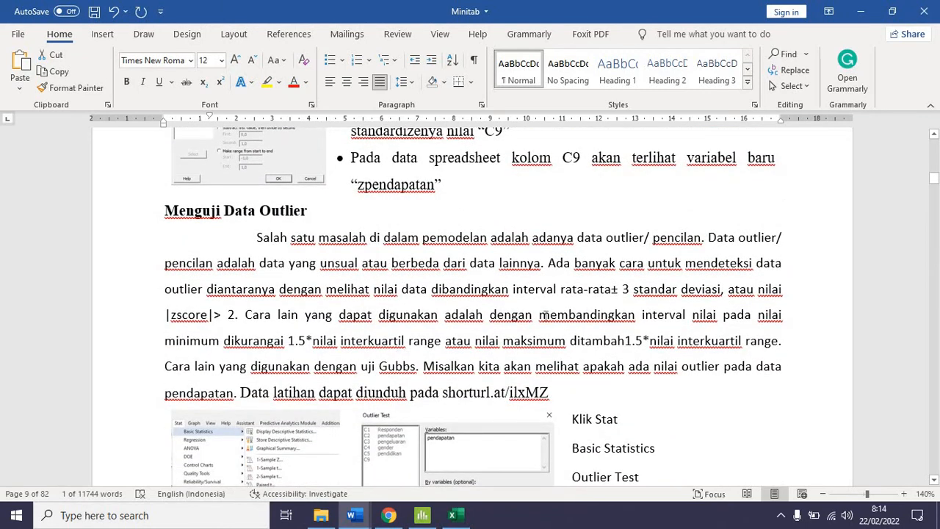
{"action": "scroll", "coordinate": [460, 357], "scroll_direction": "down", "scroll_amount": 3}
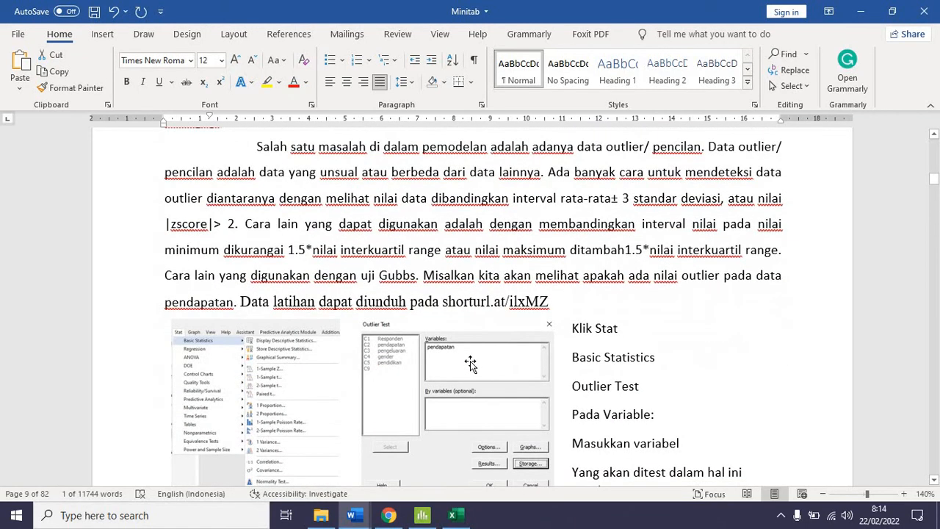
{"action": "scroll", "coordinate": [475, 368], "scroll_direction": "down", "scroll_amount": 3}
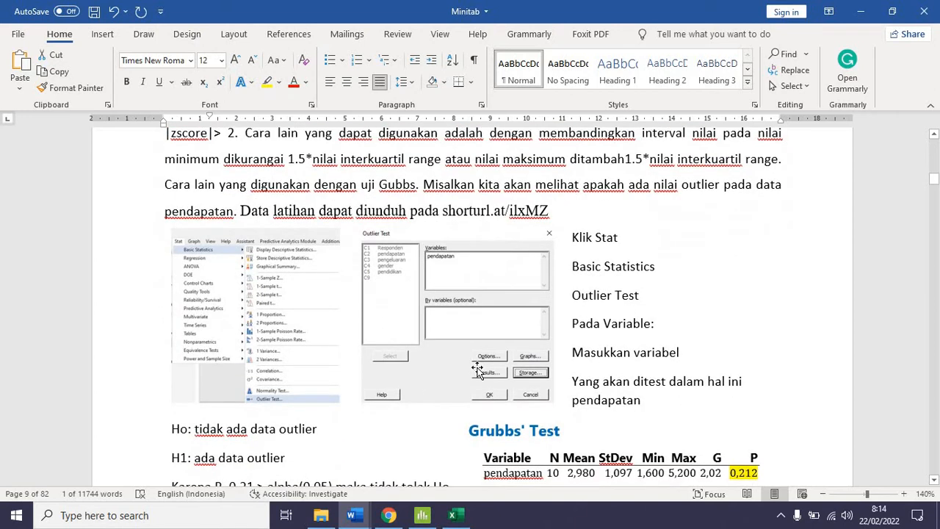
{"action": "scroll", "coordinate": [477, 371], "scroll_direction": "up", "scroll_amount": 2}
{"action": "scroll", "coordinate": [479, 371], "scroll_direction": "down", "scroll_amount": 3}
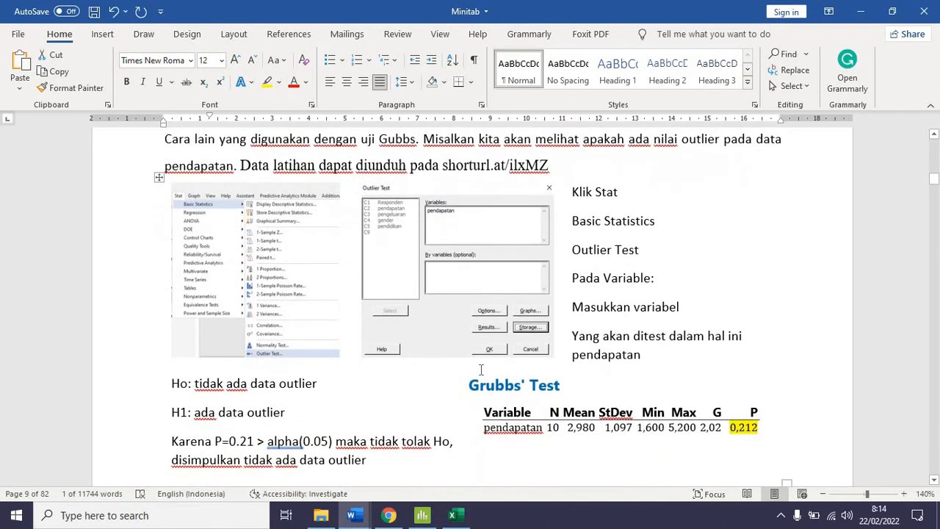
{"action": "scroll", "coordinate": [478, 373], "scroll_direction": "up", "scroll_amount": 3}
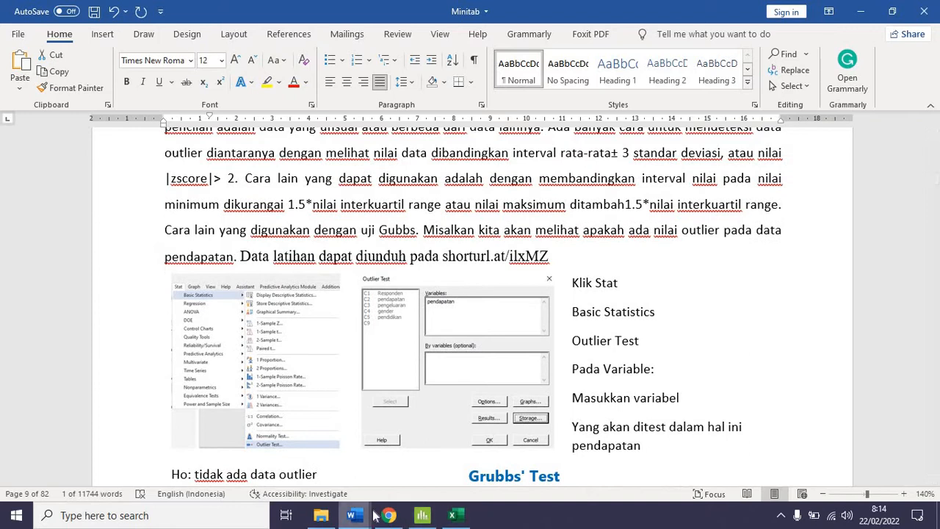
Look for the outlier test command in Minitab with pendapatan selected, and recheck its location in the Word guide
{"action": "mouse_move", "coordinate": [383, 517]}
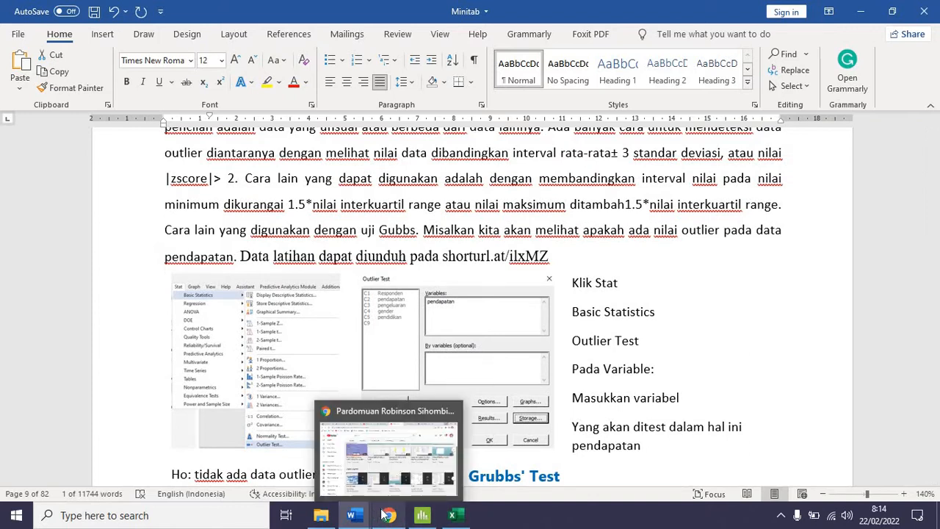
{"action": "left_click", "coordinate": [422, 515]}
{"action": "left_click", "coordinate": [266, 343]}
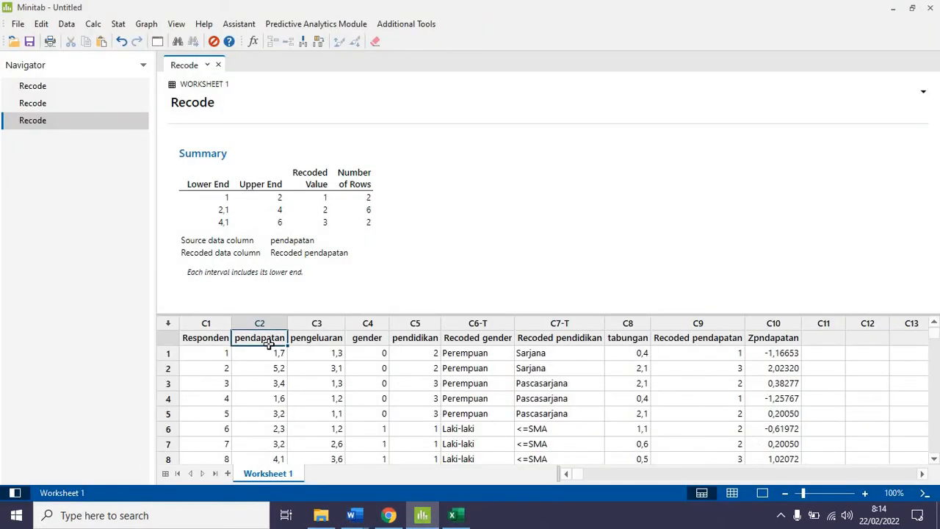
{"action": "left_click", "coordinate": [93, 24]}
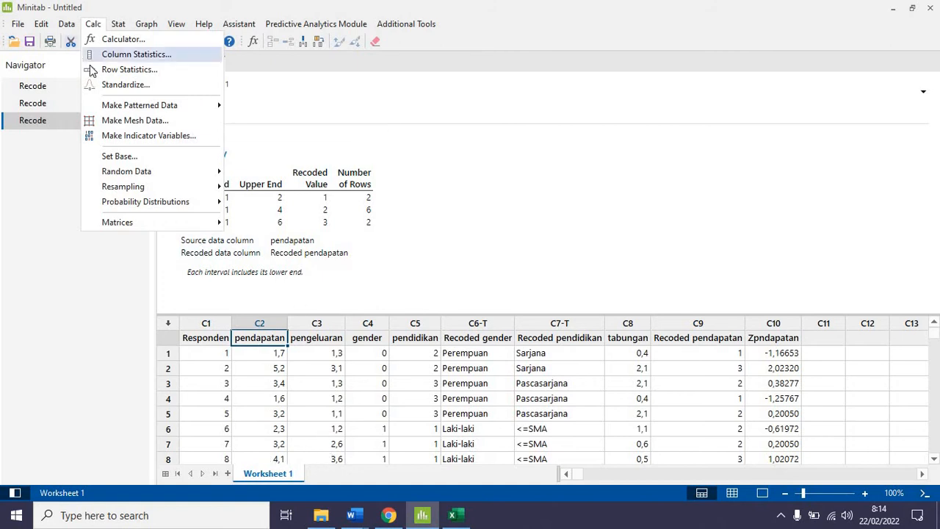
{"action": "mouse_move", "coordinate": [64, 26]}
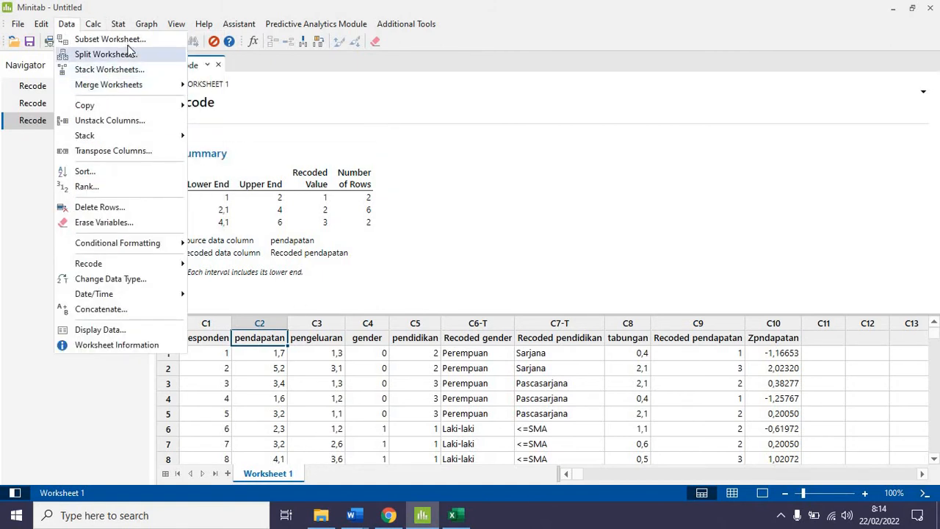
{"action": "mouse_move", "coordinate": [354, 516]}
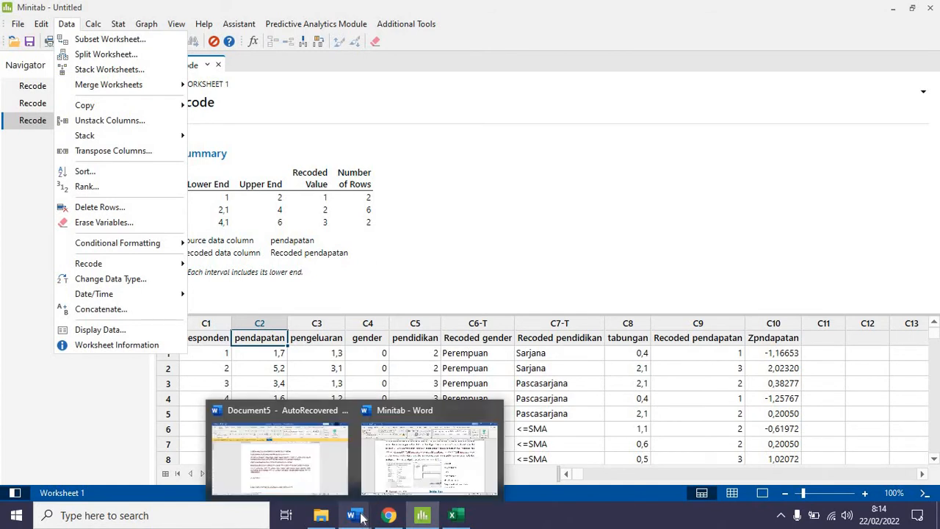
{"action": "left_click", "coordinate": [401, 464]}
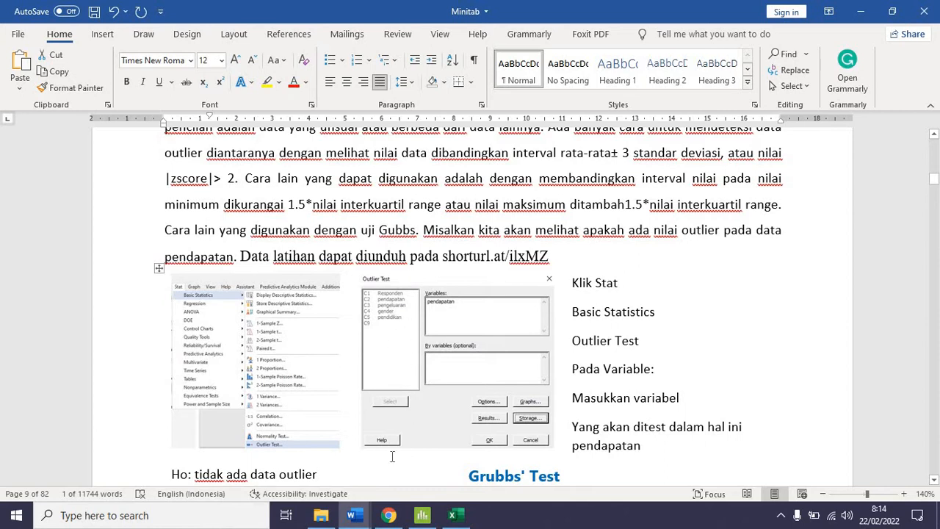
Switch to Minitab and start an Outlier Test with pendapatan as the variable
{"action": "left_click", "coordinate": [422, 514]}
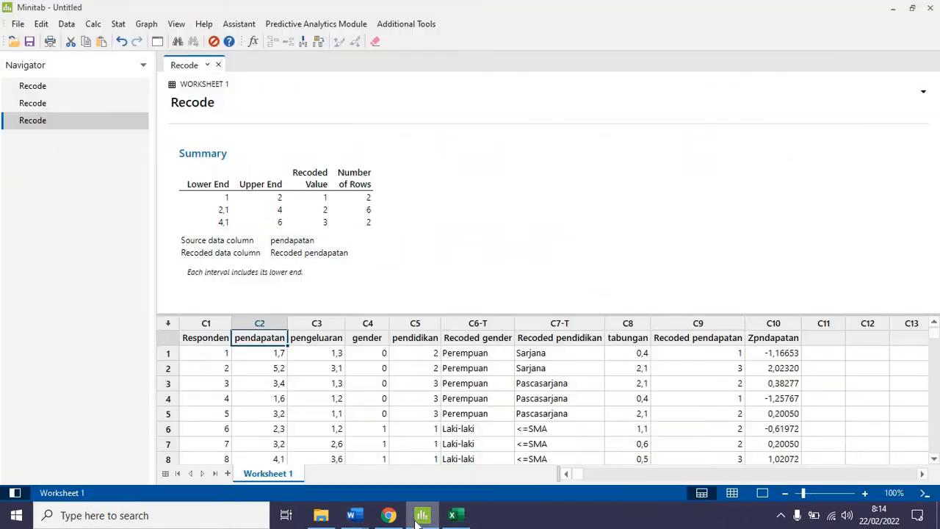
{"action": "left_click", "coordinate": [118, 28]}
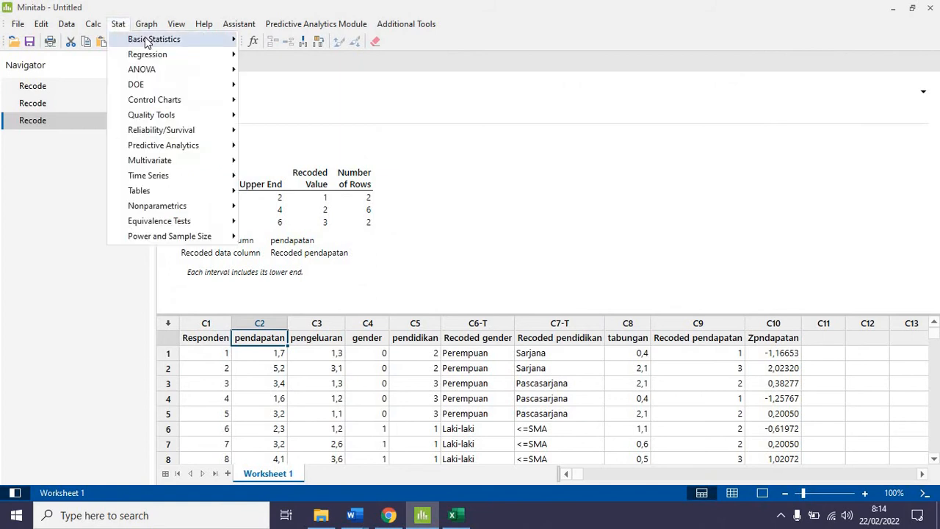
{"action": "mouse_move", "coordinate": [146, 41]}
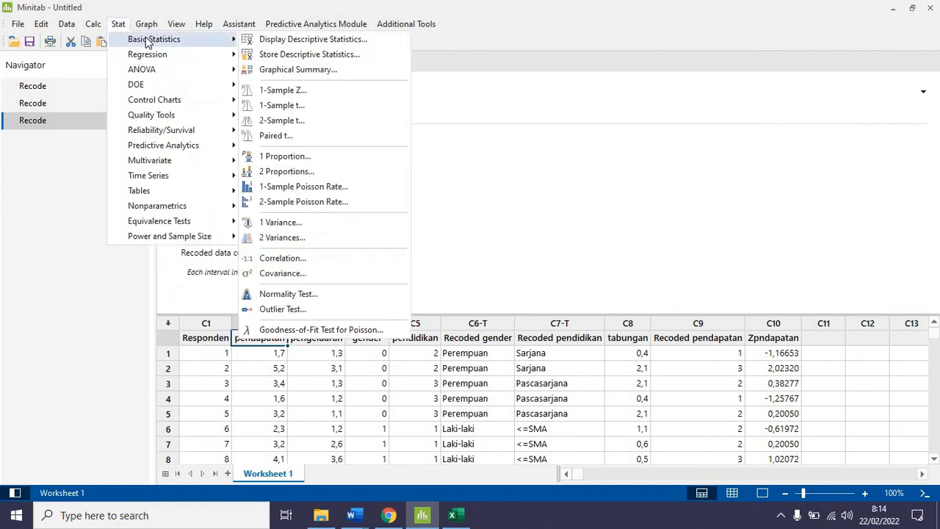
{"action": "left_click", "coordinate": [296, 309]}
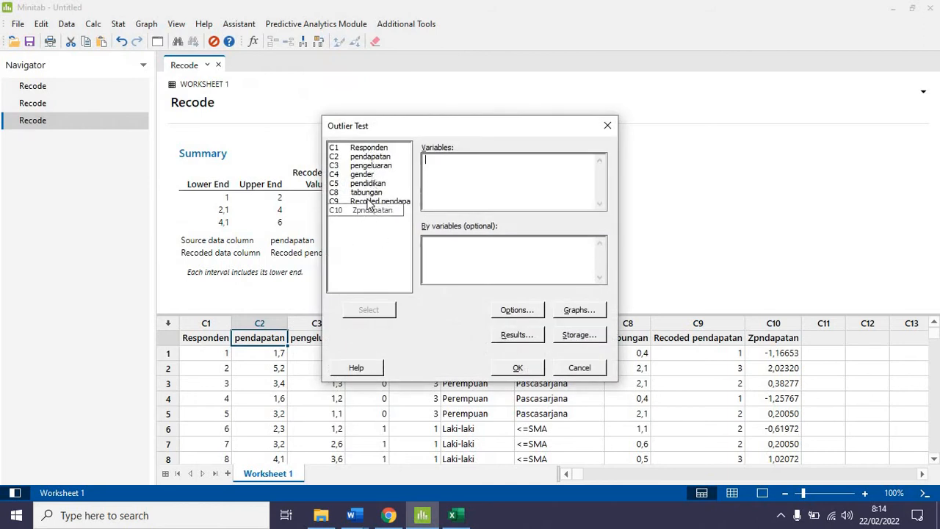
{"action": "double_click", "coordinate": [368, 158]}
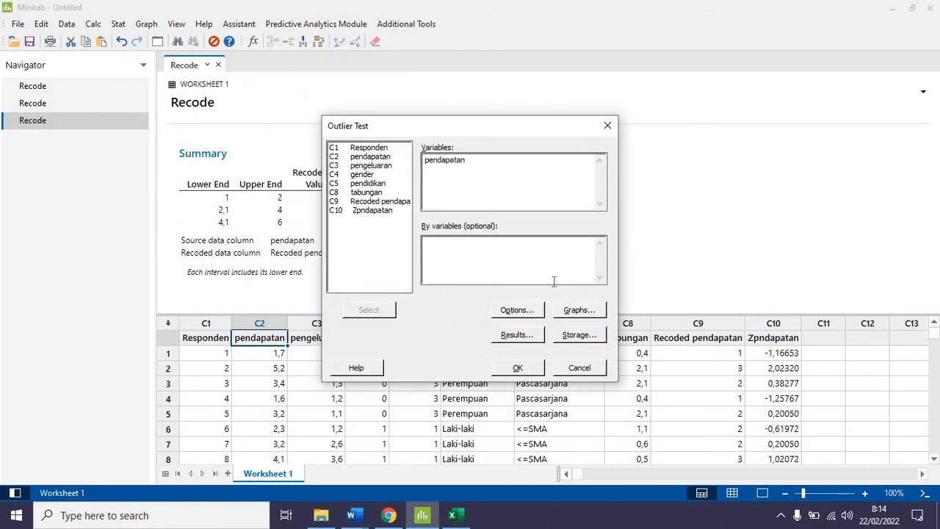
Run the Grubbs outlier test on pendapatan with an outlier plot and a 0,05 significance level, and look over its output
{"action": "left_click", "coordinate": [579, 309]}
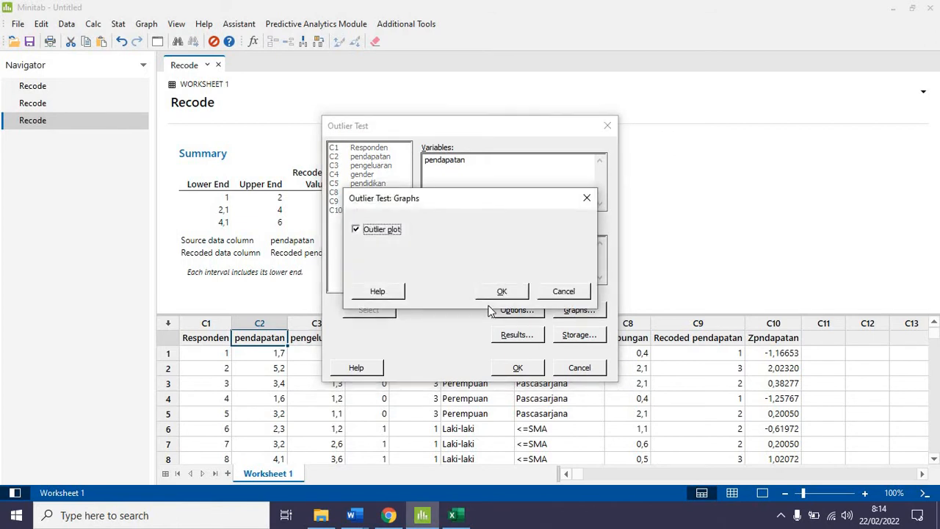
{"action": "left_click", "coordinate": [500, 292]}
{"action": "left_click", "coordinate": [517, 310]}
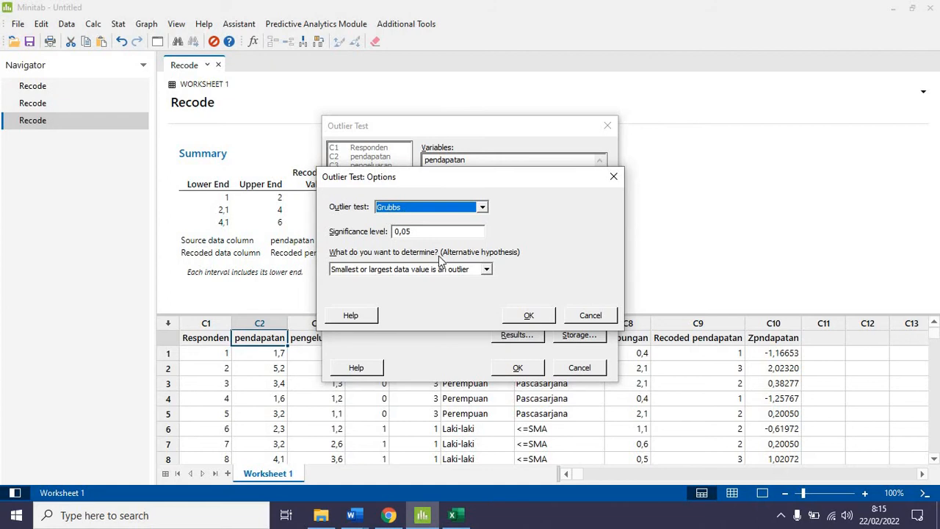
{"action": "left_click", "coordinate": [529, 315]}
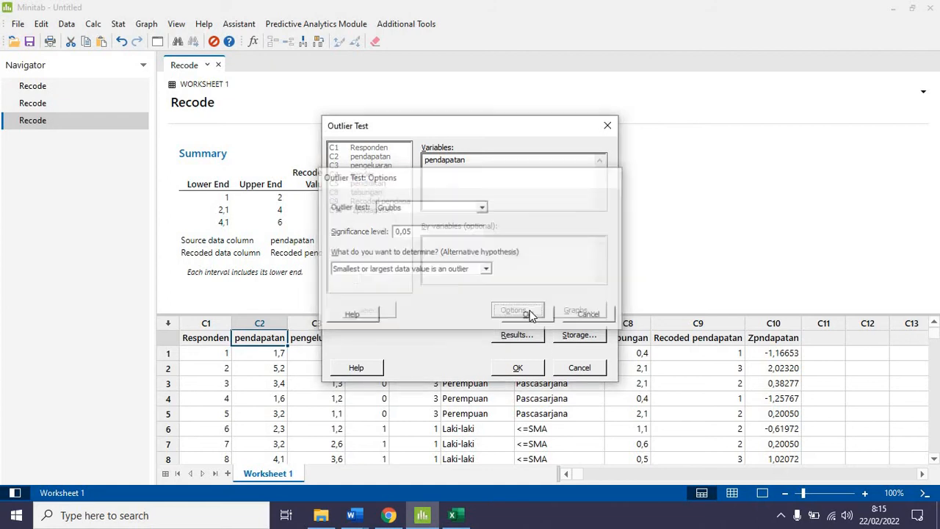
{"action": "left_click", "coordinate": [518, 367]}
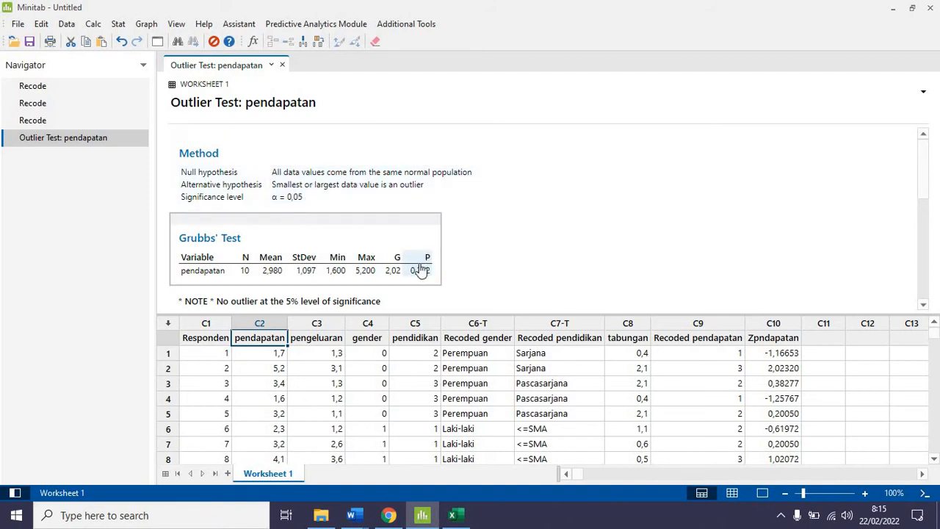
{"action": "scroll", "coordinate": [480, 231], "scroll_direction": "down", "scroll_amount": 2}
{"action": "scroll", "coordinate": [480, 231], "scroll_direction": "down", "scroll_amount": 2}
{"action": "scroll", "coordinate": [480, 232], "scroll_direction": "up", "scroll_amount": 4}
{"action": "scroll", "coordinate": [439, 264], "scroll_direction": "down", "scroll_amount": 7}
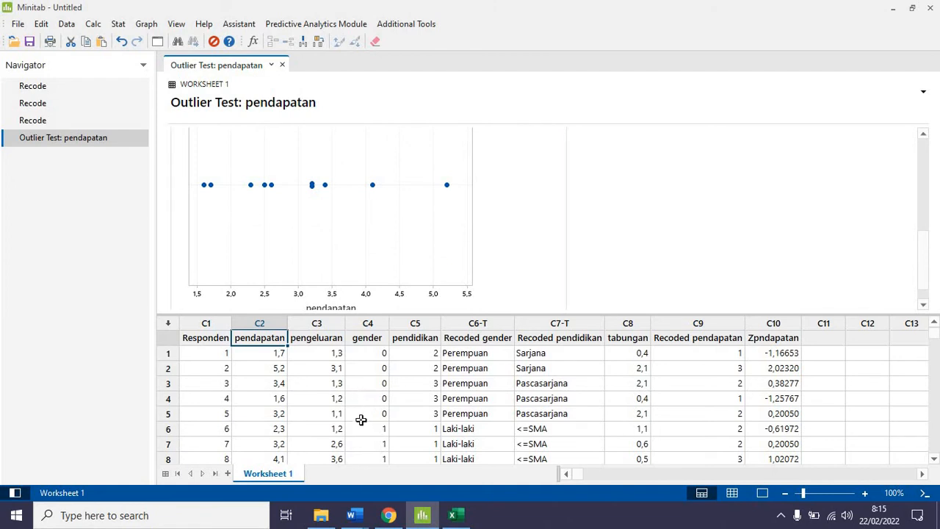
Switch to the Minitab guide in Word and read the Menguji Kenormalan Data section
{"action": "left_click", "coordinate": [353, 514]}
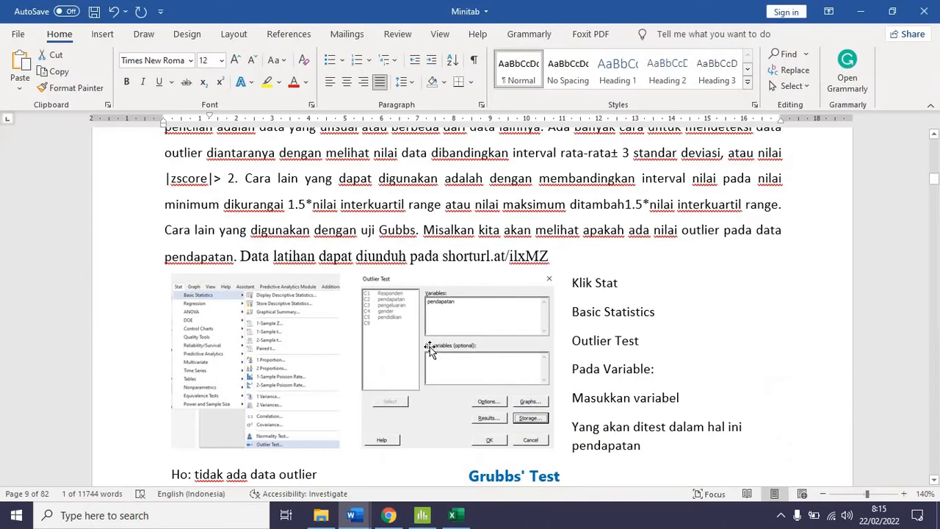
{"action": "scroll", "coordinate": [430, 347], "scroll_direction": "down", "scroll_amount": 6}
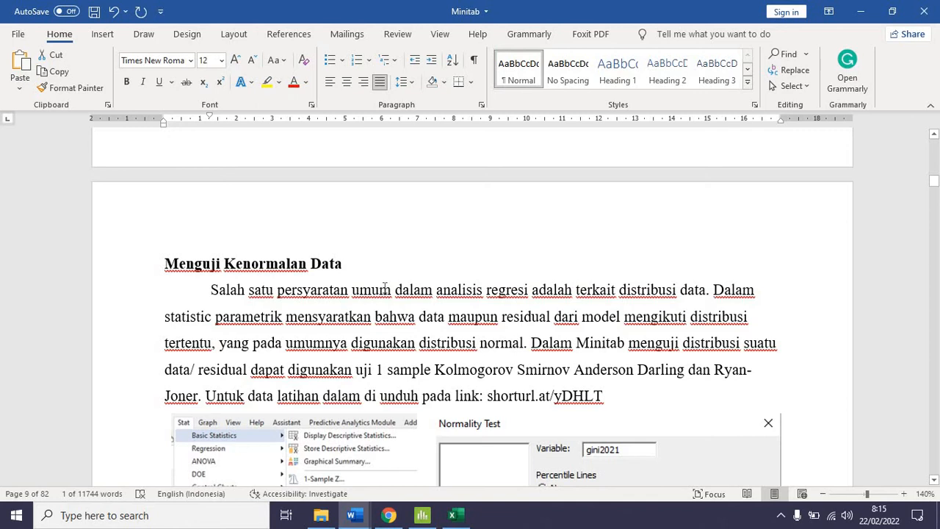
{"action": "scroll", "coordinate": [384, 288], "scroll_direction": "down", "scroll_amount": 1}
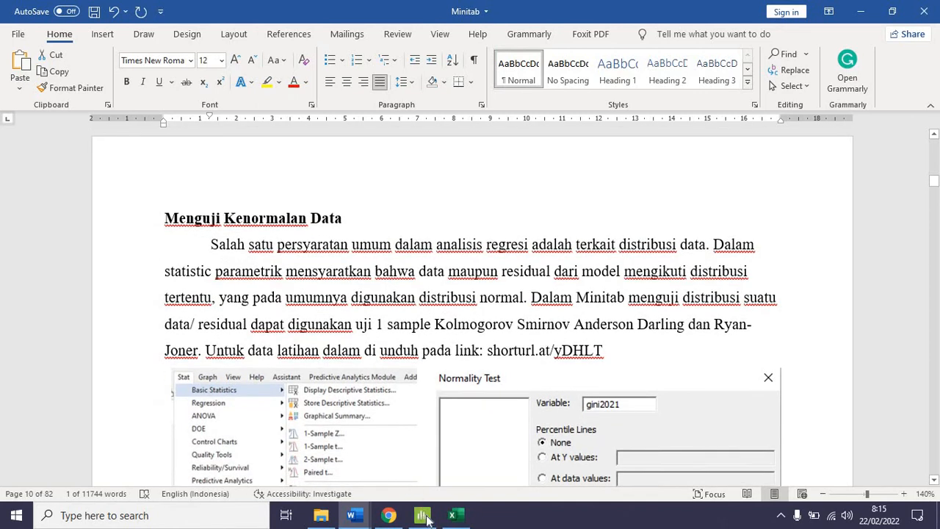
{"action": "mouse_move", "coordinate": [429, 519]}
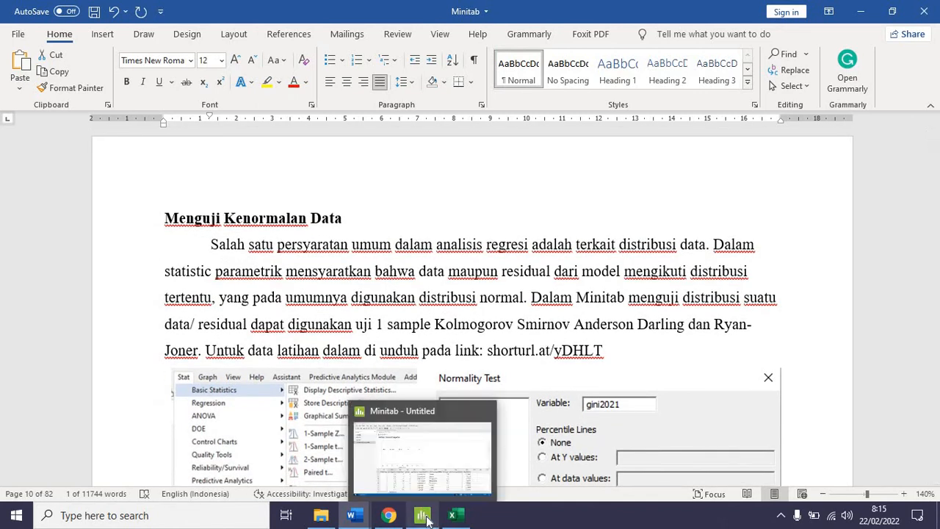
Switch to Minitab, run a Kolmogorov-Smirnov Normality Test on pendapatan and look over its probability plot
{"action": "left_click", "coordinate": [426, 517]}
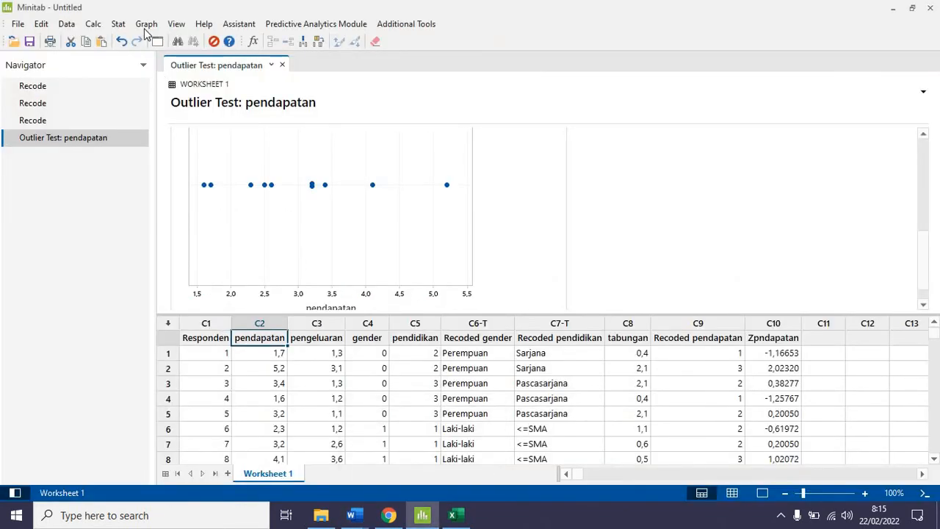
{"action": "left_click", "coordinate": [119, 25]}
{"action": "mouse_move", "coordinate": [136, 44]}
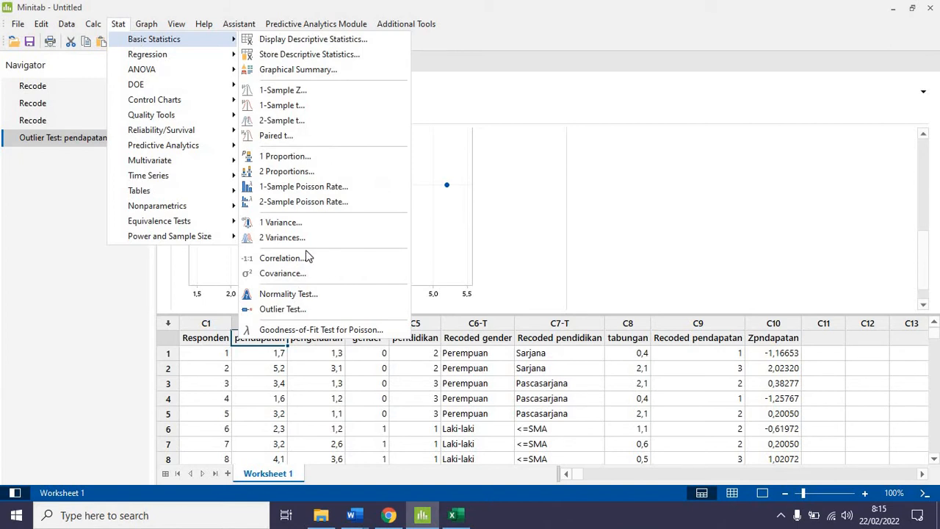
{"action": "left_click", "coordinate": [306, 295]}
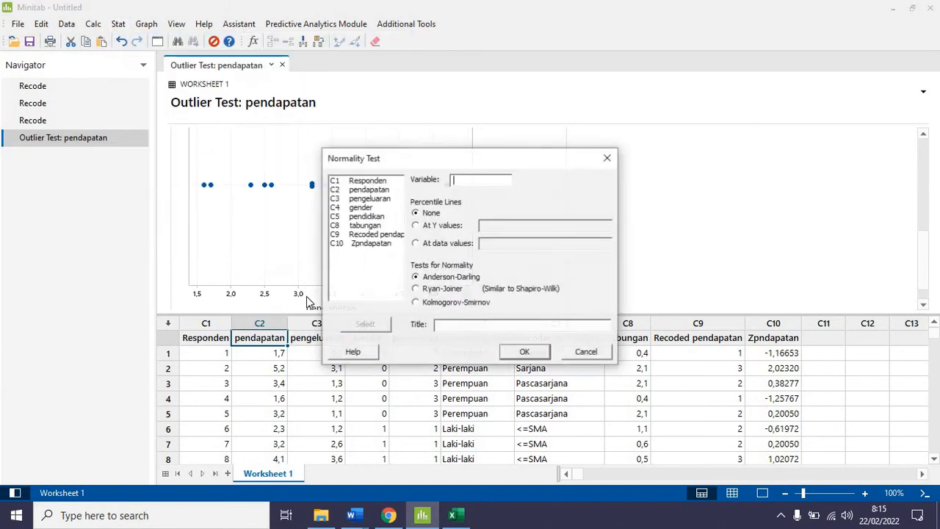
{"action": "double_click", "coordinate": [368, 190]}
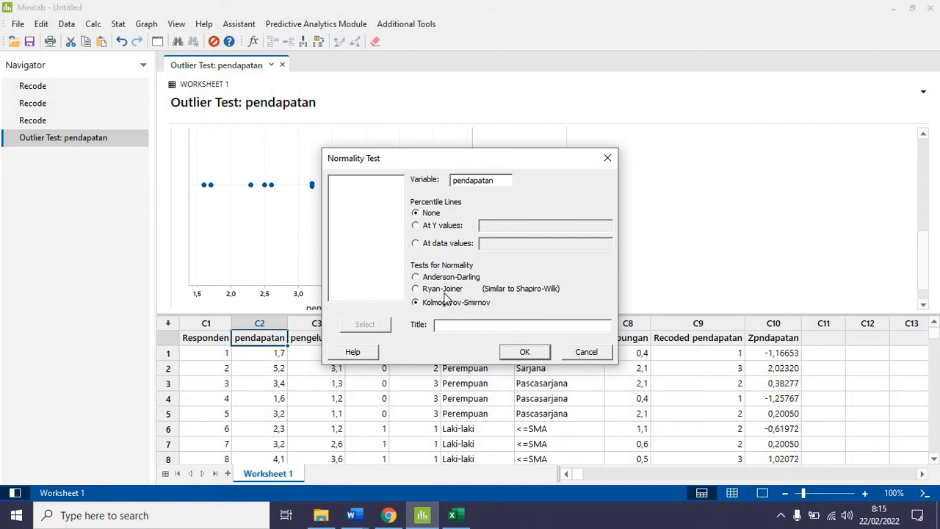
{"action": "left_click", "coordinate": [449, 289]}
{"action": "left_click", "coordinate": [524, 353]}
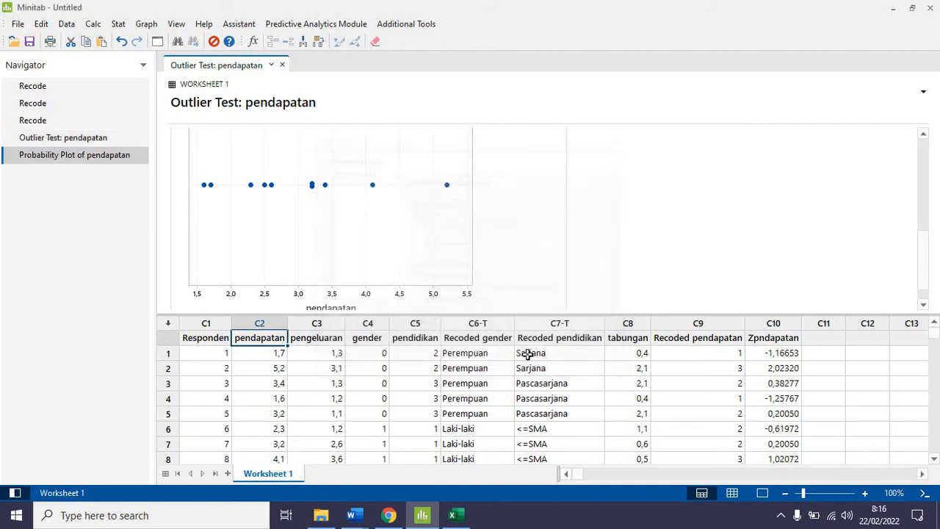
{"action": "scroll", "coordinate": [531, 243], "scroll_direction": "down", "scroll_amount": 1}
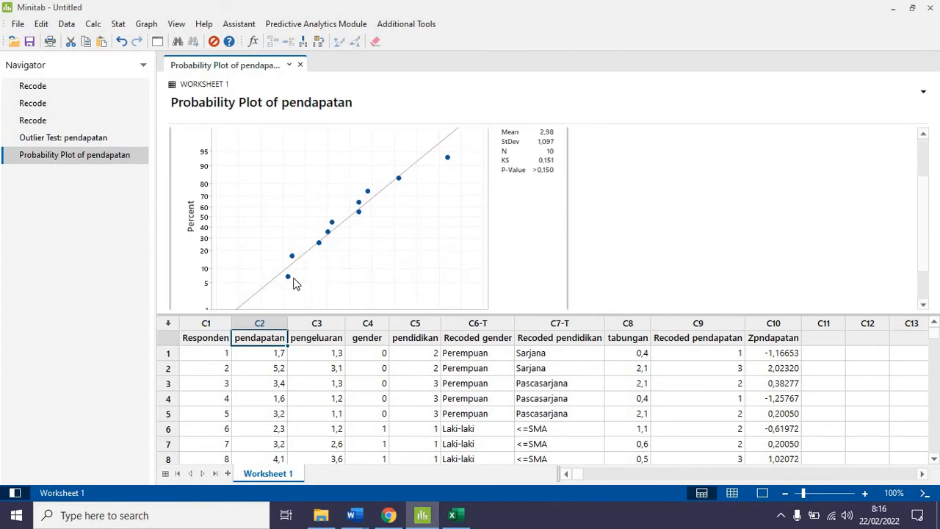
{"action": "scroll", "coordinate": [243, 266], "scroll_direction": "down", "scroll_amount": 1}
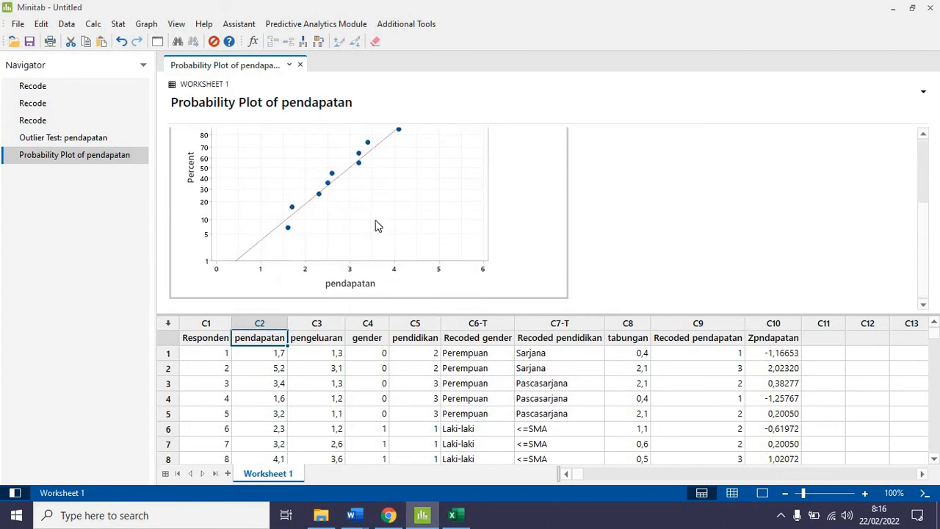
{"action": "scroll", "coordinate": [376, 227], "scroll_direction": "up", "scroll_amount": 2}
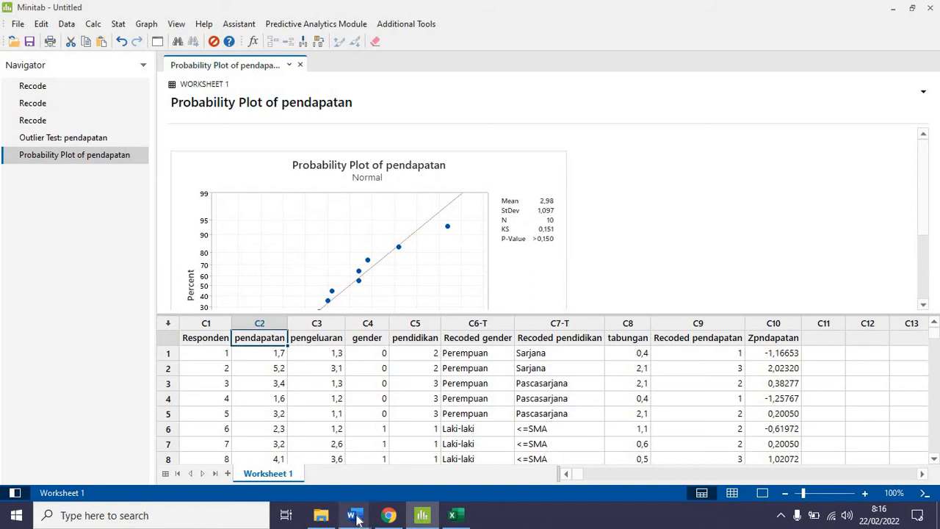
Switch to the Minitab guide in Word and read the Normality Test instructions and the Mentransformasi Data Dengan Teknik Box Cox section
{"action": "mouse_move", "coordinate": [355, 518]}
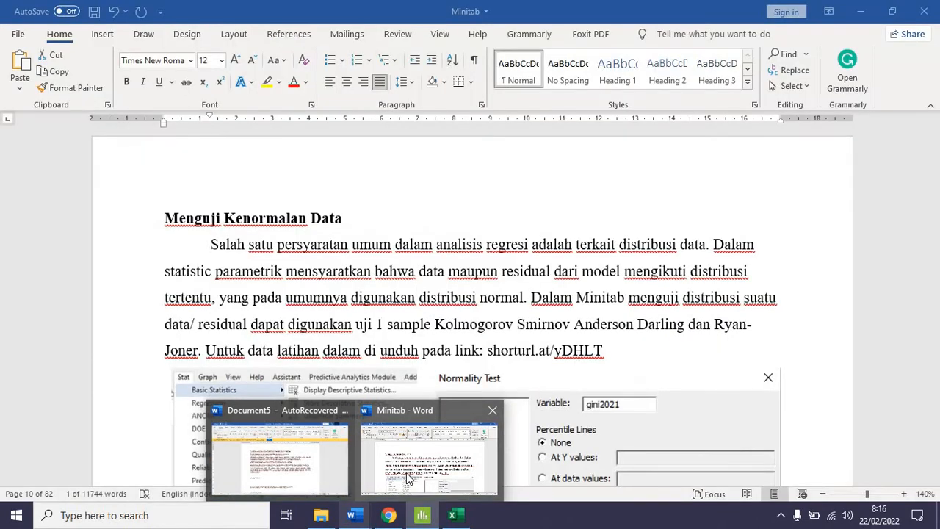
{"action": "left_click", "coordinate": [406, 472]}
{"action": "scroll", "coordinate": [420, 345], "scroll_direction": "down", "scroll_amount": 3}
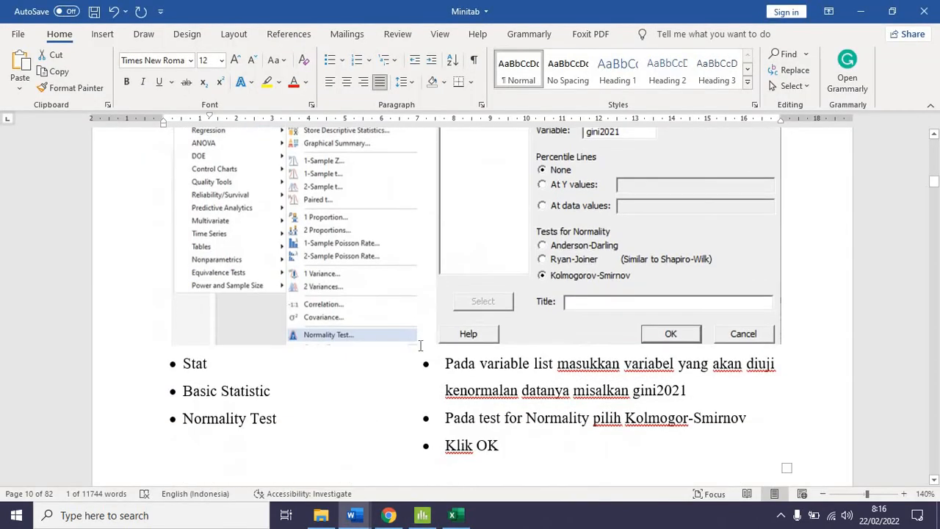
{"action": "scroll", "coordinate": [420, 345], "scroll_direction": "down", "scroll_amount": 2}
{"action": "scroll", "coordinate": [420, 345], "scroll_direction": "down", "scroll_amount": 10}
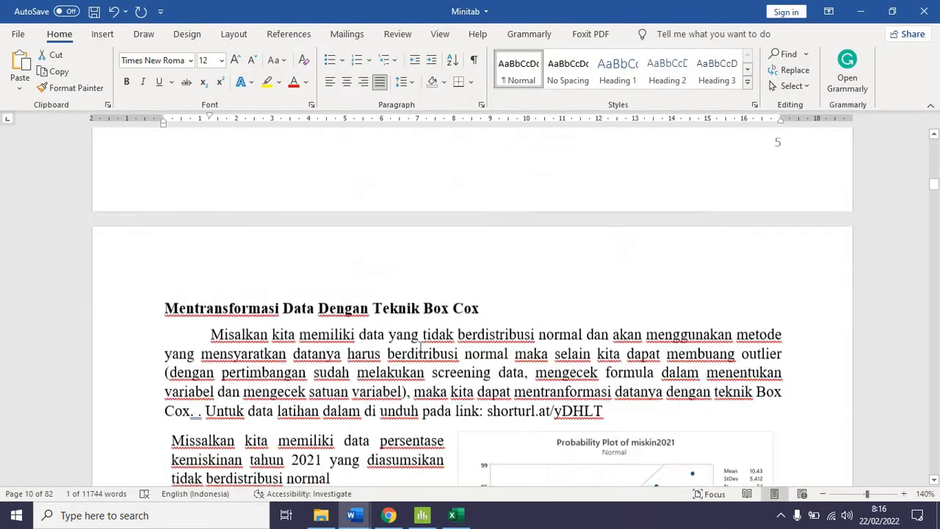
{"action": "scroll", "coordinate": [390, 281], "scroll_direction": "up", "scroll_amount": 2}
{"action": "scroll", "coordinate": [390, 281], "scroll_direction": "up", "scroll_amount": 1}
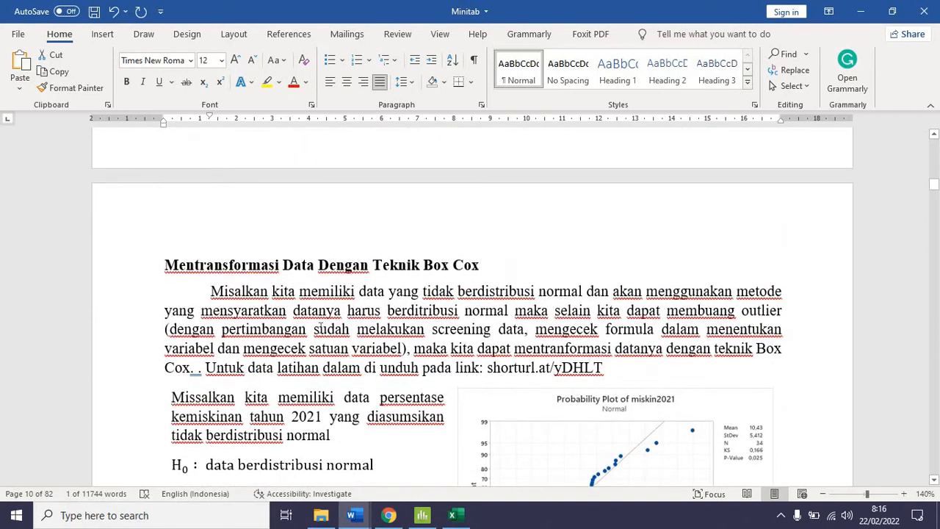
{"action": "scroll", "coordinate": [342, 340], "scroll_direction": "down", "scroll_amount": 1}
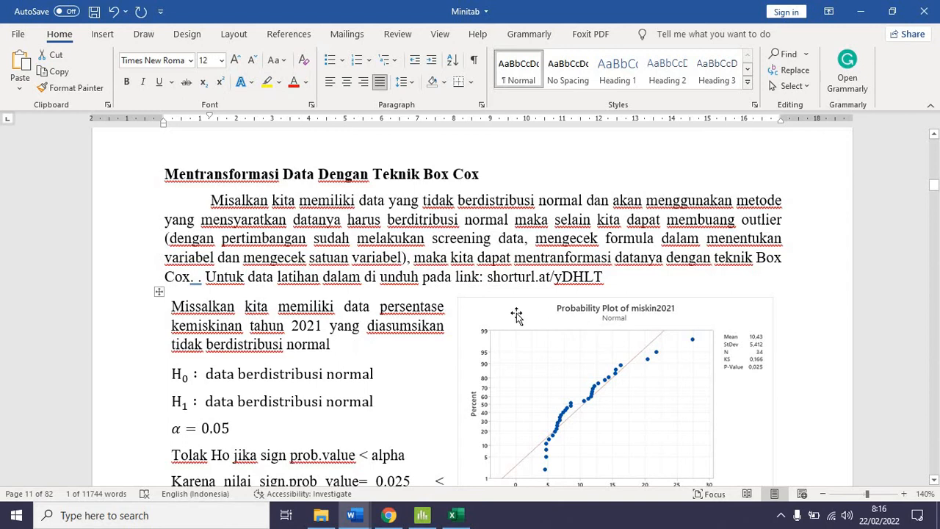
{"action": "scroll", "coordinate": [506, 320], "scroll_direction": "down", "scroll_amount": 3}
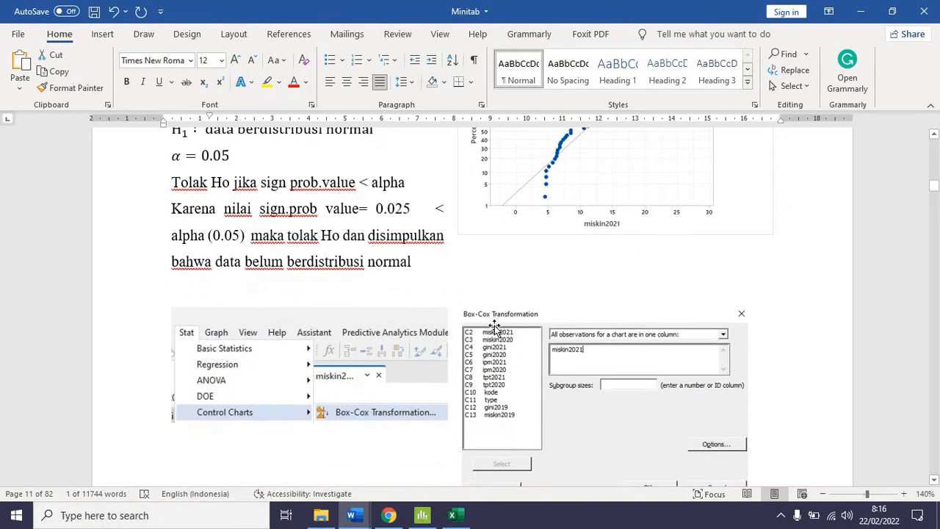
{"action": "scroll", "coordinate": [411, 401], "scroll_direction": "down", "scroll_amount": 3}
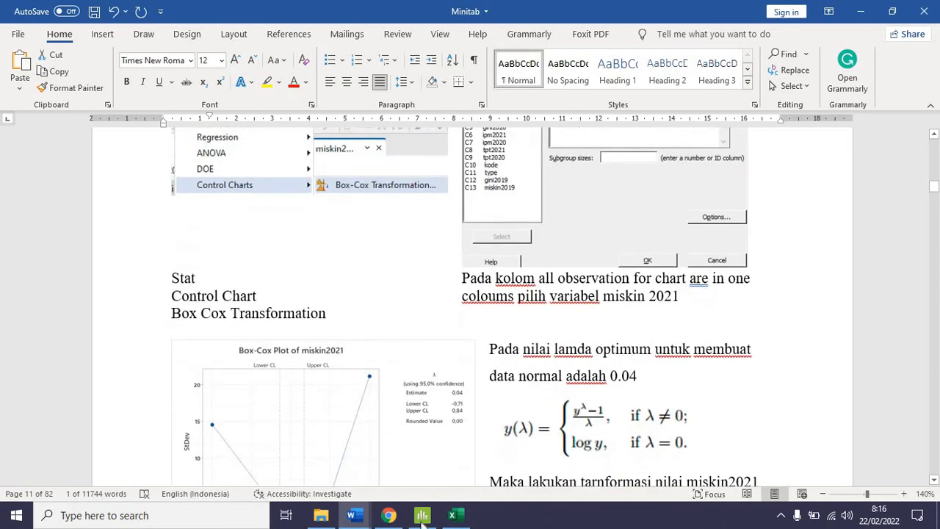
Switch to Minitab, run a Kolmogorov-Smirnov Normality Test on pengeluaran and look over its probability plot
{"action": "left_click", "coordinate": [421, 519]}
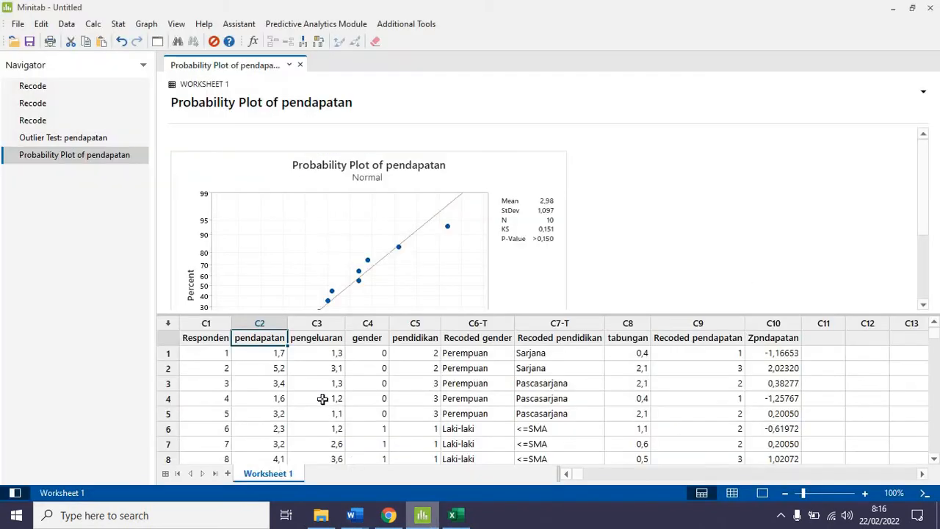
{"action": "left_click", "coordinate": [334, 343]}
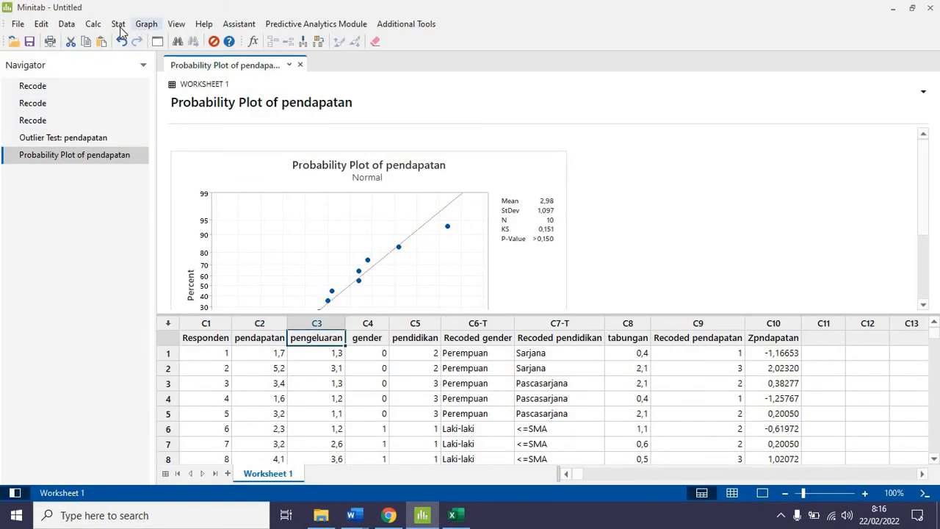
{"action": "left_click", "coordinate": [120, 29]}
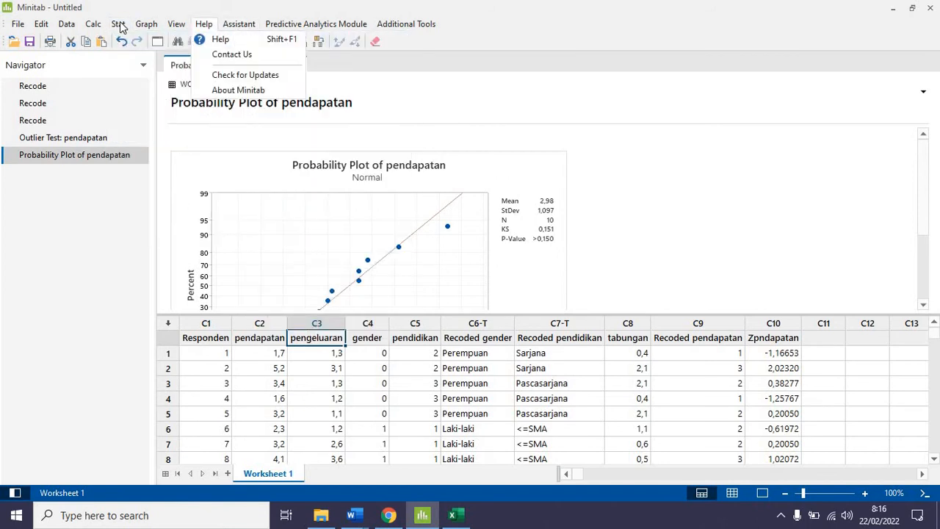
{"action": "mouse_move", "coordinate": [119, 25]}
{"action": "mouse_move", "coordinate": [206, 39]}
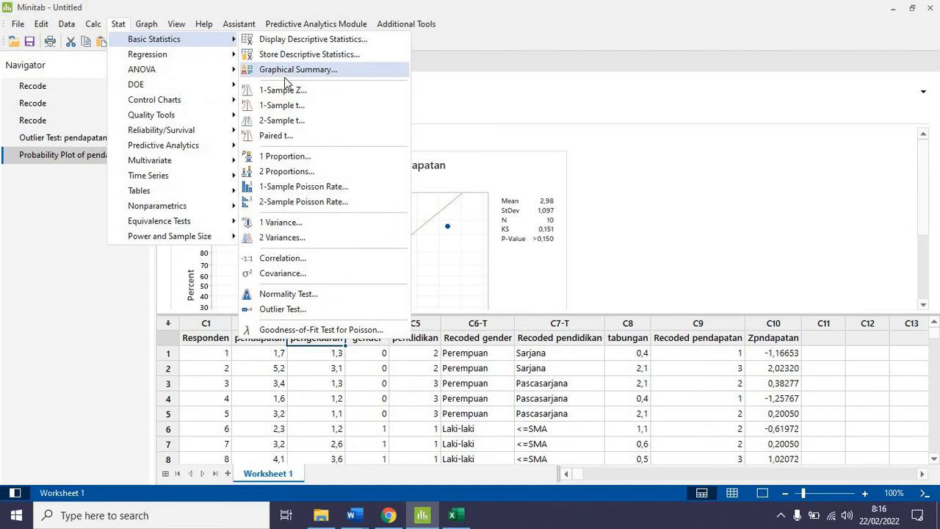
{"action": "left_click", "coordinate": [303, 294]}
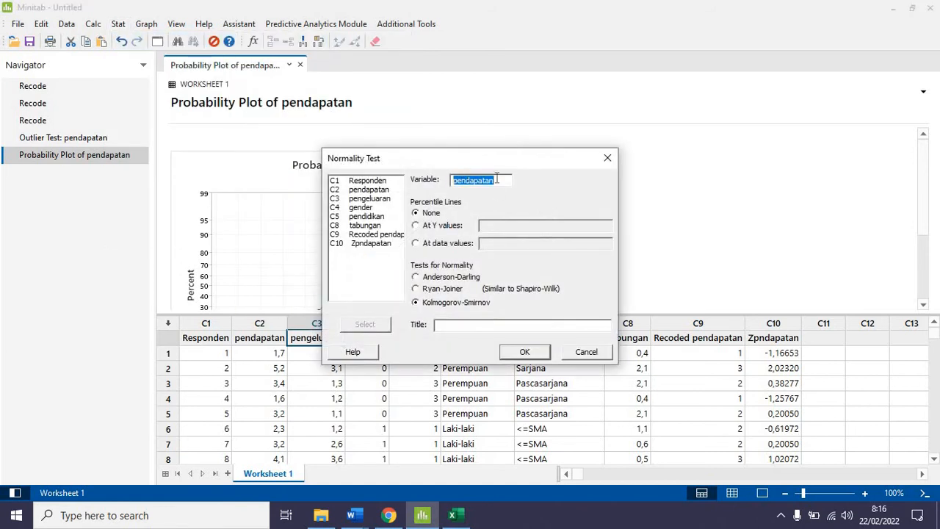
{"action": "double_click", "coordinate": [368, 198]}
{"action": "left_click", "coordinate": [516, 353]}
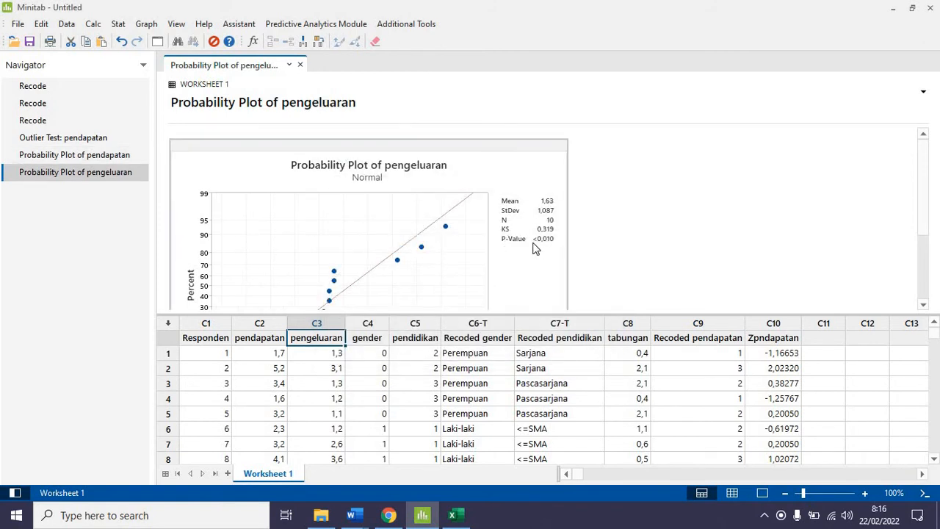
{"action": "left_click", "coordinate": [925, 259]}
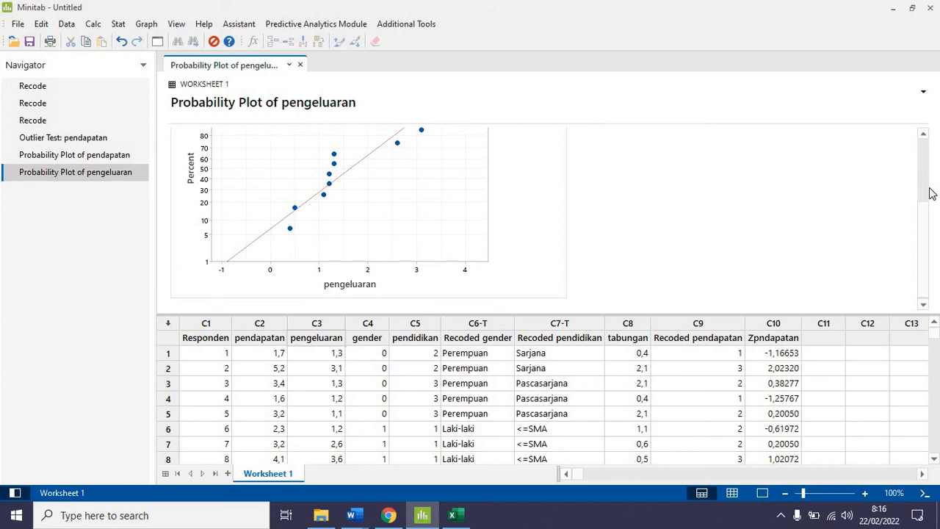
{"action": "scroll", "coordinate": [929, 193], "scroll_direction": "up", "scroll_amount": 3}
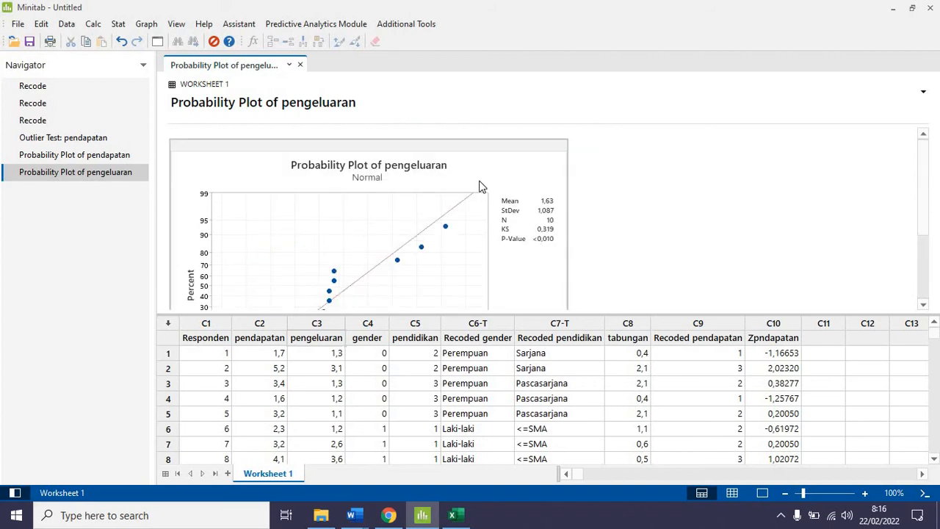
Switch to the Minitab guide in Word and go back to the Box-Cox Transformation instructions for miskin2021
{"action": "left_click", "coordinate": [351, 514]}
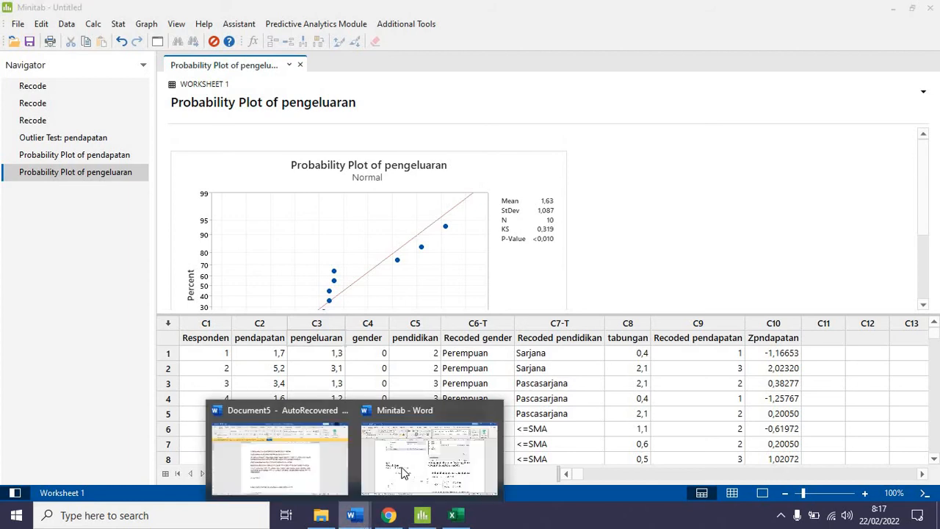
{"action": "mouse_move", "coordinate": [407, 464]}
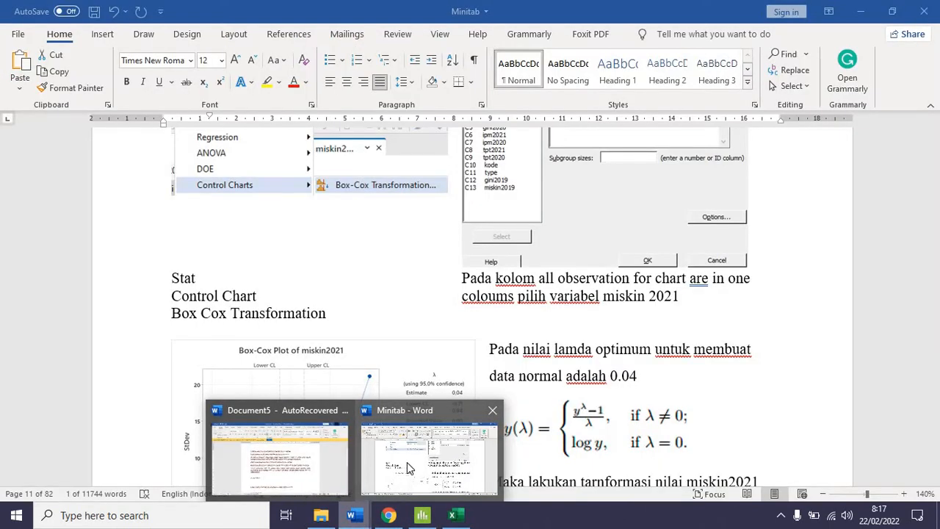
{"action": "left_click", "coordinate": [407, 461]}
{"action": "scroll", "coordinate": [455, 371], "scroll_direction": "up", "scroll_amount": 5}
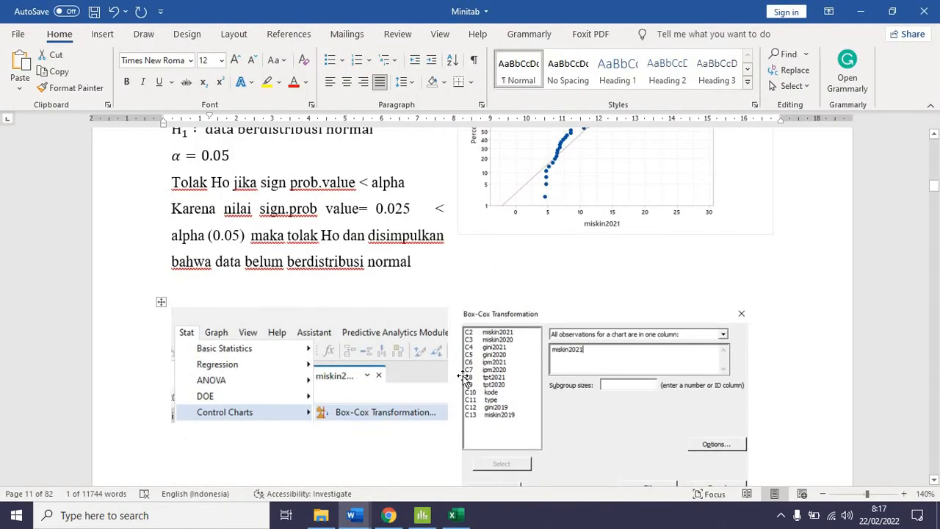
Read the Mentransformasi Data Dengan Teknik Box Cox section of the guide, from the normality hypotheses to the lambda transformation formula
{"action": "scroll", "coordinate": [462, 374], "scroll_direction": "up", "scroll_amount": 4}
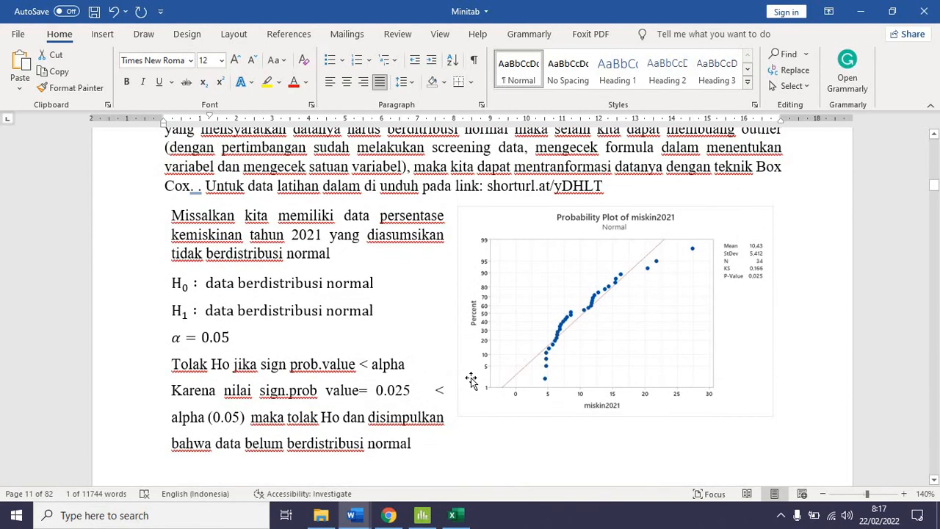
{"action": "scroll", "coordinate": [470, 379], "scroll_direction": "up", "scroll_amount": 5}
{"action": "scroll", "coordinate": [470, 380], "scroll_direction": "down", "scroll_amount": 10}
{"action": "scroll", "coordinate": [539, 380], "scroll_direction": "down", "scroll_amount": 7}
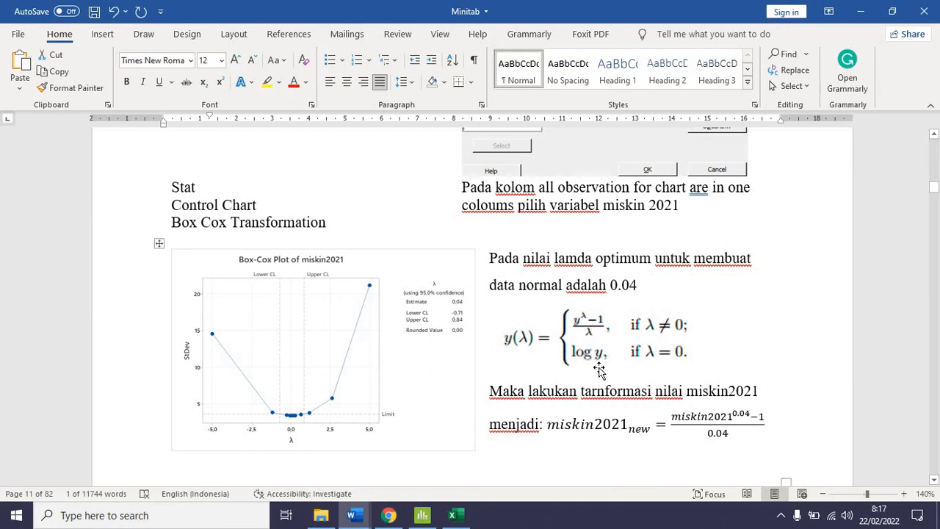
{"action": "scroll", "coordinate": [598, 370], "scroll_direction": "up", "scroll_amount": 15}
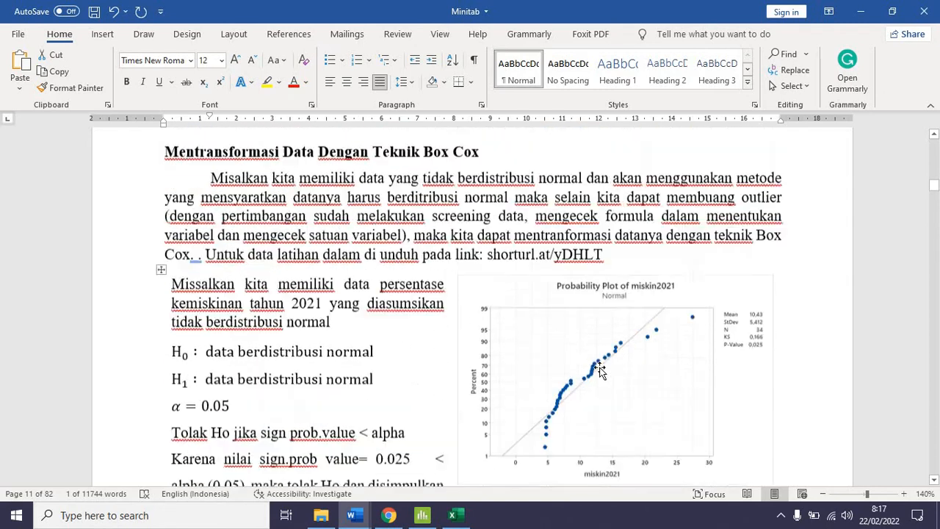
{"action": "scroll", "coordinate": [598, 370], "scroll_direction": "up", "scroll_amount": 1}
{"action": "scroll", "coordinate": [600, 367], "scroll_direction": "down", "scroll_amount": 15}
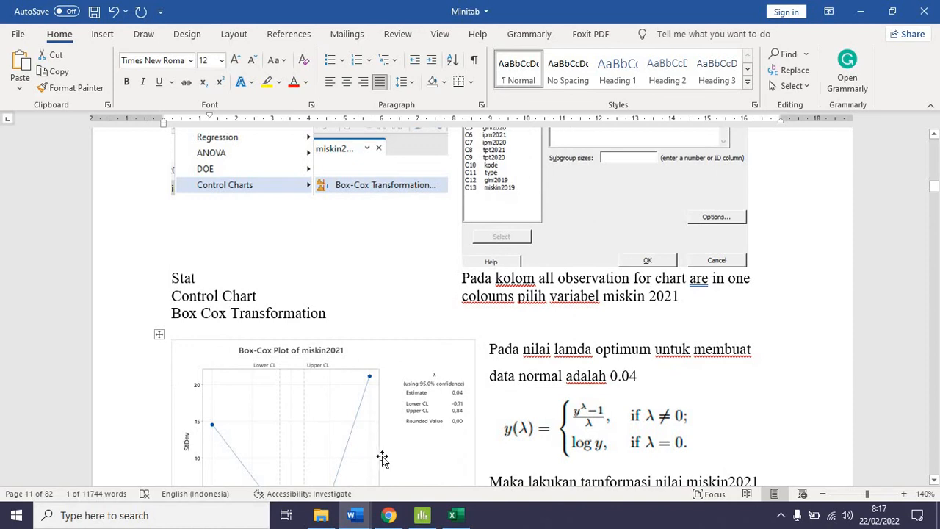
Switch to Minitab and try to run a Box-Cox Transformation on pengeluaran, with all observations in one column and no subgroup size
{"action": "left_click", "coordinate": [422, 516]}
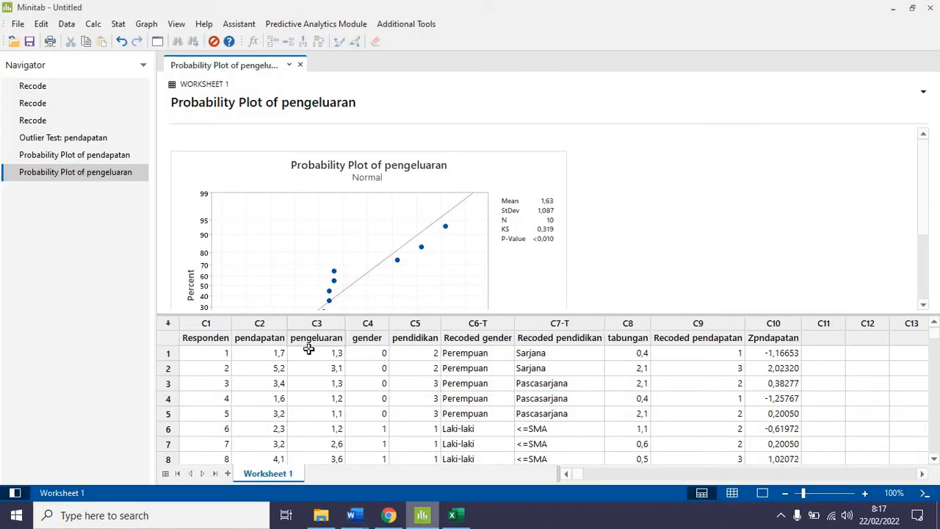
{"action": "left_click", "coordinate": [119, 26]}
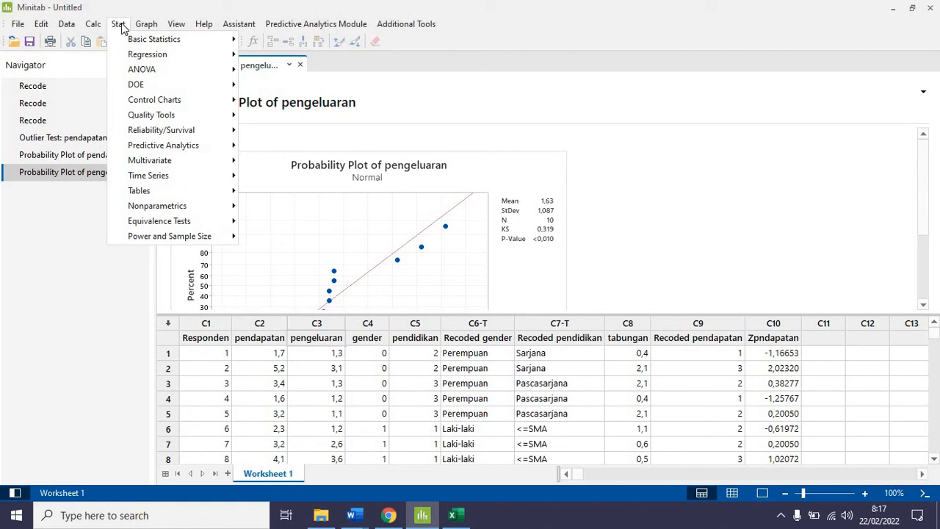
{"action": "mouse_move", "coordinate": [165, 105]}
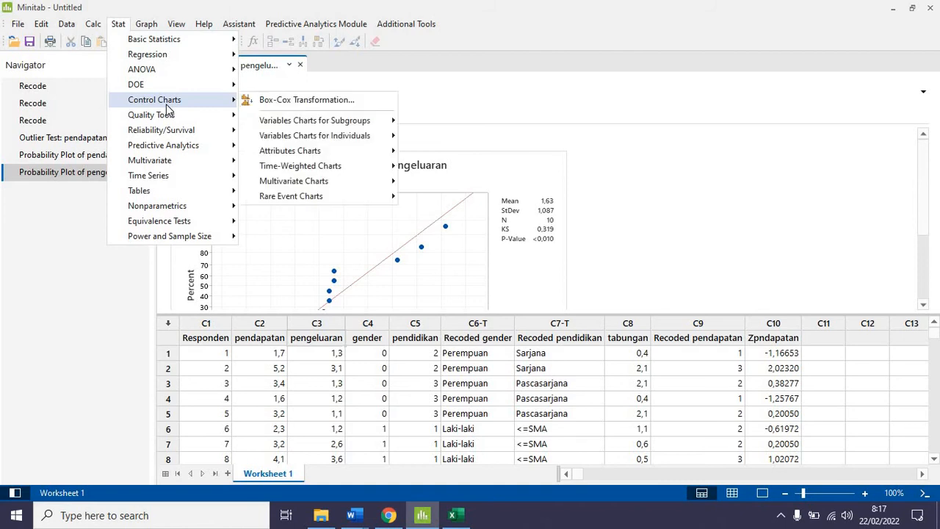
{"action": "left_click", "coordinate": [300, 102]}
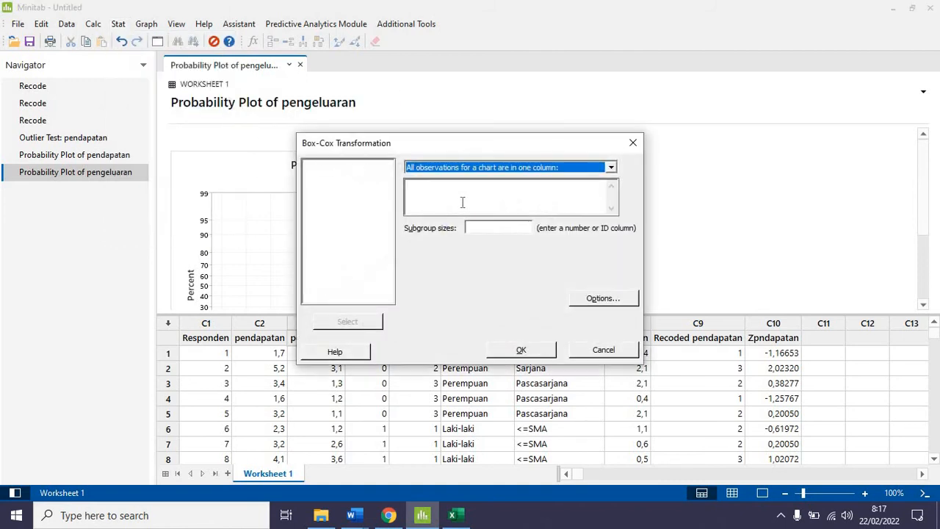
{"action": "left_click", "coordinate": [433, 211]}
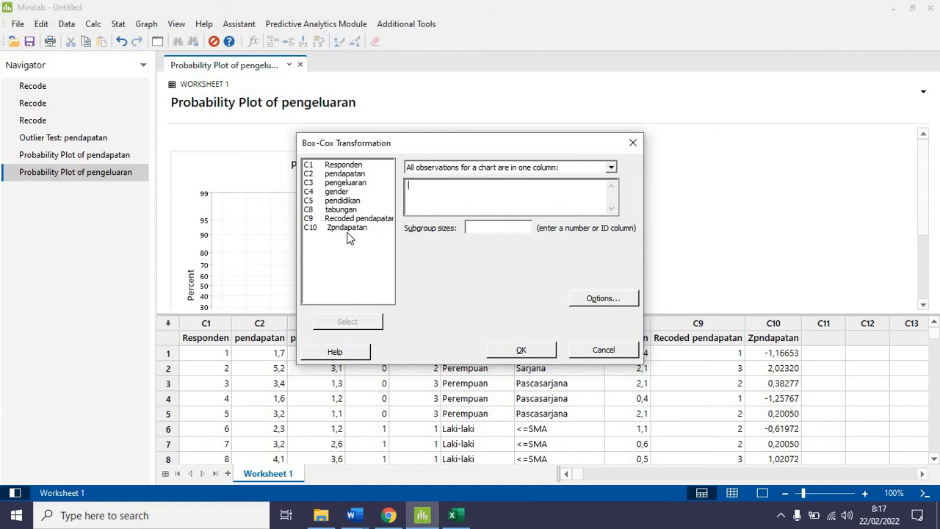
{"action": "double_click", "coordinate": [345, 183]}
{"action": "left_click", "coordinate": [583, 307]}
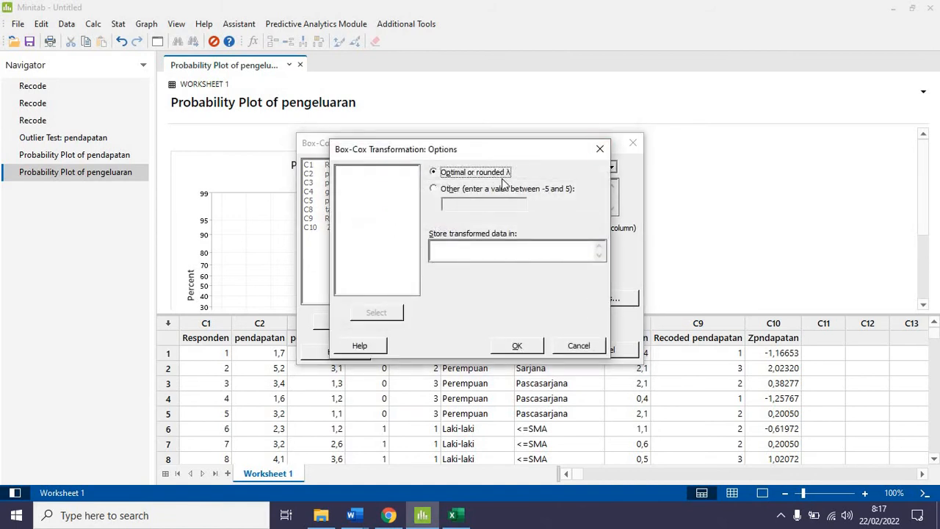
{"action": "left_click", "coordinate": [597, 151]}
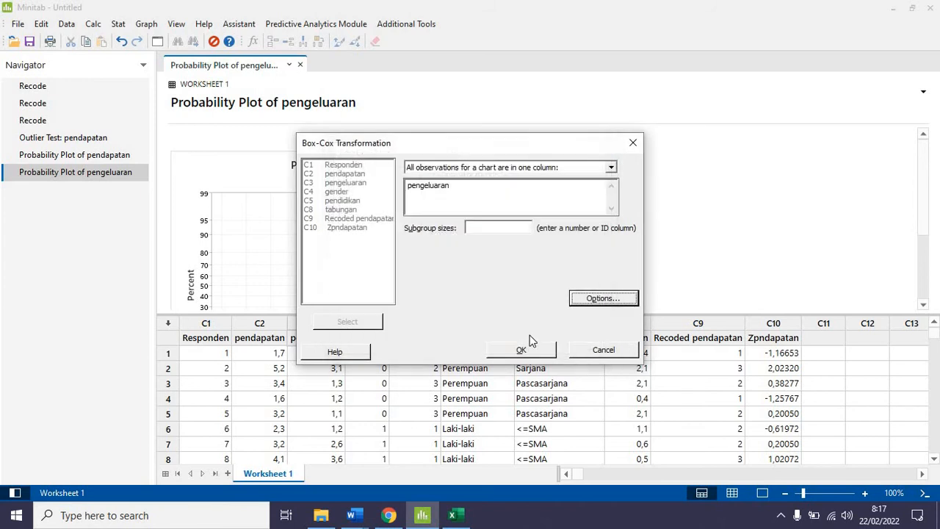
{"action": "left_click", "coordinate": [520, 349]}
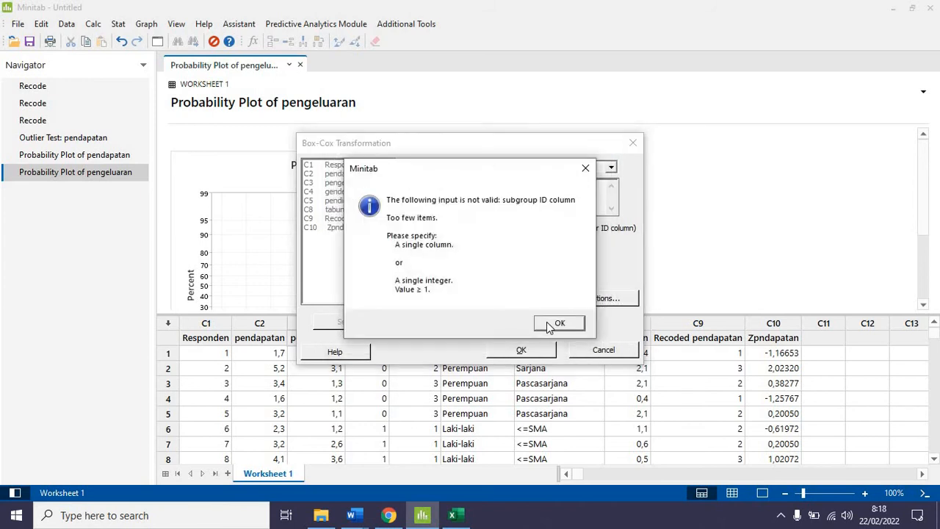
{"action": "left_click", "coordinate": [556, 323]}
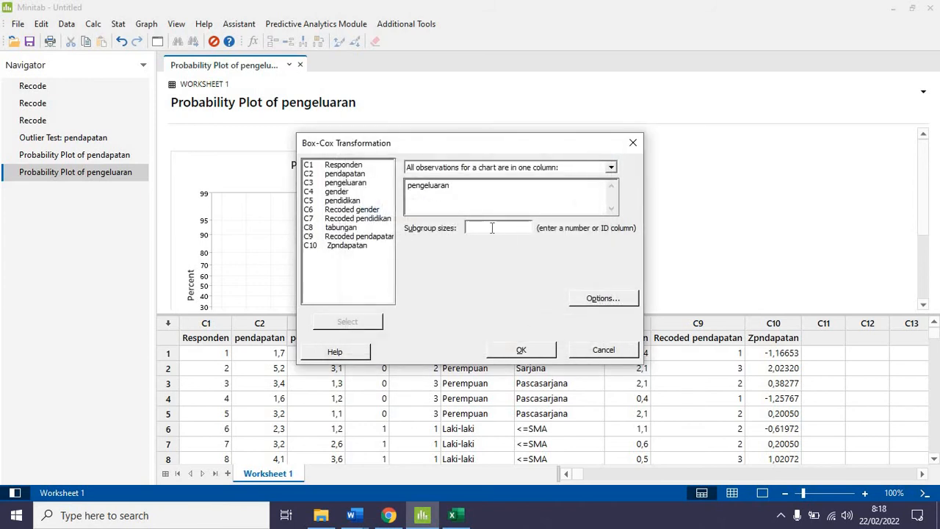
Set the Box-Cox options to store the transformed data in C11 and try to run the transformation again
{"action": "left_click", "coordinate": [587, 298]}
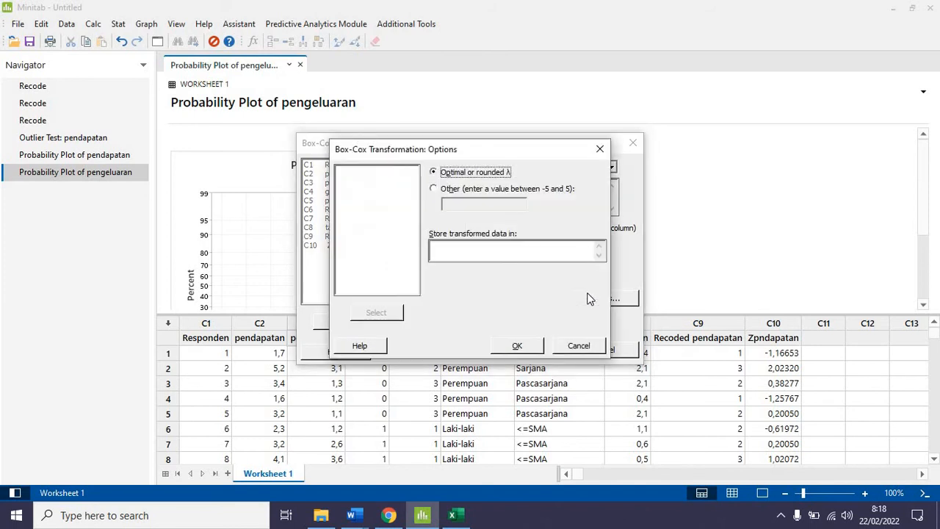
{"action": "left_click", "coordinate": [534, 253]}
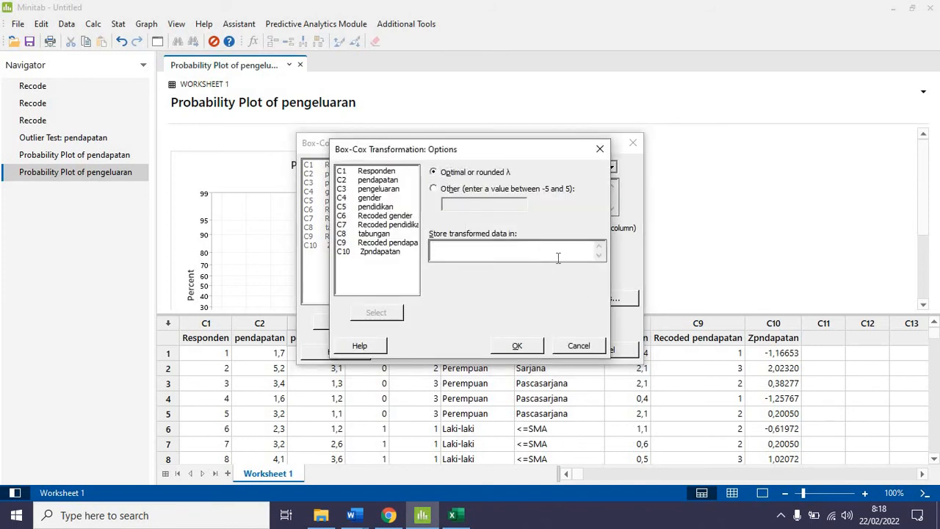
{"action": "type", "text": "C11"}
{"action": "left_click", "coordinate": [522, 348]}
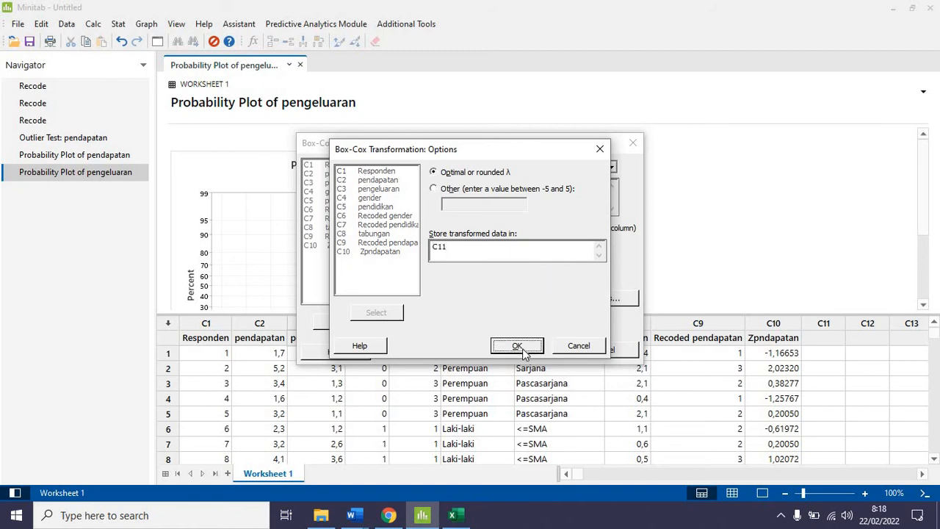
{"action": "left_click", "coordinate": [520, 349]}
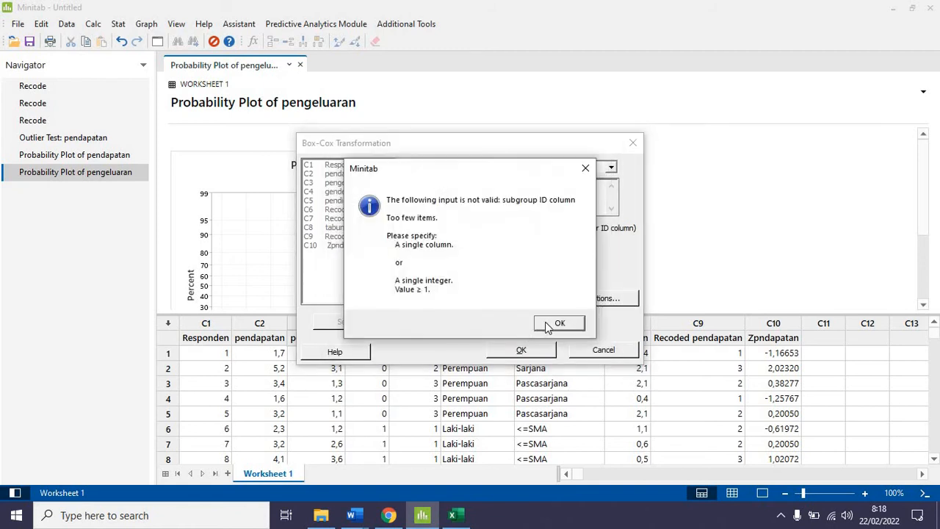
{"action": "left_click", "coordinate": [547, 324]}
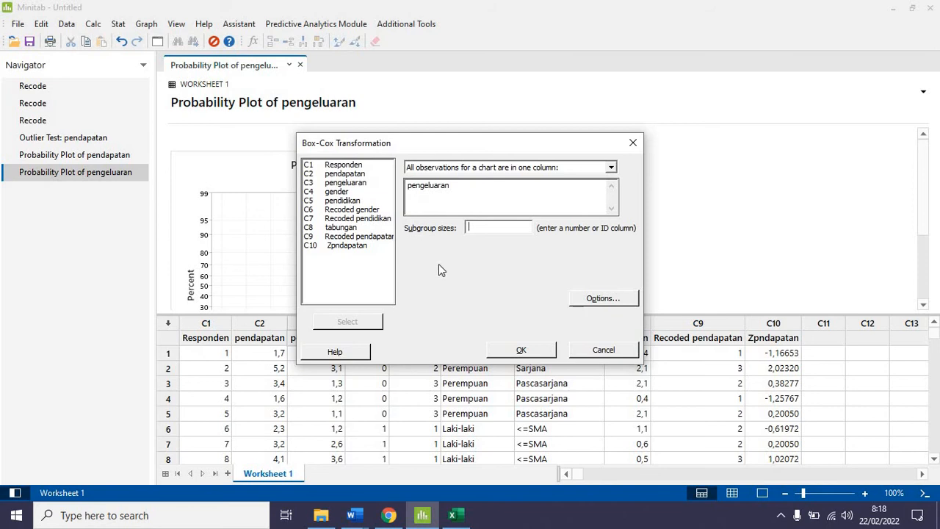
Switch to the Minitab guide in Word and check the Box-Cox Transformation dialog example for the required settings
{"action": "left_click", "coordinate": [351, 515]}
{"action": "left_click", "coordinate": [424, 475]}
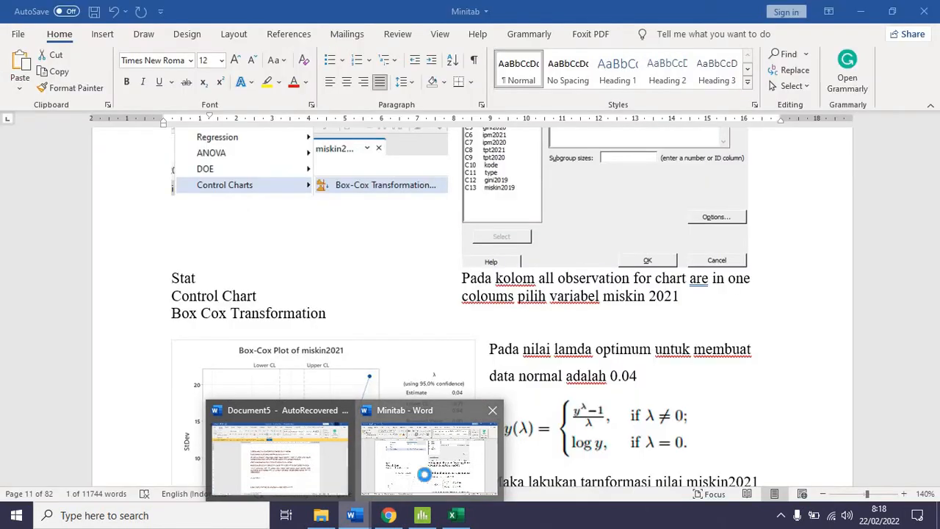
{"action": "scroll", "coordinate": [380, 398], "scroll_direction": "down", "scroll_amount": 2}
{"action": "scroll", "coordinate": [380, 398], "scroll_direction": "down", "scroll_amount": 5}
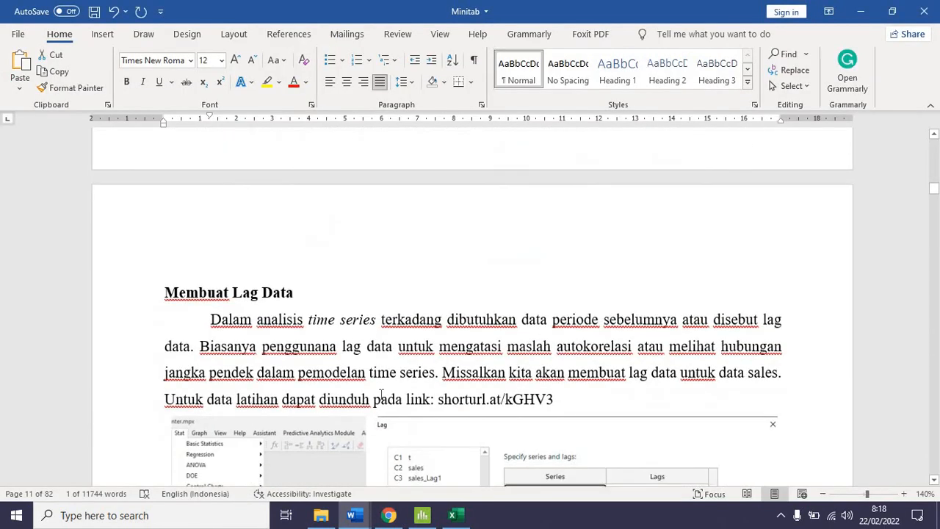
{"action": "scroll", "coordinate": [381, 398], "scroll_direction": "up", "scroll_amount": 10}
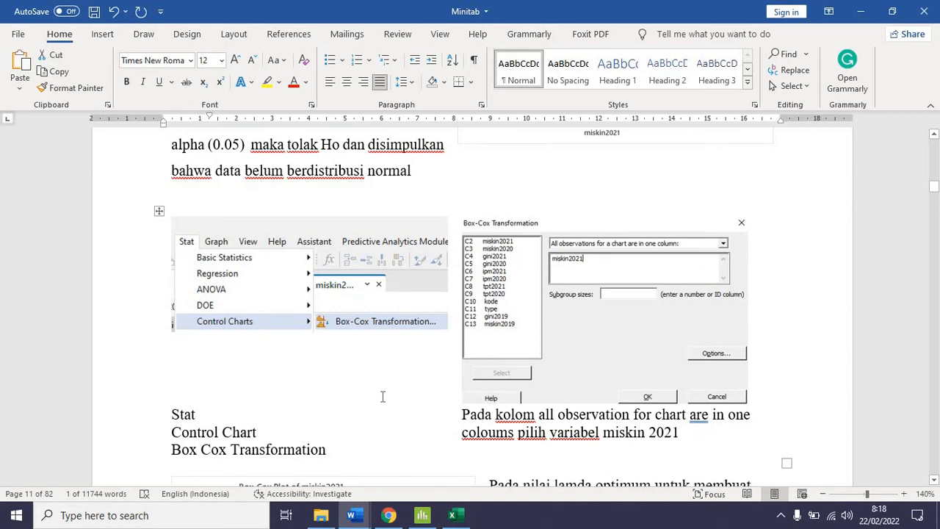
{"action": "scroll", "coordinate": [382, 396], "scroll_direction": "down", "scroll_amount": 5}
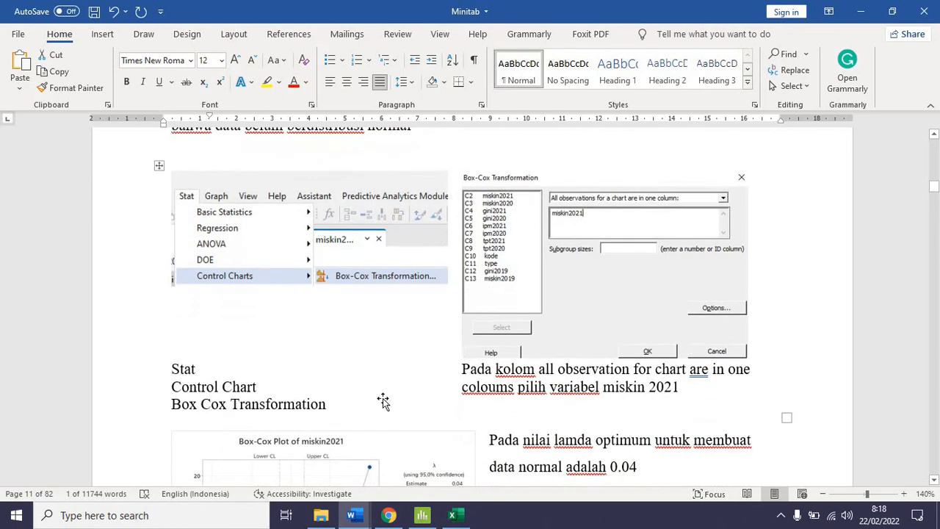
Switch to Minitab, set the subgroup sizes to C1, run the Box-Cox Transformation of pengeluaran and look over its plot
{"action": "left_click", "coordinate": [420, 517]}
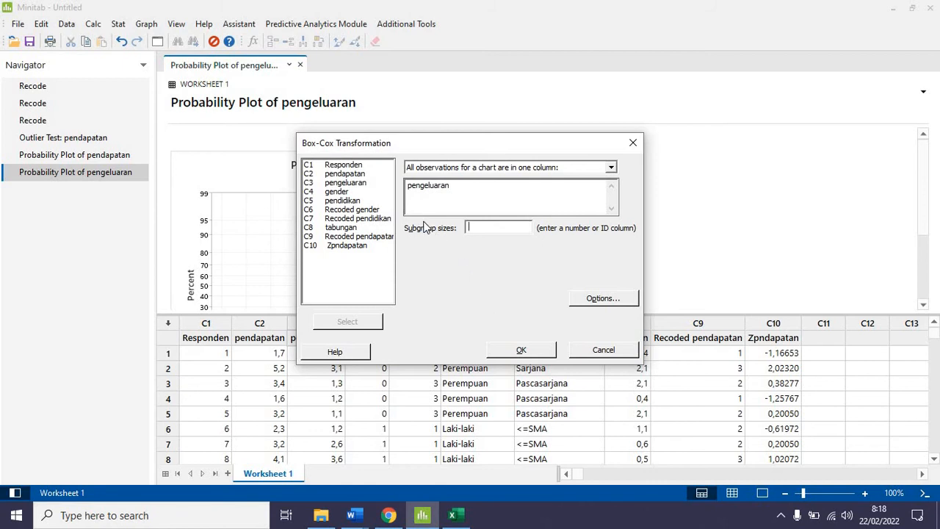
{"action": "type", "text": "c1"}
{"action": "left_click", "coordinate": [522, 352]}
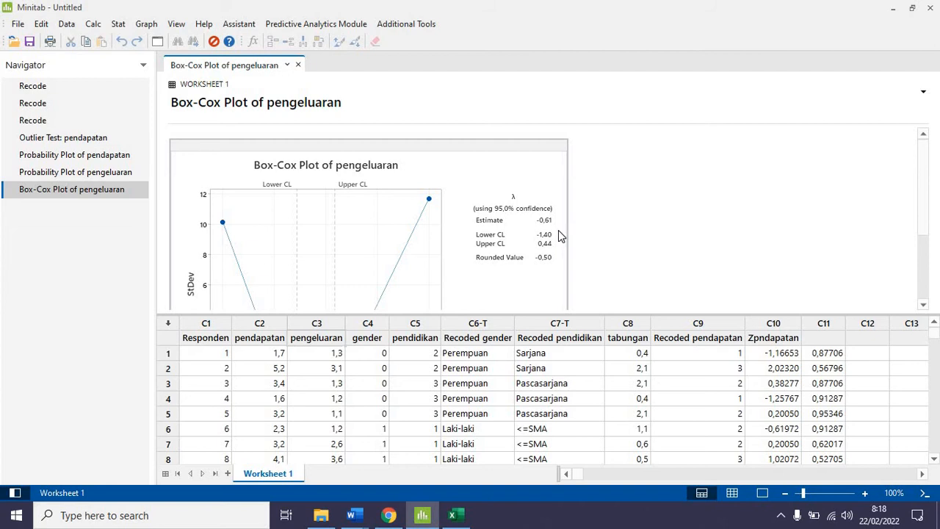
{"action": "scroll", "coordinate": [558, 234], "scroll_direction": "down", "scroll_amount": 3}
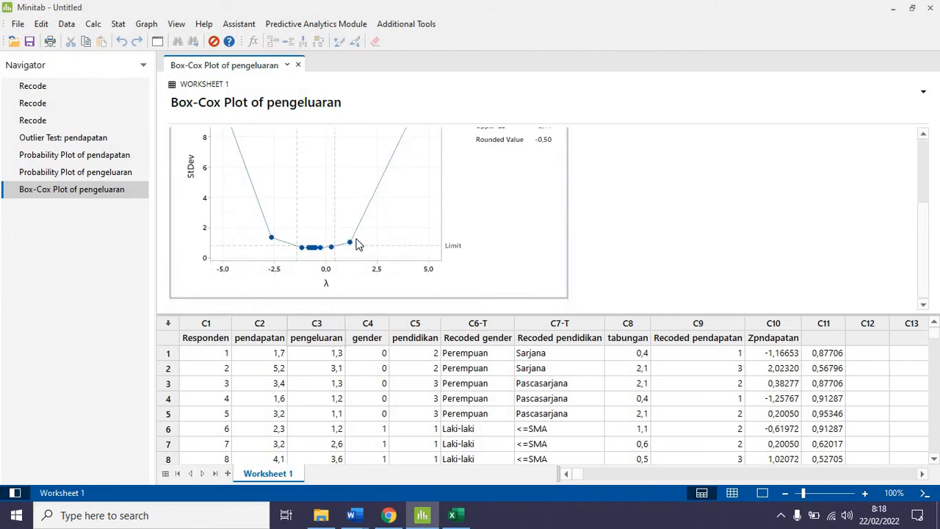
{"action": "scroll", "coordinate": [463, 219], "scroll_direction": "up", "scroll_amount": 3}
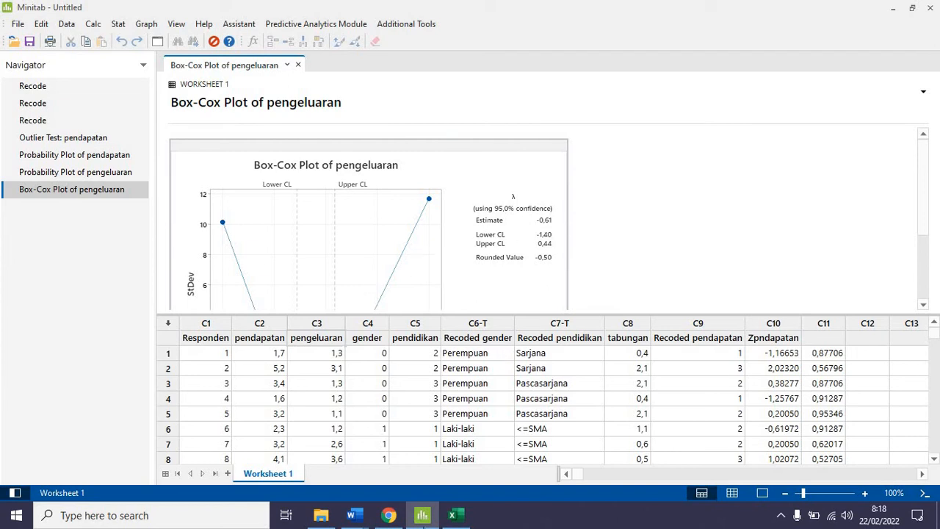
Check the Box-Cox lambda formula in the Word guide and return to Minitab
{"action": "mouse_move", "coordinate": [353, 516]}
{"action": "left_click", "coordinate": [450, 477]}
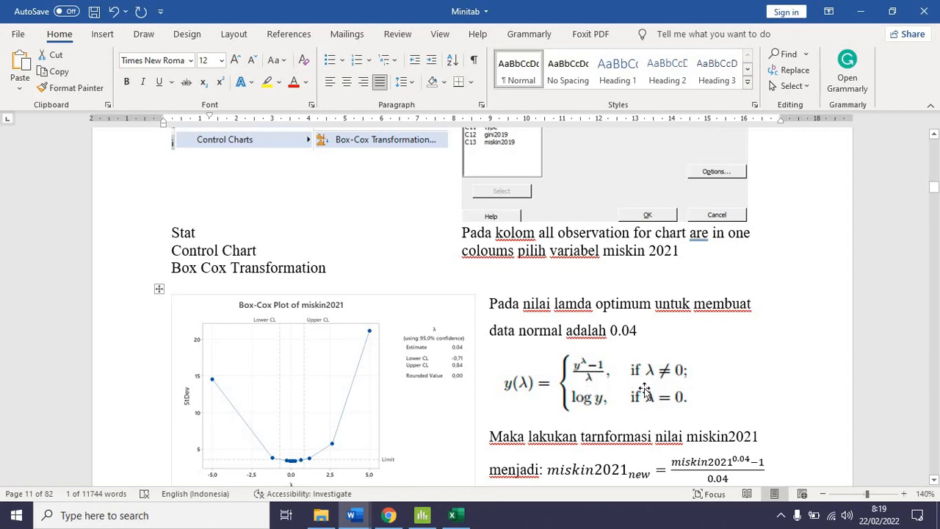
{"action": "left_click", "coordinate": [418, 515]}
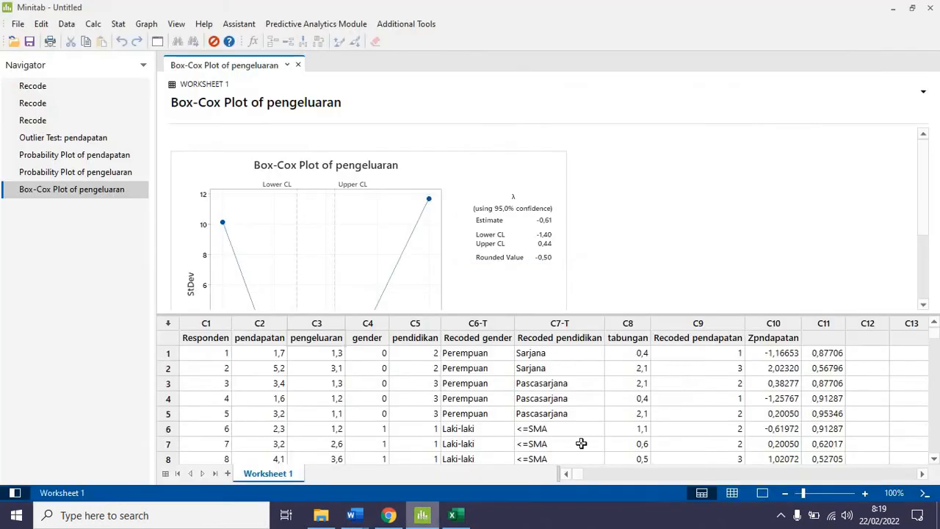
Name the transformed data column C11 bpengeluarn
{"action": "left_click_drag", "start_coordinate": [826, 353], "coordinate": [825, 383]}
{"action": "scroll", "coordinate": [824, 383], "scroll_direction": "up", "scroll_amount": 3}
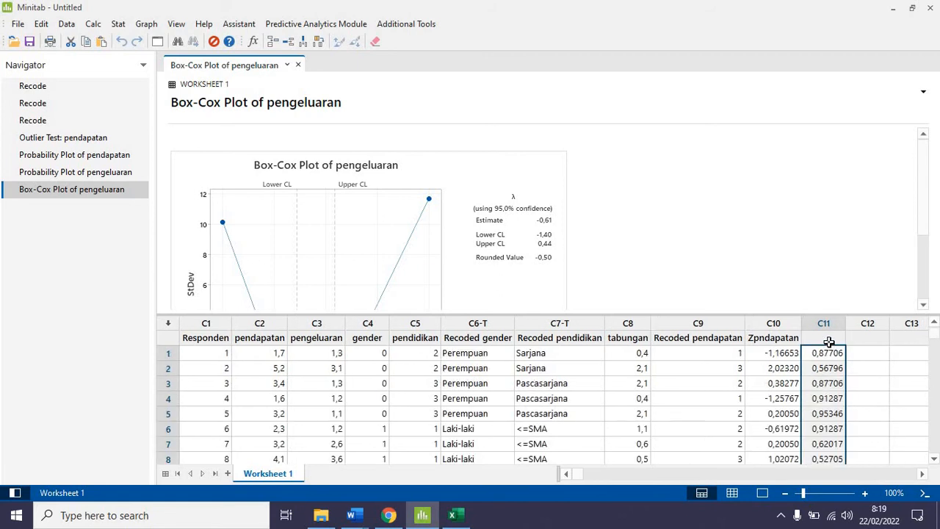
{"action": "left_click", "coordinate": [822, 339]}
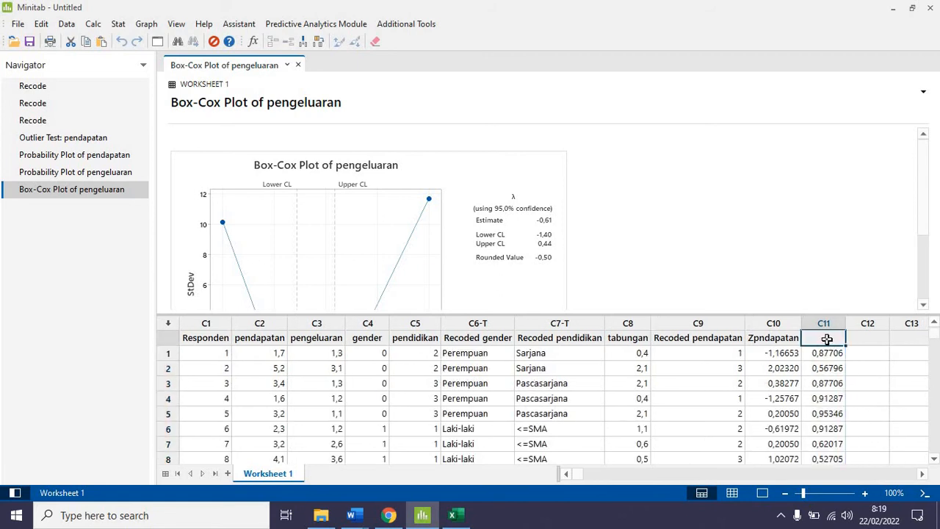
{"action": "type", "text": "bpenge"}
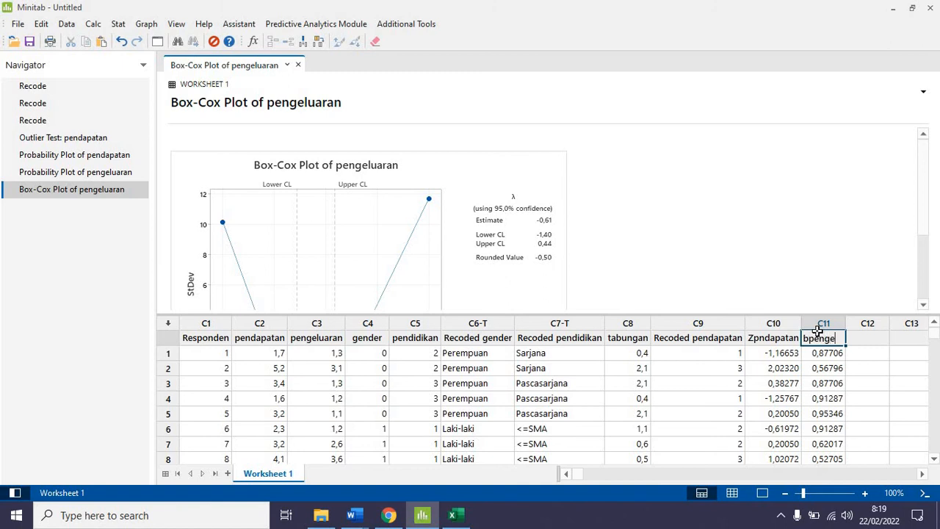
{"action": "type", "text": "luarn"}
Run a Kolmogorov-Smirnov normality test on bpengeluarn without percentile lines
{"action": "left_click", "coordinate": [118, 24]}
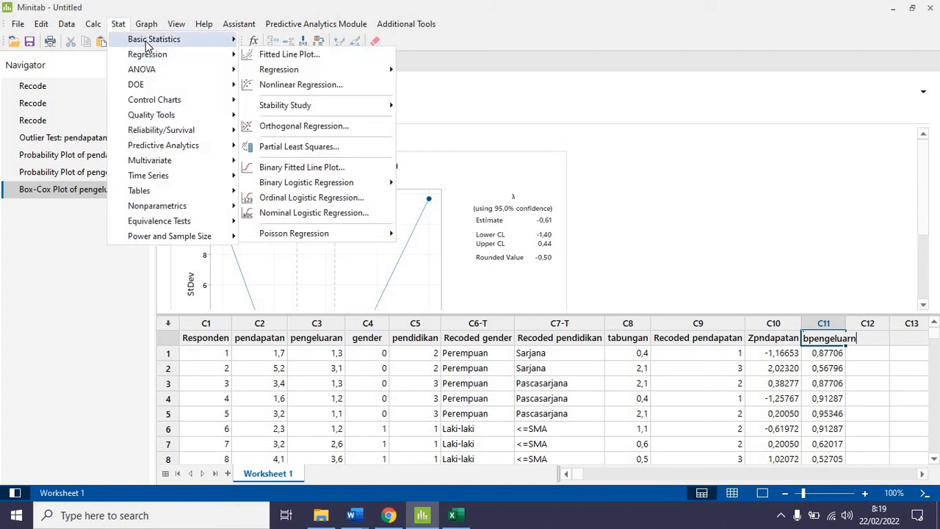
{"action": "mouse_move", "coordinate": [150, 39]}
{"action": "left_click", "coordinate": [285, 295]}
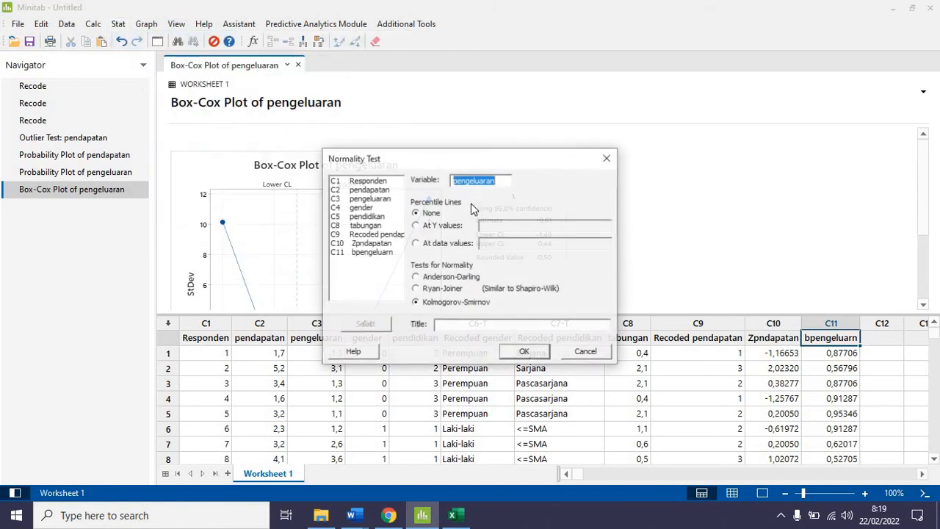
{"action": "key", "text": "BackSpace"}
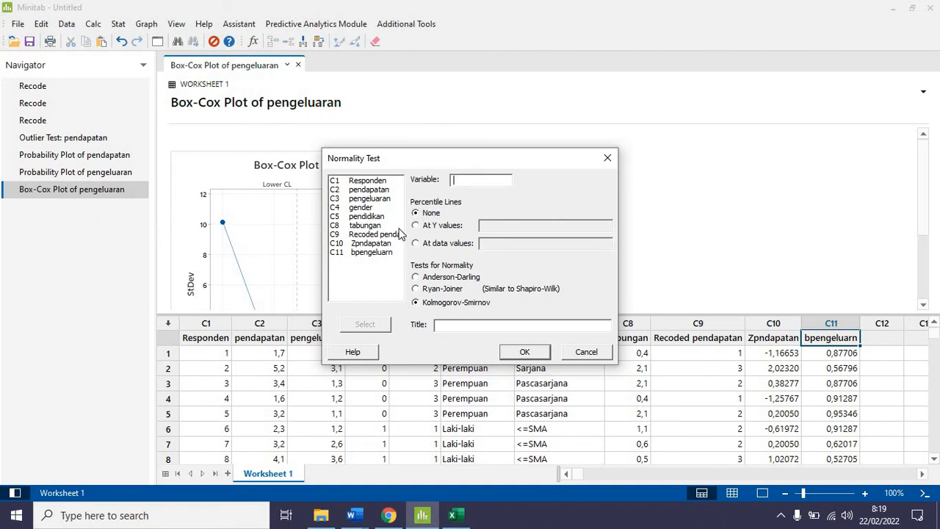
{"action": "double_click", "coordinate": [374, 253]}
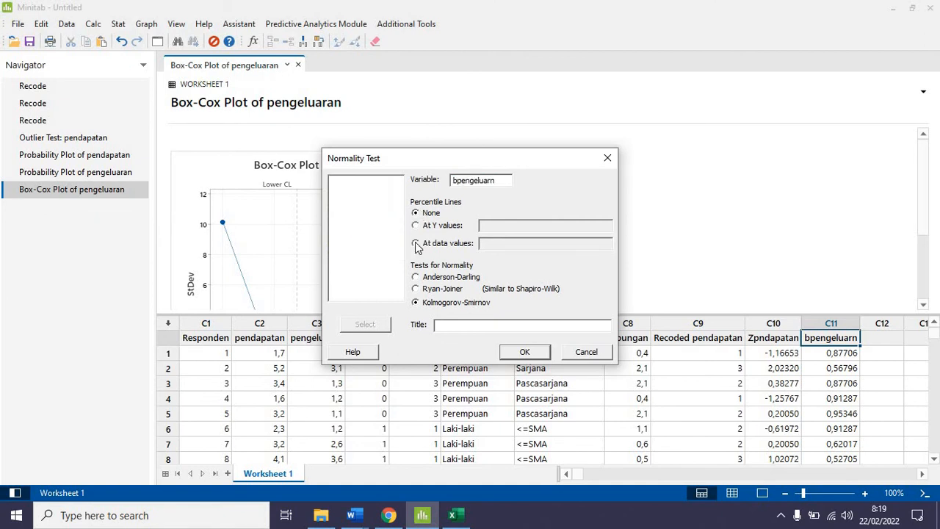
{"action": "left_click", "coordinate": [523, 354]}
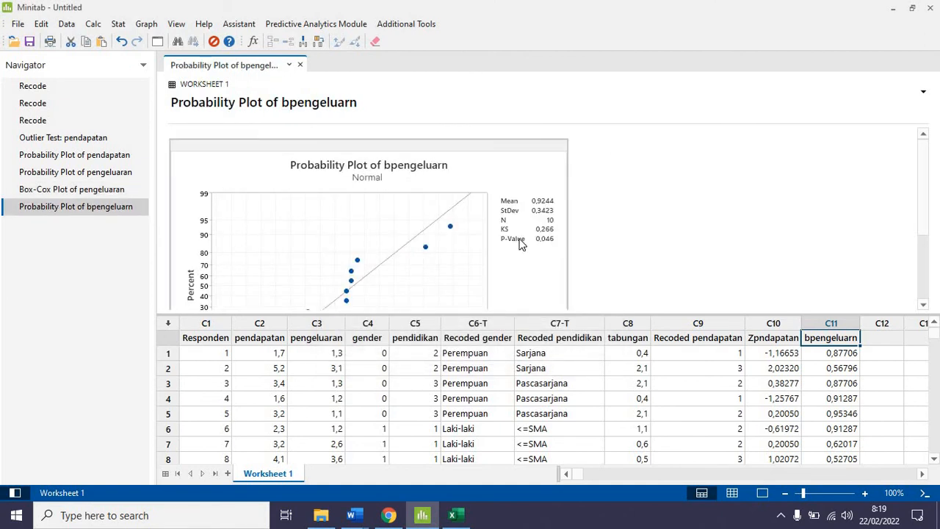
Examine the test statistics on the probability plot of bpengeluarn and revisit the Box-Cox plot of pengeluaran
{"action": "scroll", "coordinate": [519, 245], "scroll_direction": "down", "scroll_amount": 3}
{"action": "scroll", "coordinate": [524, 249], "scroll_direction": "up", "scroll_amount": 2}
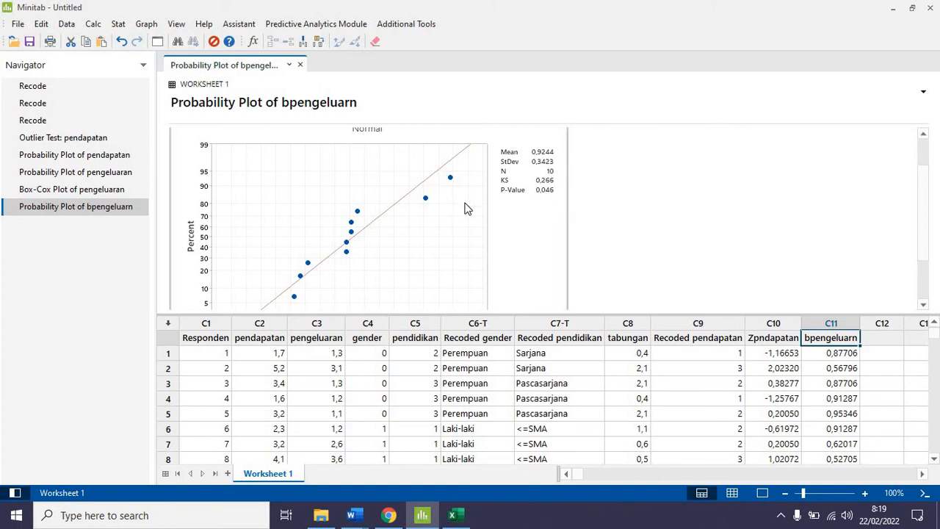
{"action": "scroll", "coordinate": [467, 207], "scroll_direction": "up", "scroll_amount": 1}
{"action": "scroll", "coordinate": [505, 216], "scroll_direction": "down", "scroll_amount": 2}
{"action": "scroll", "coordinate": [505, 215], "scroll_direction": "up", "scroll_amount": 2}
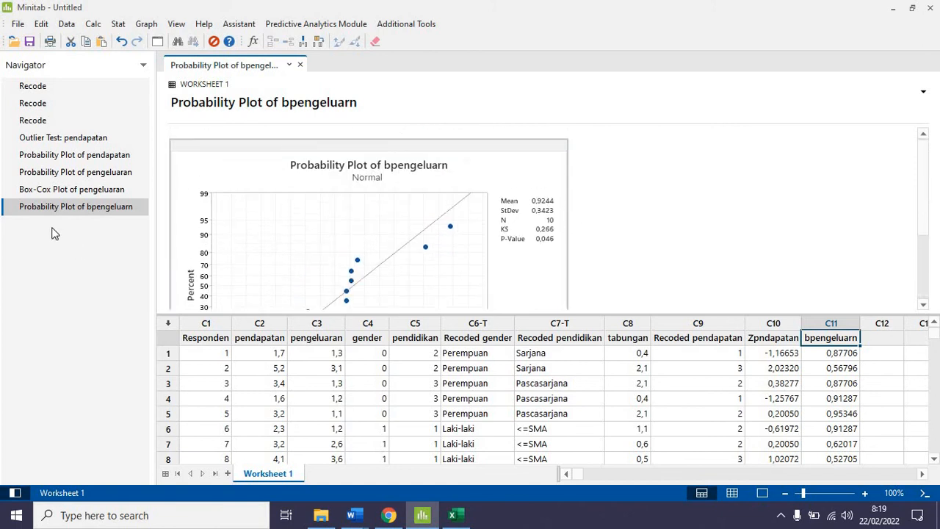
{"action": "left_click", "coordinate": [51, 190]}
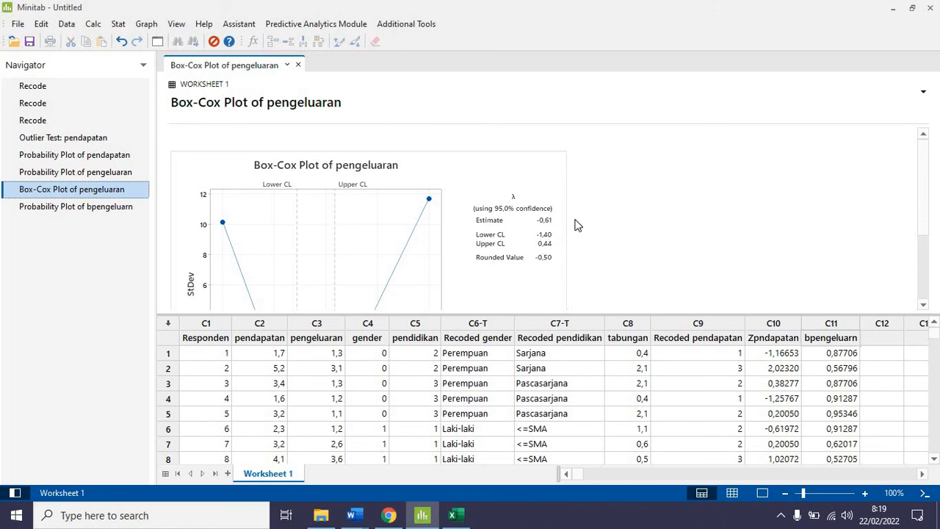
{"action": "scroll", "coordinate": [577, 225], "scroll_direction": "down", "scroll_amount": 3}
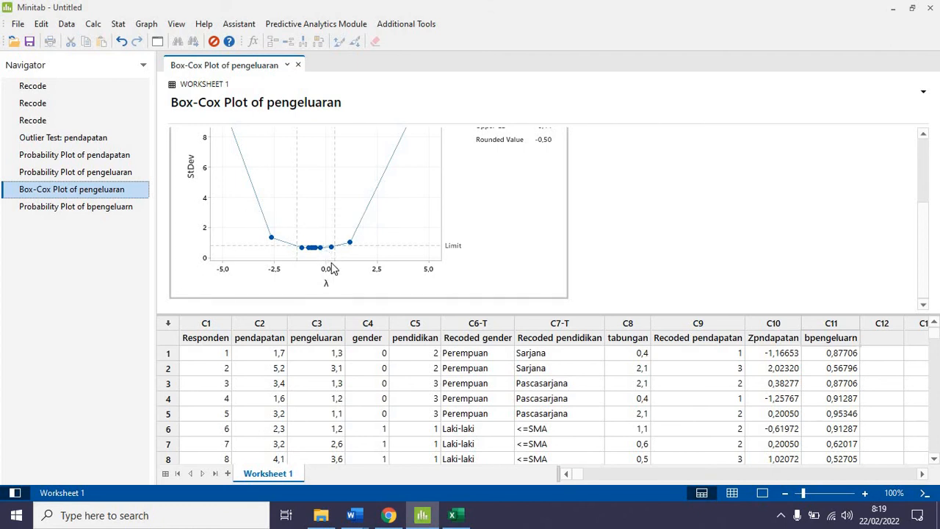
Switch to the Minitab guide in Word and read the Membuat Lag Data section with its Lag dialog example
{"action": "mouse_move", "coordinate": [355, 514]}
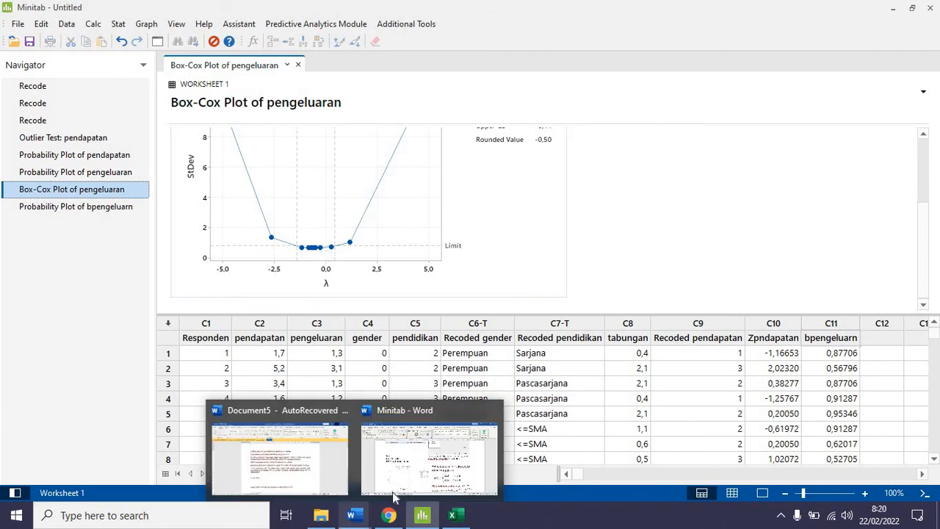
{"action": "left_click", "coordinate": [445, 459]}
{"action": "scroll", "coordinate": [454, 330], "scroll_direction": "down", "scroll_amount": 10}
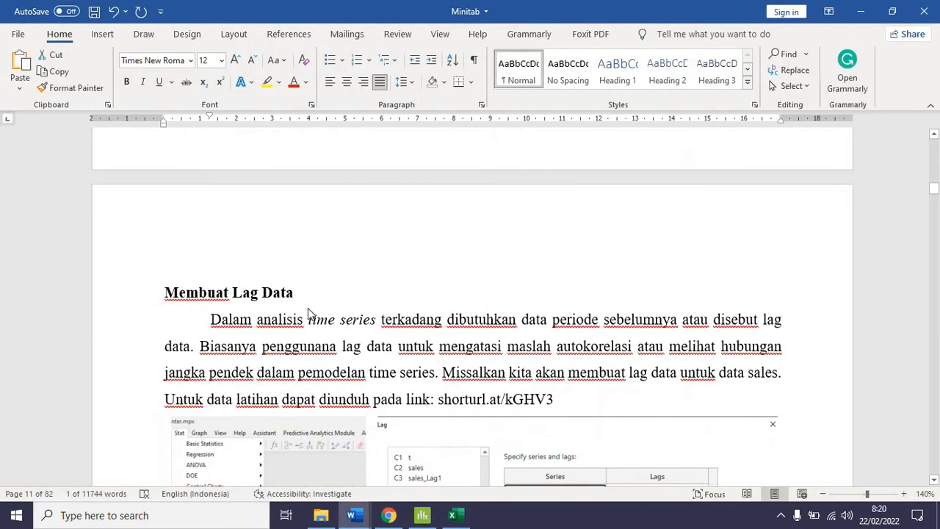
{"action": "scroll", "coordinate": [330, 351], "scroll_direction": "down", "scroll_amount": 3}
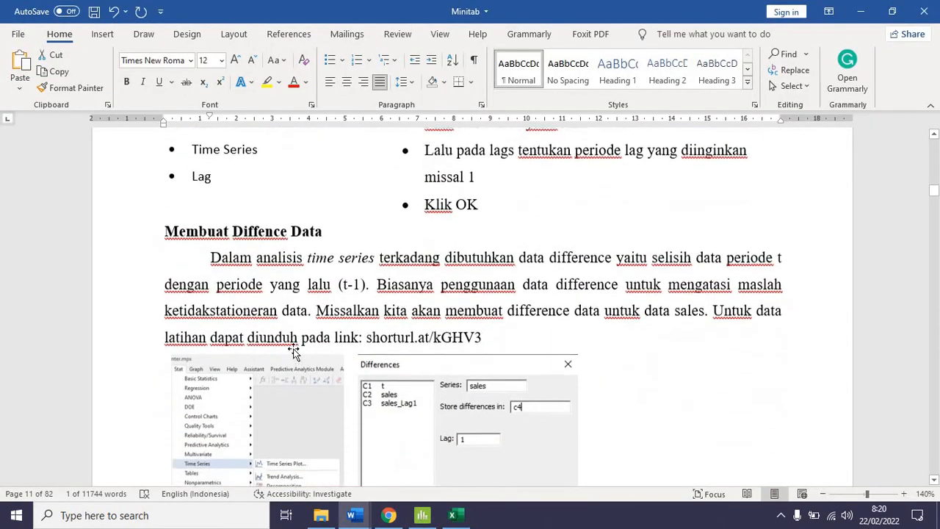
{"action": "scroll", "coordinate": [295, 347], "scroll_direction": "up", "scroll_amount": 9}
{"action": "scroll", "coordinate": [295, 346], "scroll_direction": "down", "scroll_amount": 3}
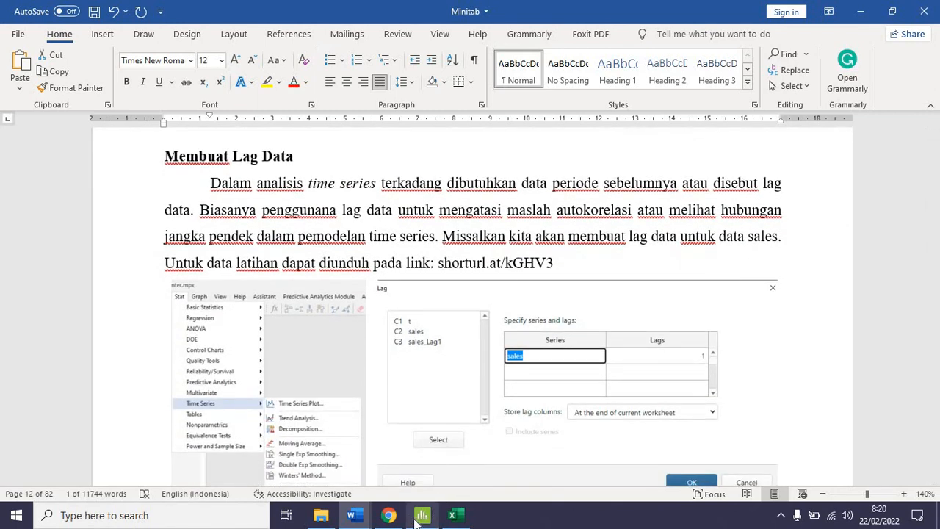
{"action": "mouse_move", "coordinate": [422, 510]}
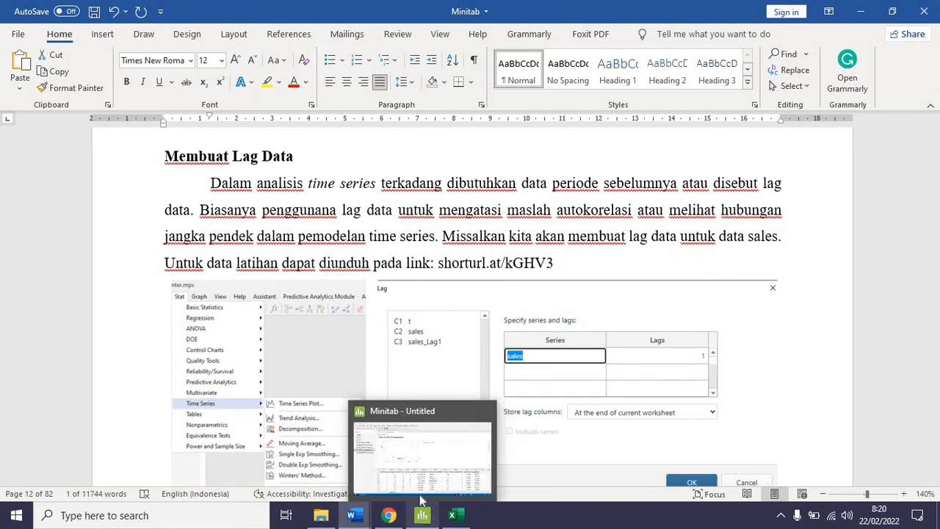
{"action": "left_click", "coordinate": [426, 351]}
{"action": "scroll", "coordinate": [422, 367], "scroll_direction": "down", "scroll_amount": 3}
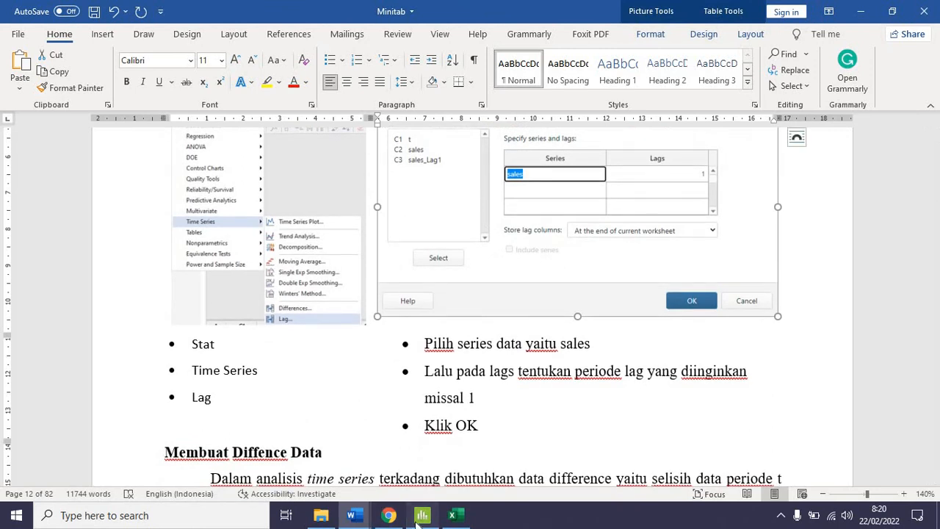
Switch to Minitab and create a lag 1 column of pendapatan at the end of the current worksheet
{"action": "left_click", "coordinate": [422, 514]}
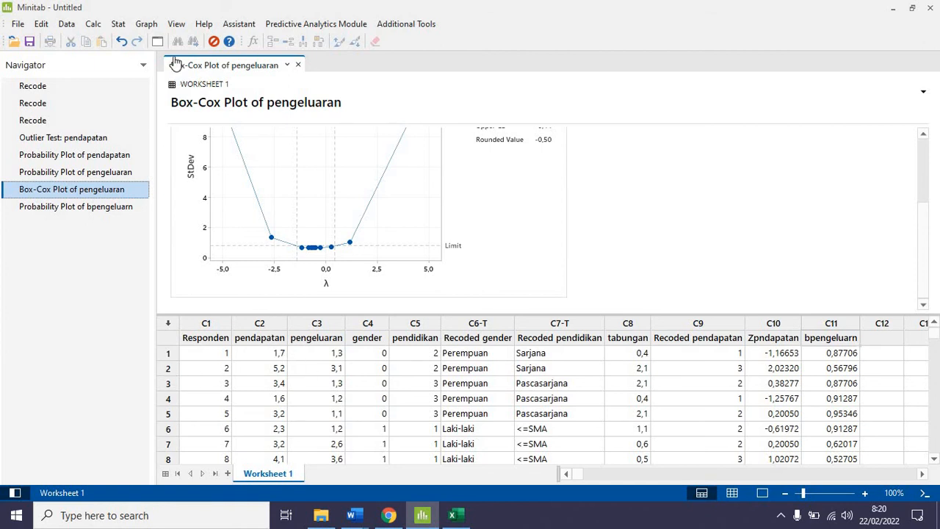
{"action": "left_click", "coordinate": [118, 24]}
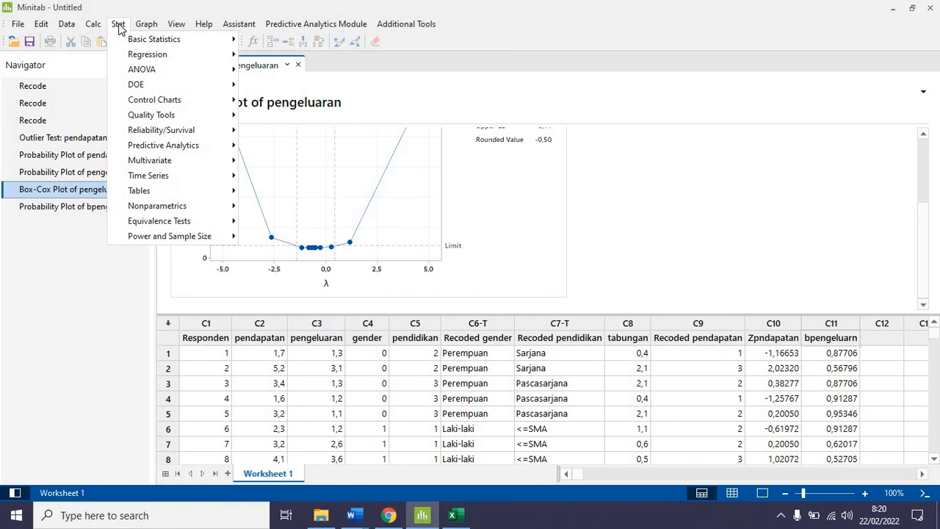
{"action": "mouse_move", "coordinate": [220, 176]}
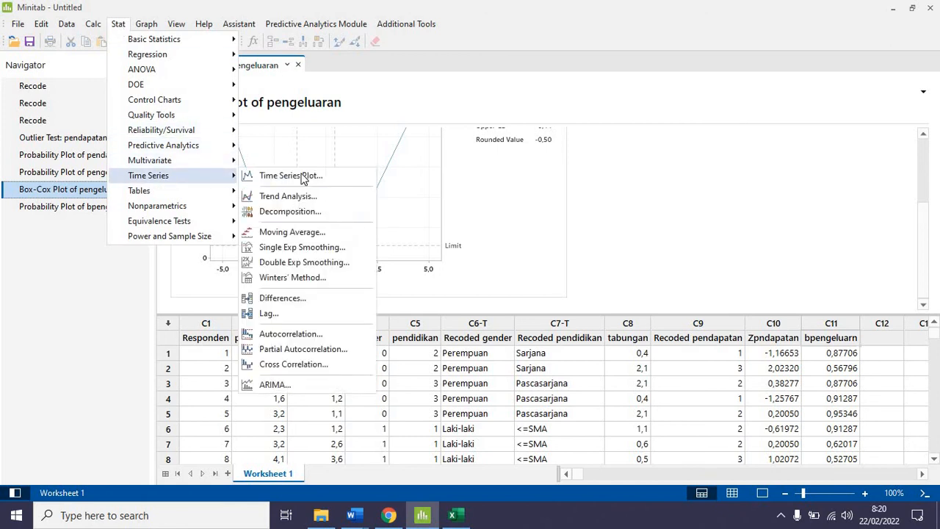
{"action": "left_click", "coordinate": [283, 316]}
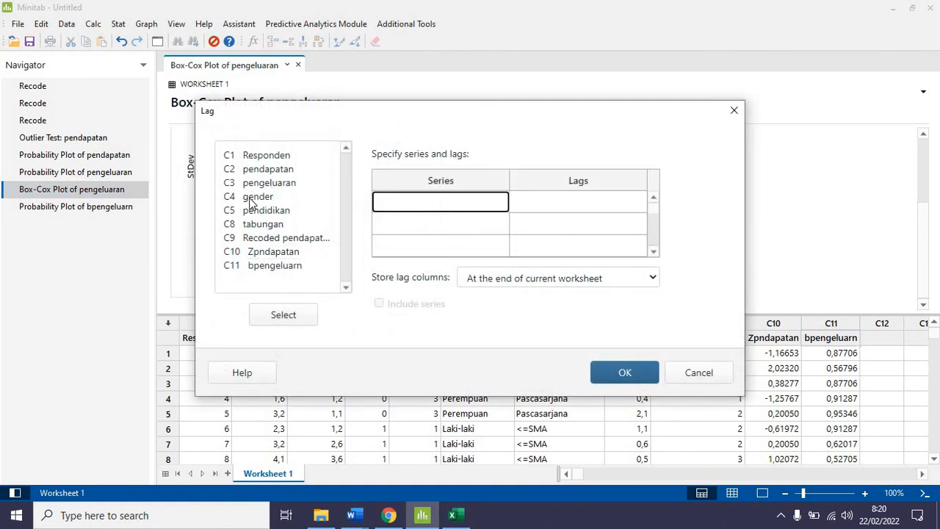
{"action": "double_click", "coordinate": [259, 171]}
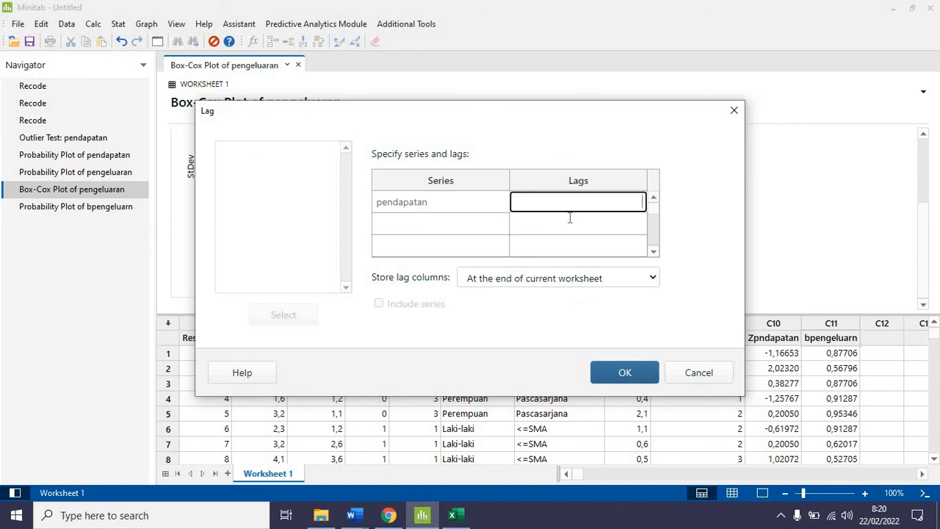
{"action": "left_click", "coordinate": [617, 284]}
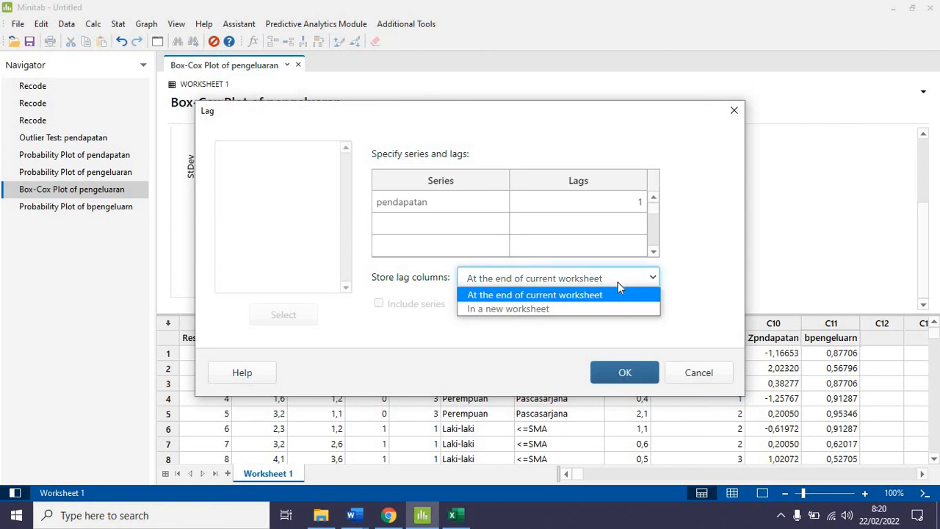
{"action": "left_click", "coordinate": [616, 282]}
{"action": "left_click", "coordinate": [626, 373]}
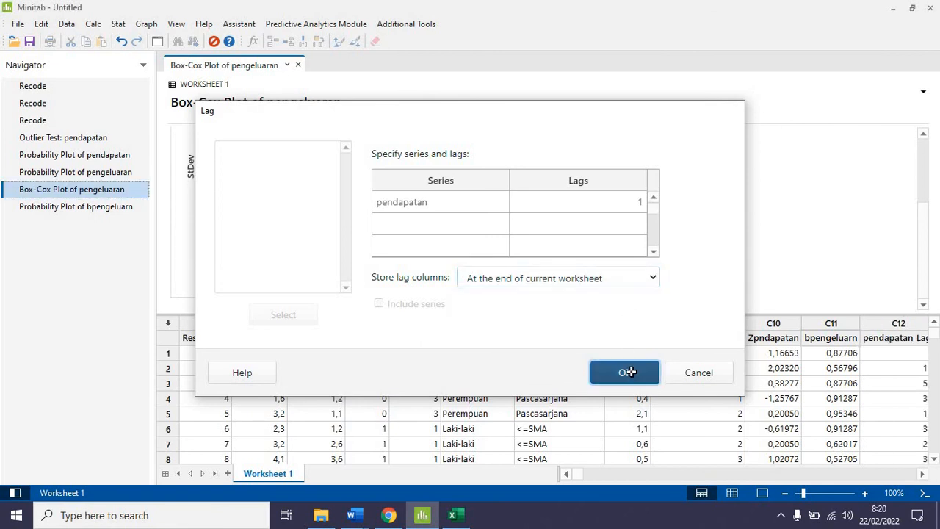
{"action": "left_click_drag", "start_coordinate": [588, 474], "coordinate": [600, 475]}
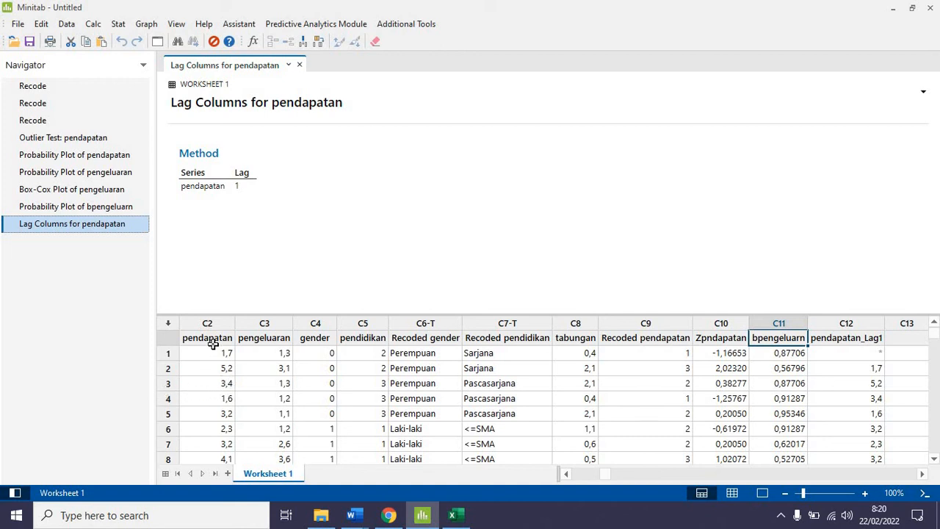
Compute the lag 1 differences of pendapatan, store them in C14 and look over the new column
{"action": "left_click", "coordinate": [117, 26]}
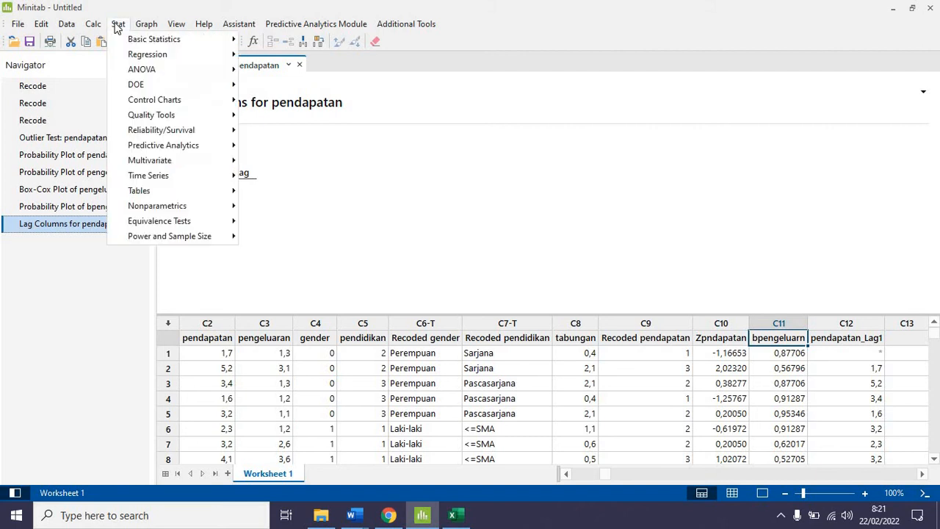
{"action": "mouse_move", "coordinate": [198, 178]}
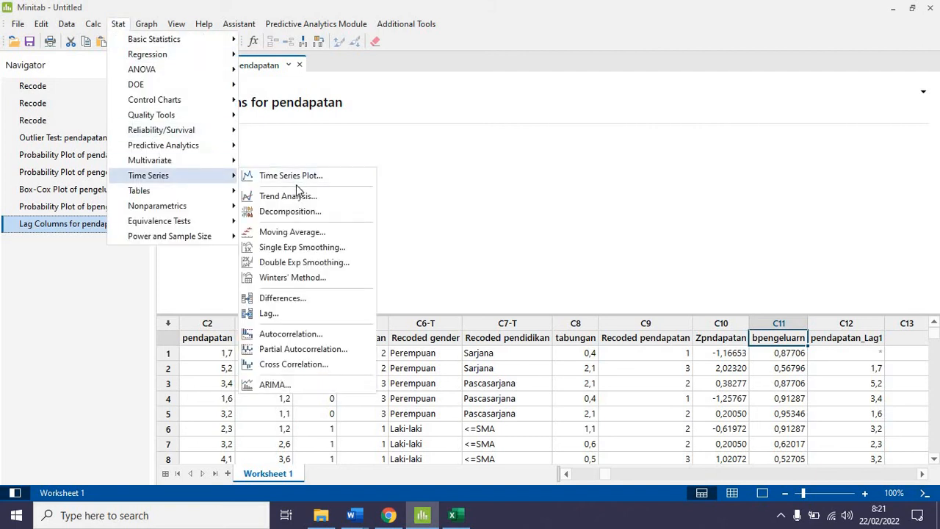
{"action": "left_click", "coordinate": [303, 299]}
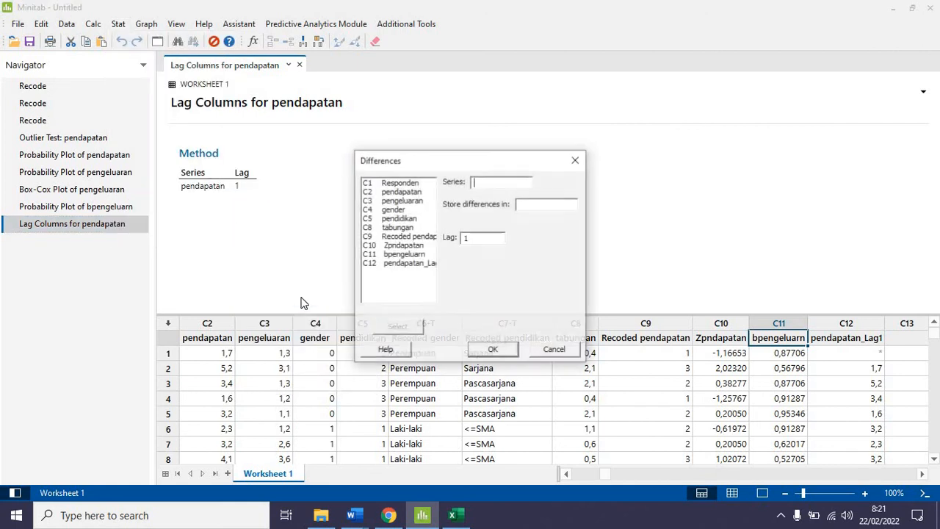
{"action": "left_click", "coordinate": [400, 192]}
{"action": "double_click", "coordinate": [400, 192]}
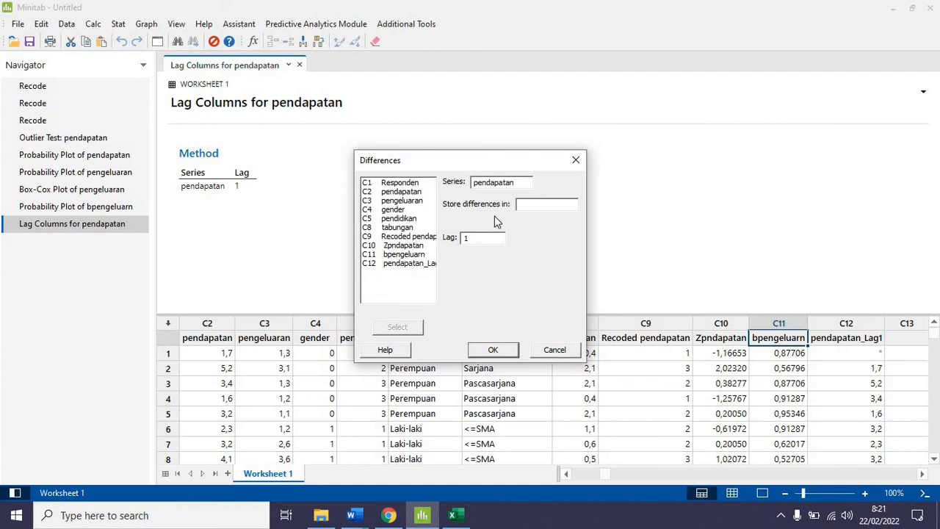
{"action": "type", "text": "c14"}
{"action": "left_click", "coordinate": [494, 350]}
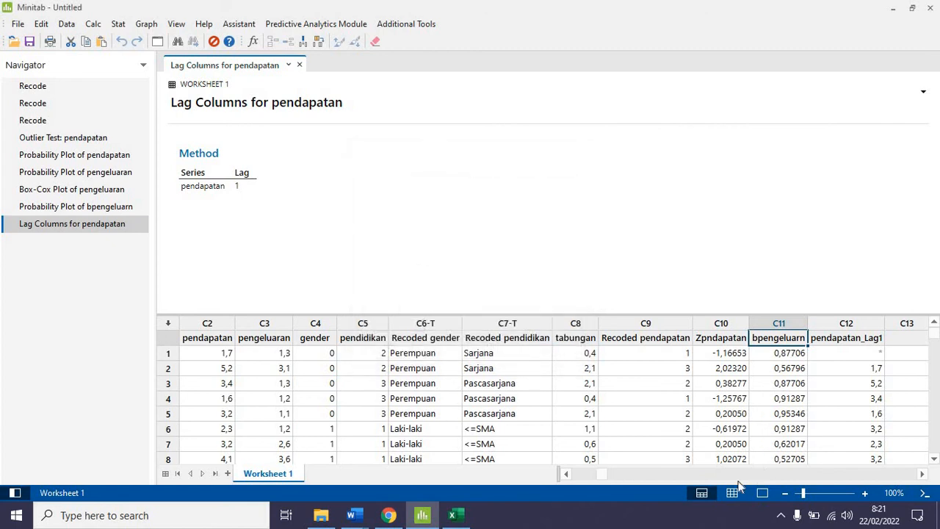
{"action": "left_click", "coordinate": [922, 473]}
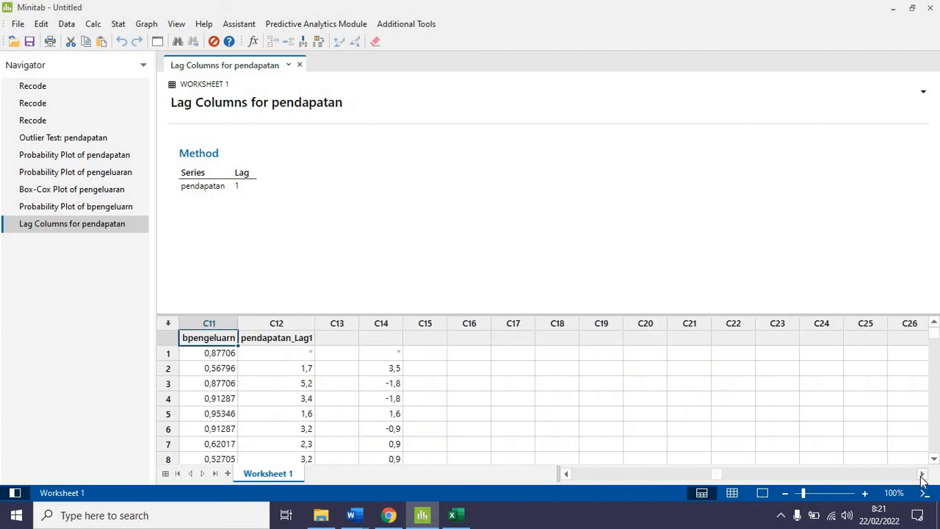
{"action": "left_click", "coordinate": [397, 371]}
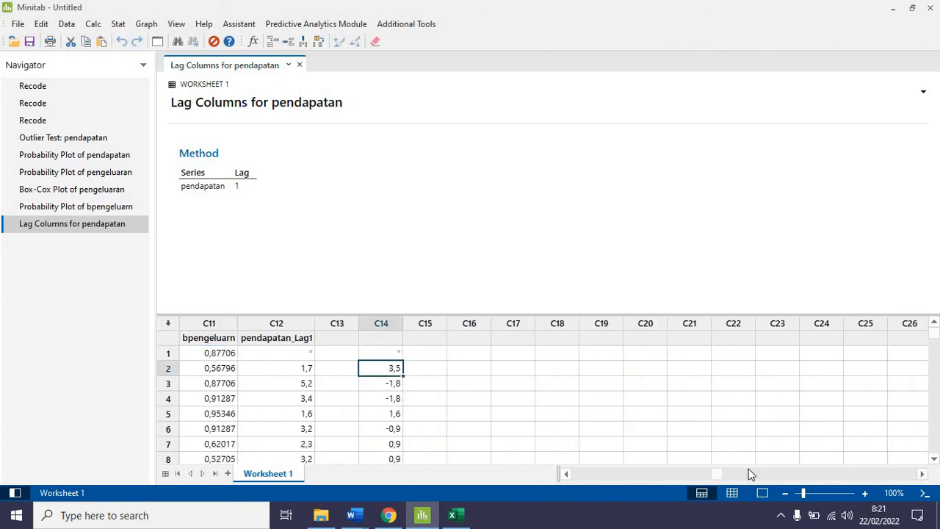
{"action": "left_click_drag", "start_coordinate": [716, 474], "coordinate": [542, 475]}
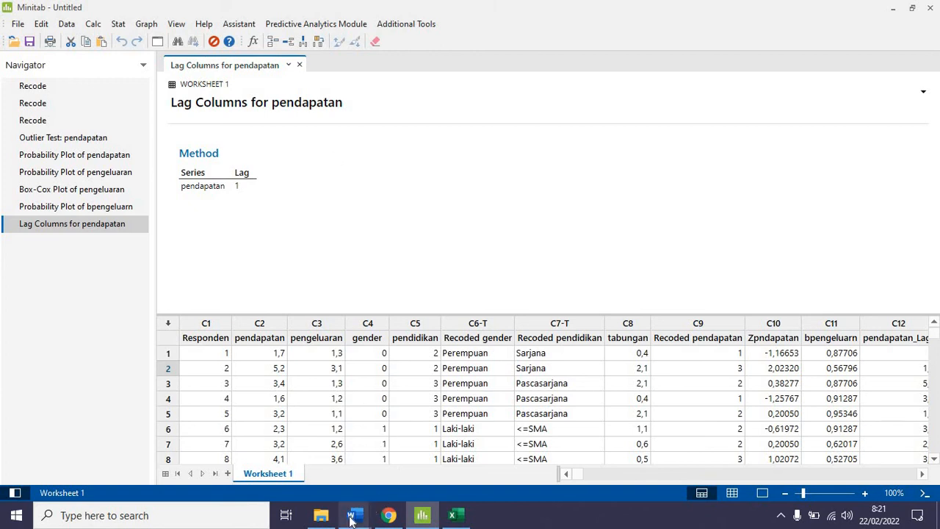
Switch to the Minitab guide in Word and look through the difference data section and the descriptive statistics text following it
{"action": "mouse_move", "coordinate": [360, 514]}
{"action": "left_click", "coordinate": [411, 474]}
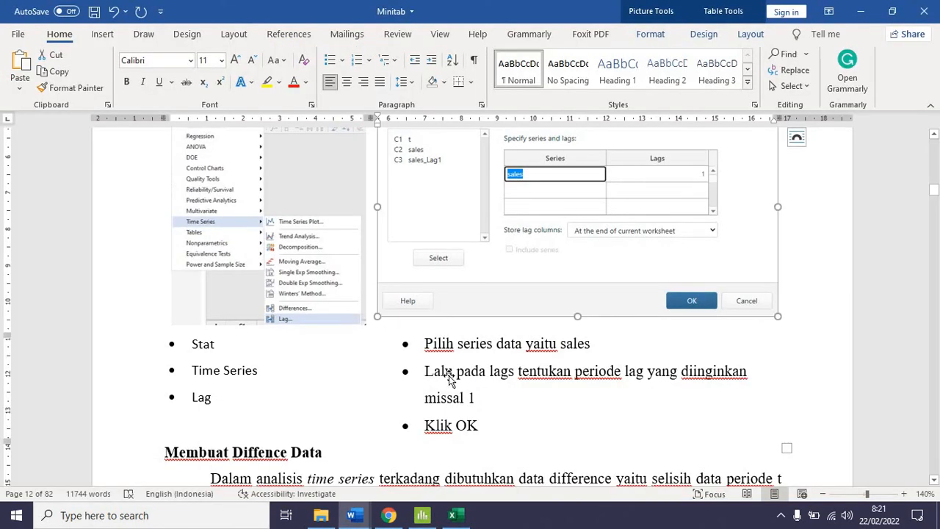
{"action": "scroll", "coordinate": [450, 378], "scroll_direction": "down", "scroll_amount": 4}
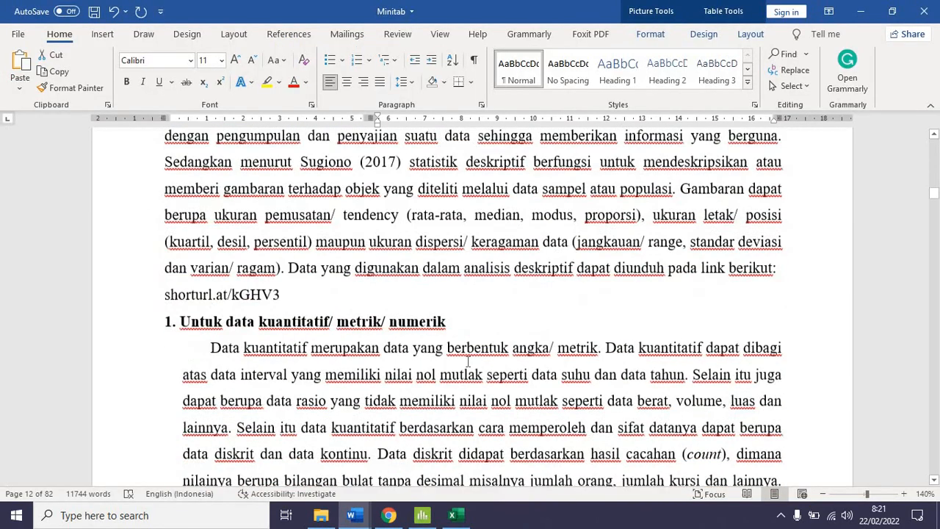
{"action": "scroll", "coordinate": [475, 367], "scroll_direction": "down", "scroll_amount": 2}
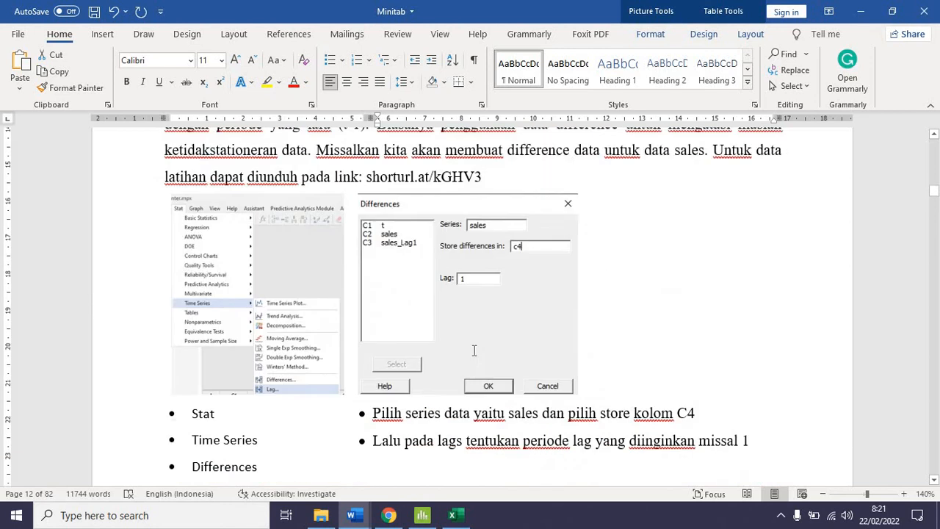
{"action": "scroll", "coordinate": [474, 353], "scroll_direction": "up", "scroll_amount": 3}
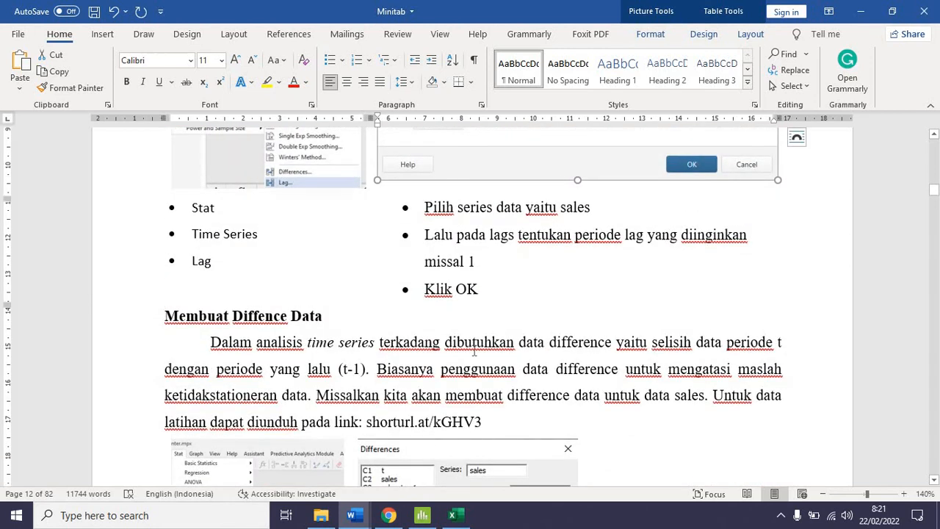